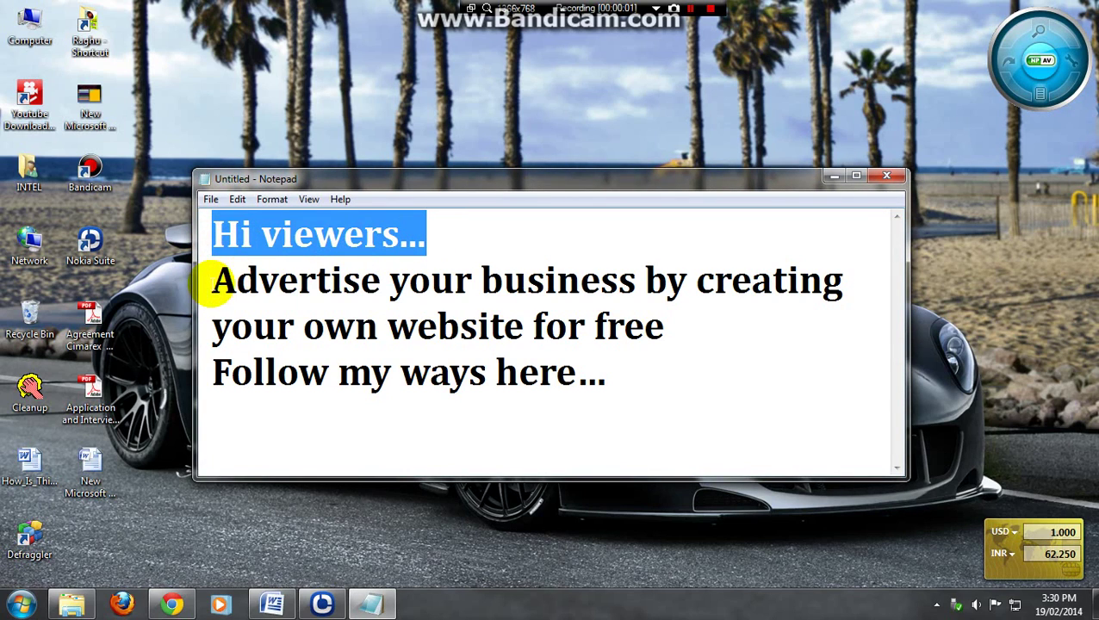
pyautogui.moveTo(212, 280); pyautogui.dragTo(841, 287)
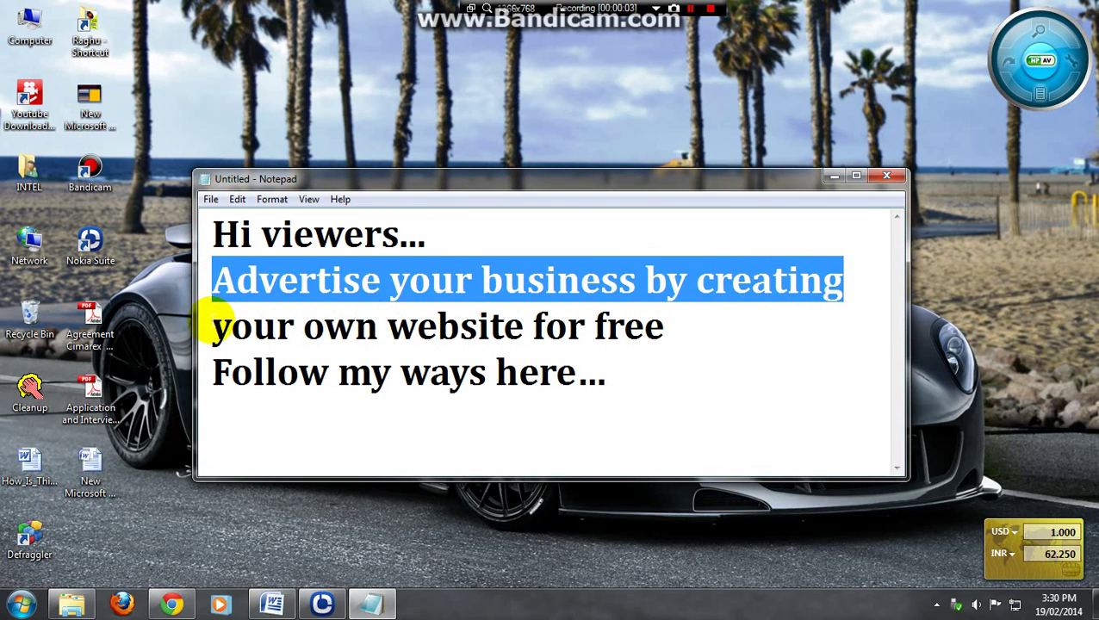
pyautogui.moveTo(213, 320); pyautogui.dragTo(665, 325)
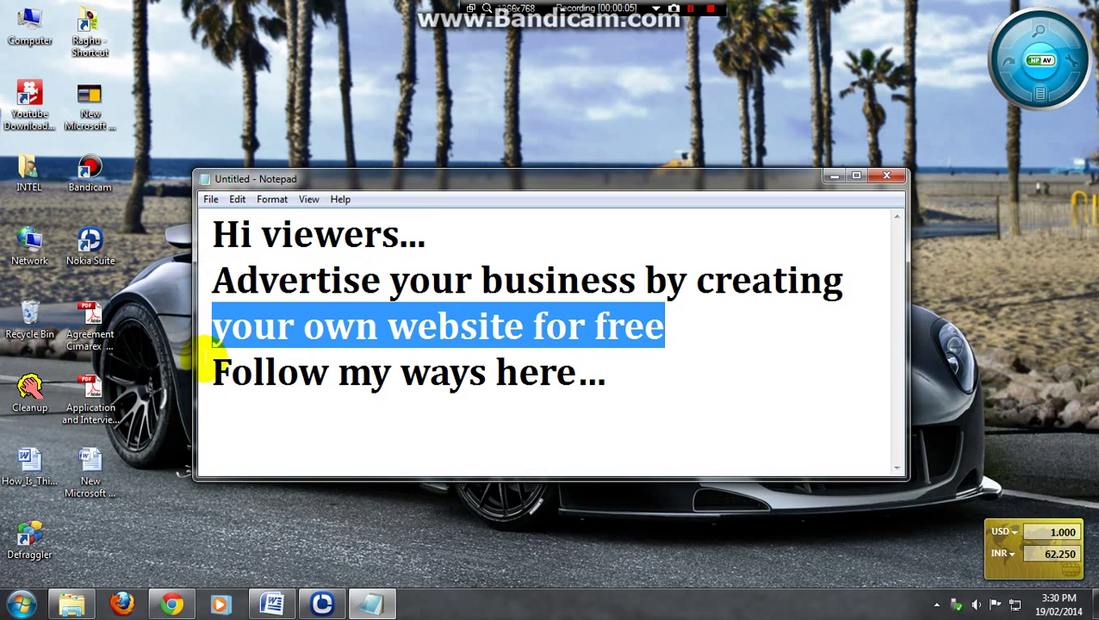
pyautogui.moveTo(212, 362); pyautogui.dragTo(653, 376)
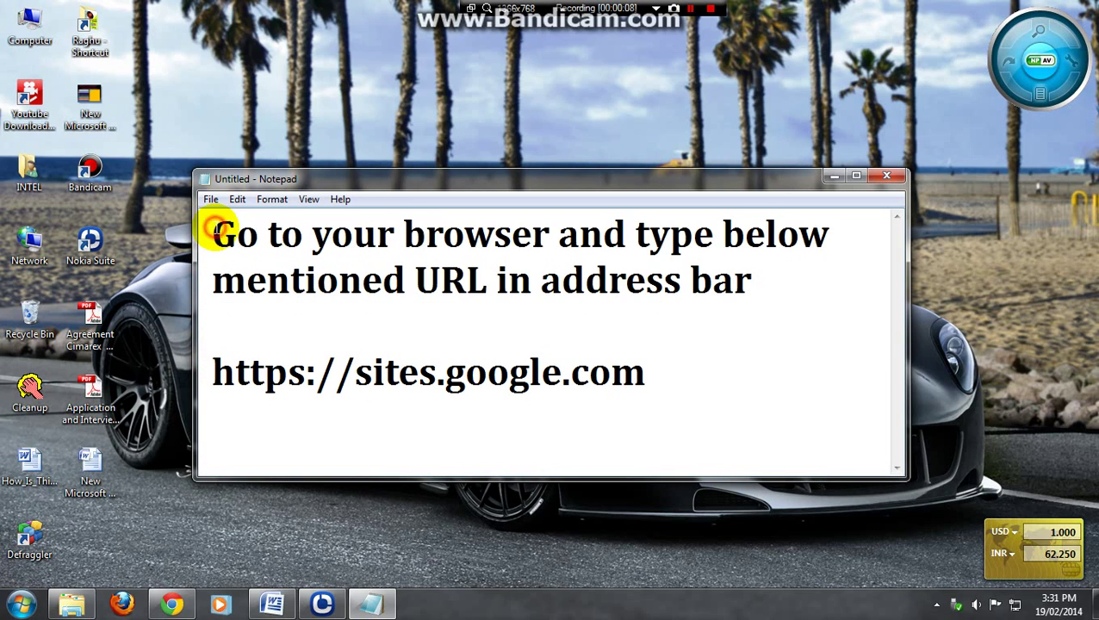
pyautogui.moveTo(210, 234); pyautogui.dragTo(827, 254)
pyautogui.moveTo(200, 280); pyautogui.dragTo(755, 289)
pyautogui.moveTo(216, 373); pyautogui.dragTo(654, 376)
pyautogui.rightClick(539, 377)
pyautogui.click(594, 208)
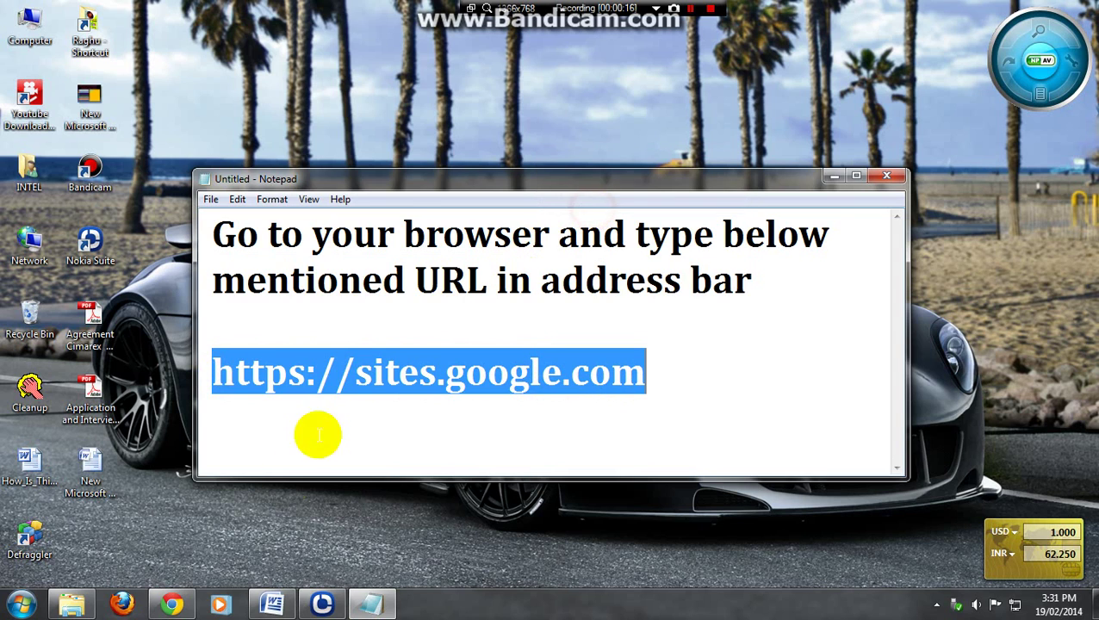
pyautogui.click(172, 604)
pyautogui.rightClick(137, 36)
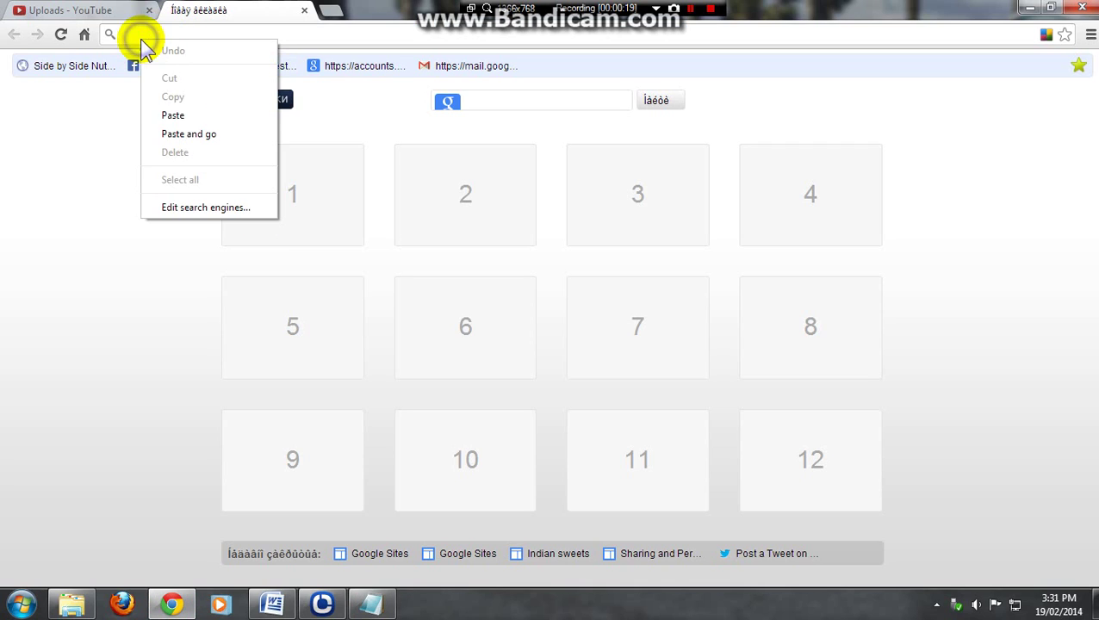
pyautogui.click(194, 133)
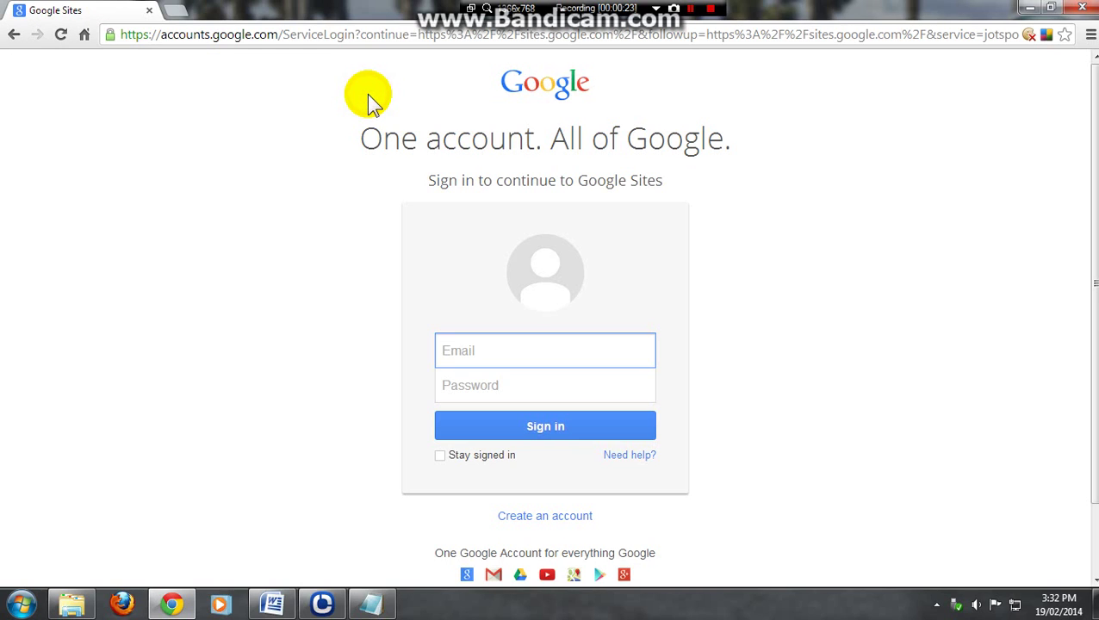
# Step: Sign in to Google with the saved account e-mail and the account password
pyautogui.click(458, 351)
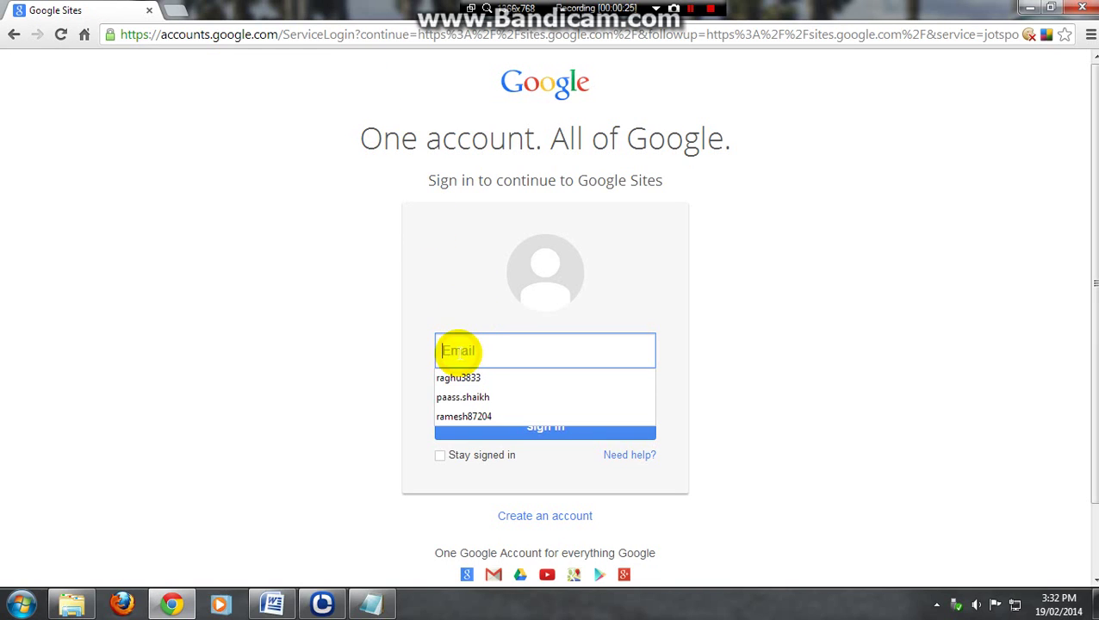
pyautogui.click(476, 381)
pyautogui.click(467, 385)
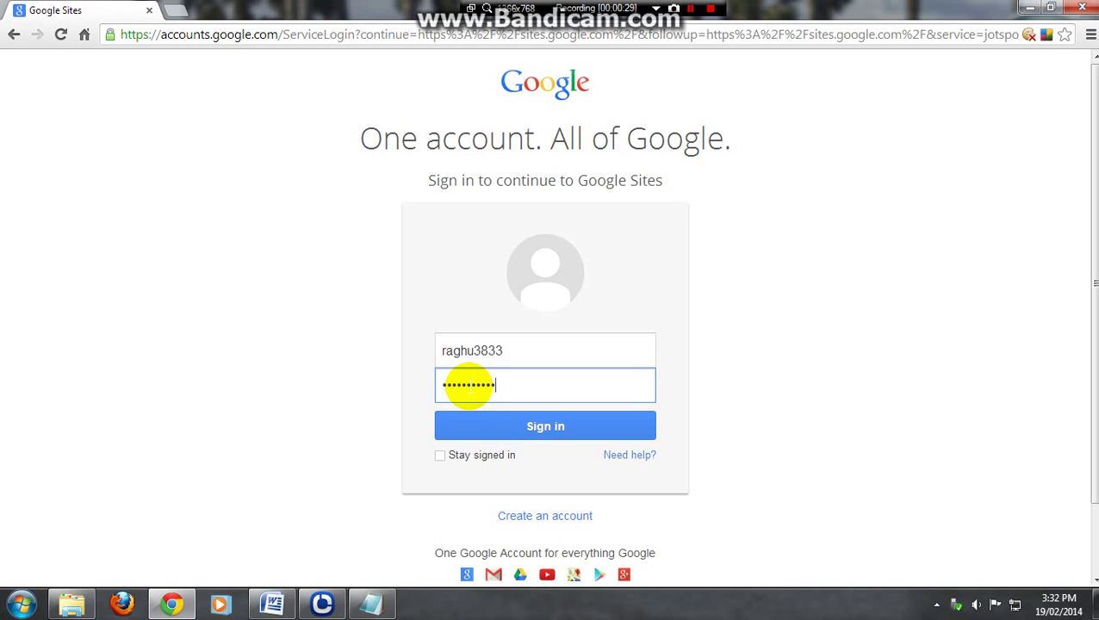
pyautogui.click(508, 422)
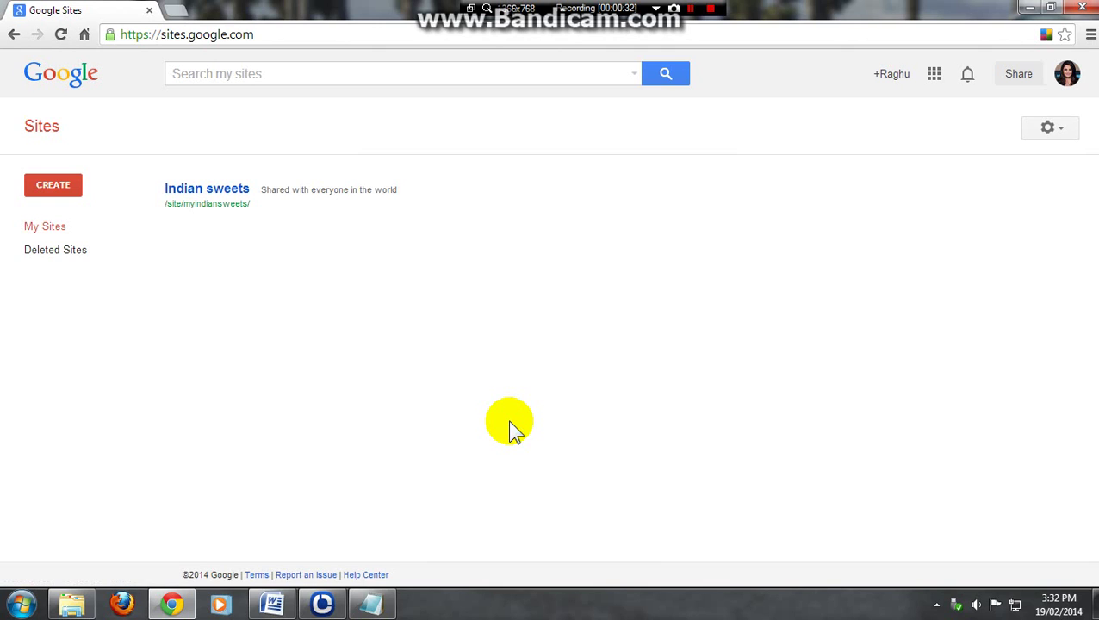
# Step: Review the create instructions in the notes, then start a new site from the Blank template
pyautogui.hotkey('alt', 'Tab')
pyautogui.moveTo(187, 212); pyautogui.dragTo(802, 216)
pyautogui.moveTo(188, 258); pyautogui.dragTo(757, 263)
pyautogui.moveTo(187, 308); pyautogui.dragTo(791, 310)
pyautogui.moveTo(189, 353); pyautogui.dragTo(392, 350)
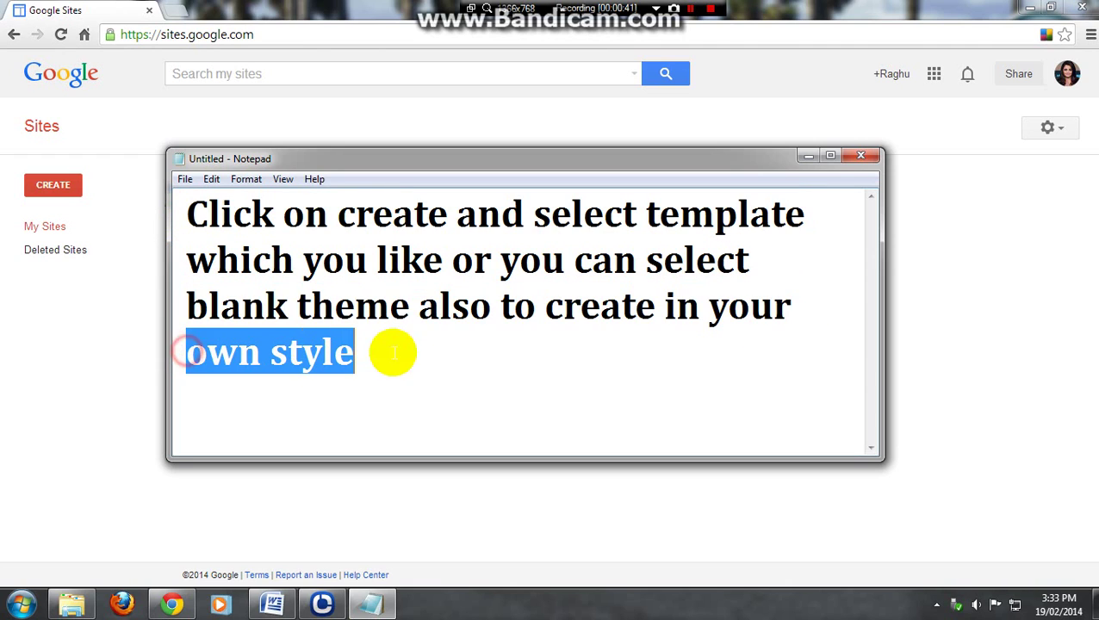
pyautogui.click(806, 159)
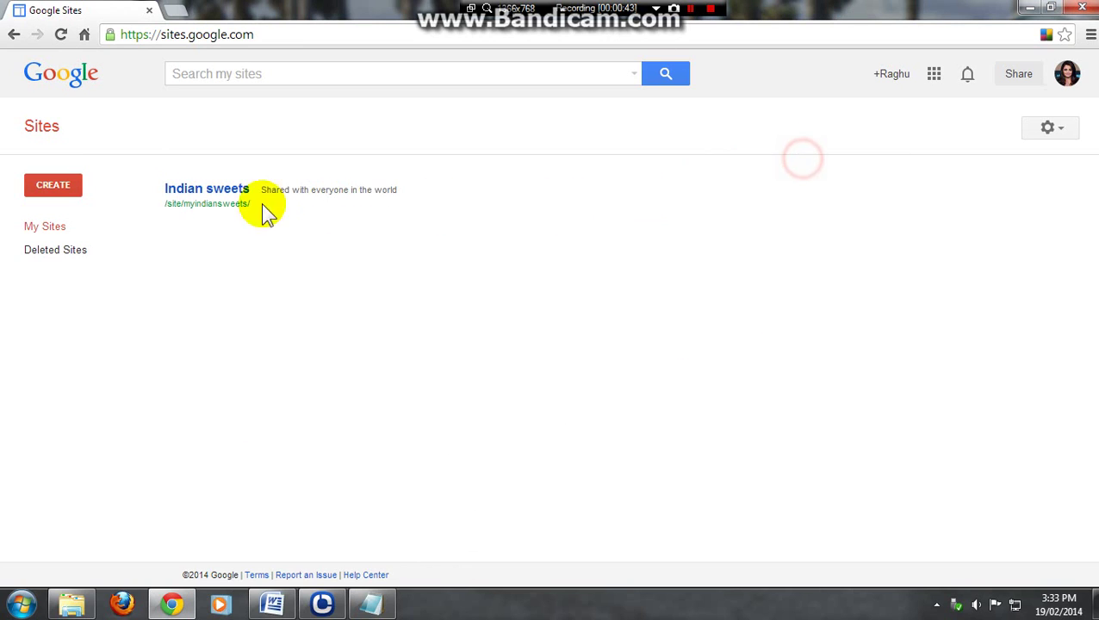
pyautogui.click(66, 191)
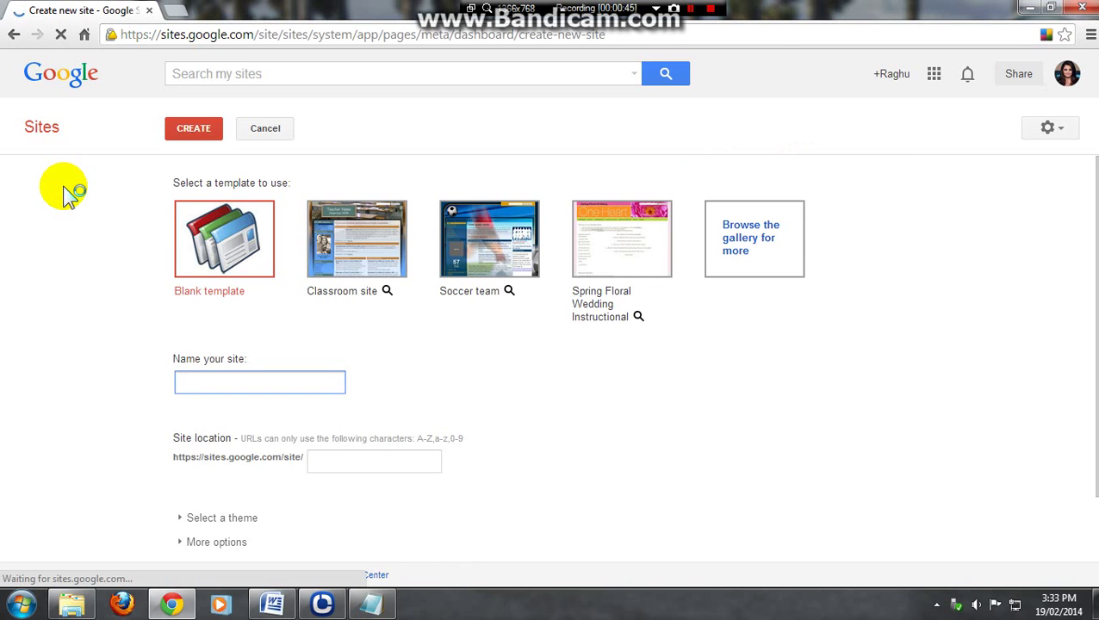
pyautogui.click(207, 241)
# Step: Review the notes on choosing blank and naming the Hampi tourism site
pyautogui.hotkey('alt', 'Tab')
pyautogui.moveTo(186, 213); pyautogui.dragTo(687, 220)
pyautogui.moveTo(179, 257); pyautogui.dragTo(837, 262)
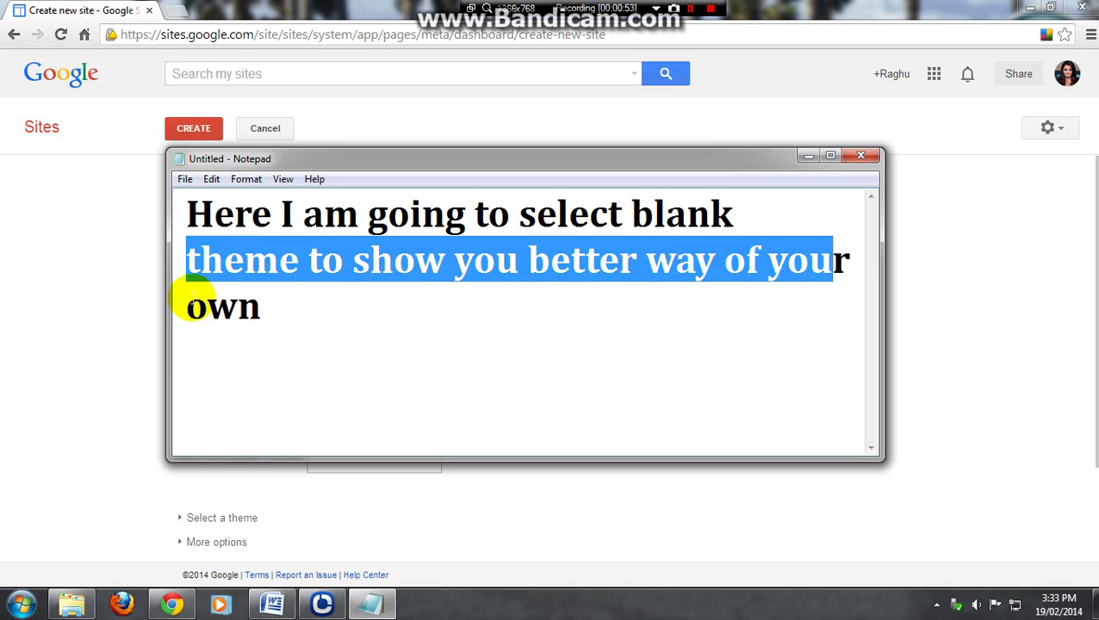
pyautogui.moveTo(188, 301); pyautogui.dragTo(295, 297)
pyautogui.click(811, 157)
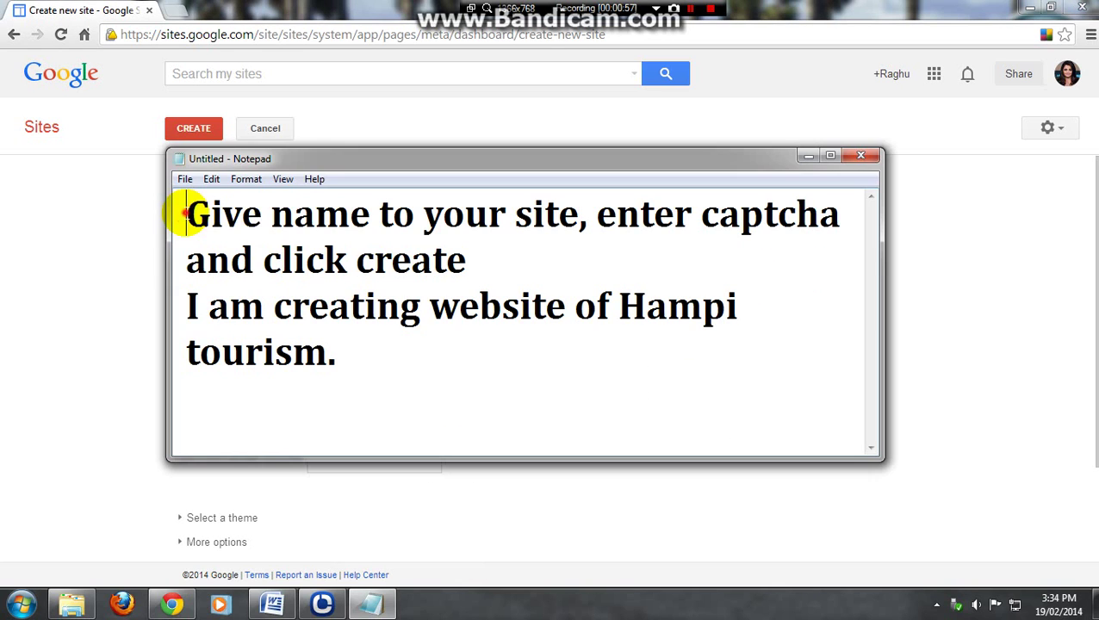
pyautogui.moveTo(191, 211); pyautogui.dragTo(827, 215)
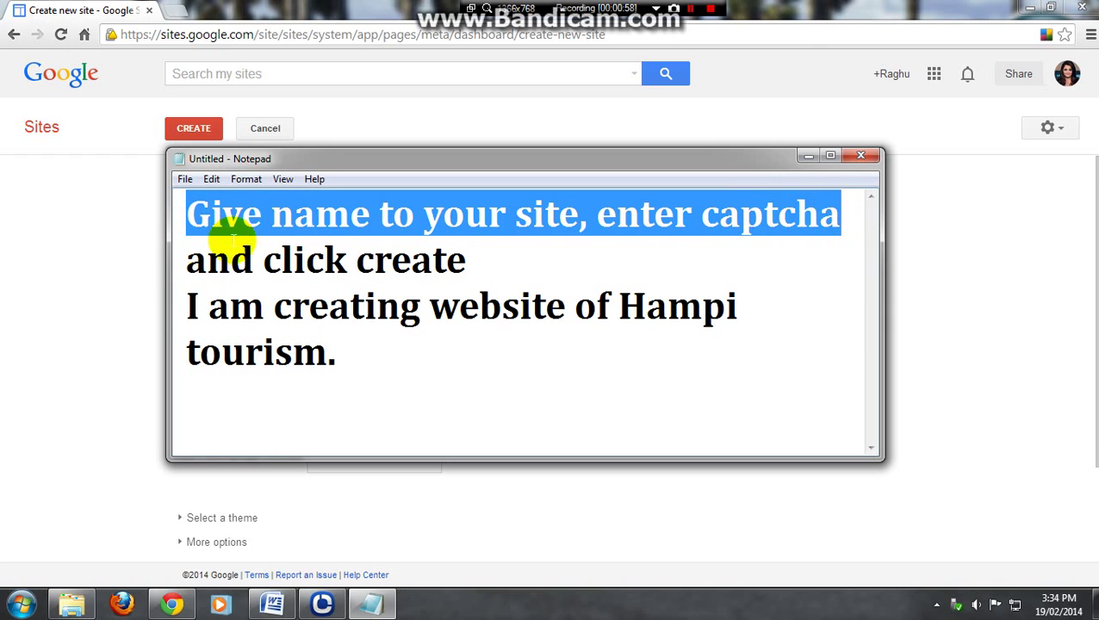
pyautogui.moveTo(189, 260); pyautogui.dragTo(477, 260)
pyautogui.moveTo(185, 306); pyautogui.dragTo(748, 308)
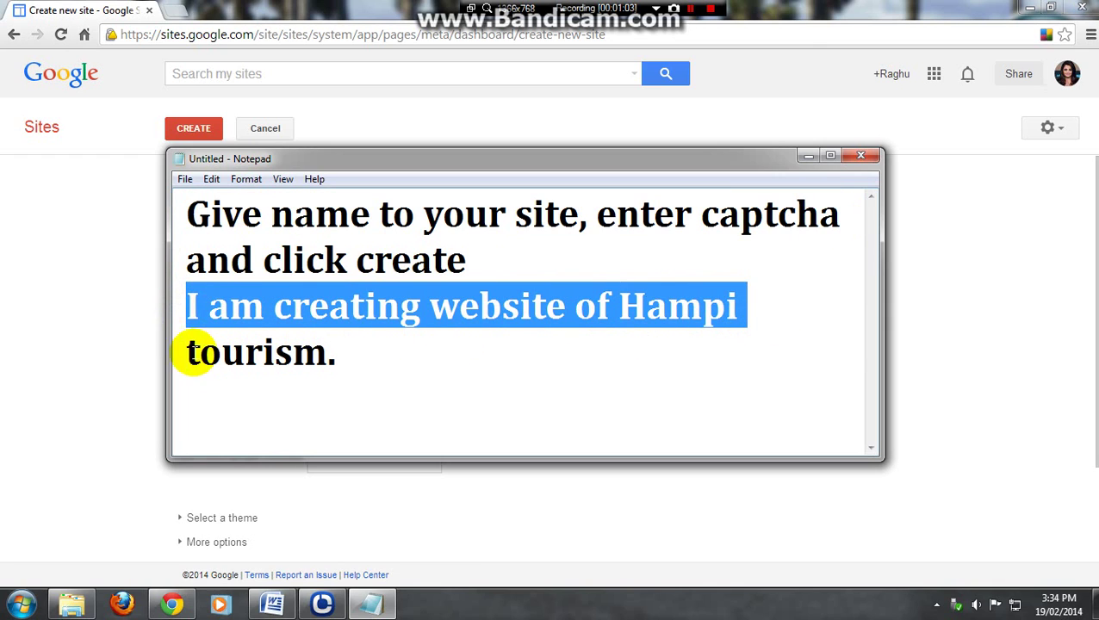
pyautogui.moveTo(184, 353); pyautogui.dragTo(412, 356)
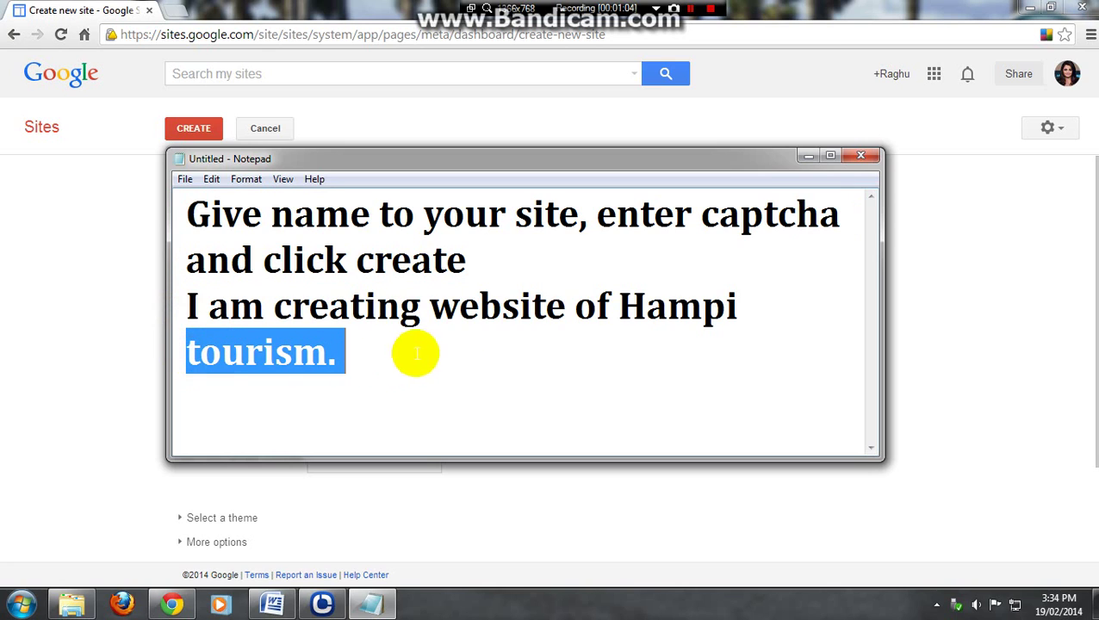
pyautogui.click(807, 157)
# Step: Enter tourismhampi as the site name, fill in the verification code and create the site
pyautogui.click(205, 379)
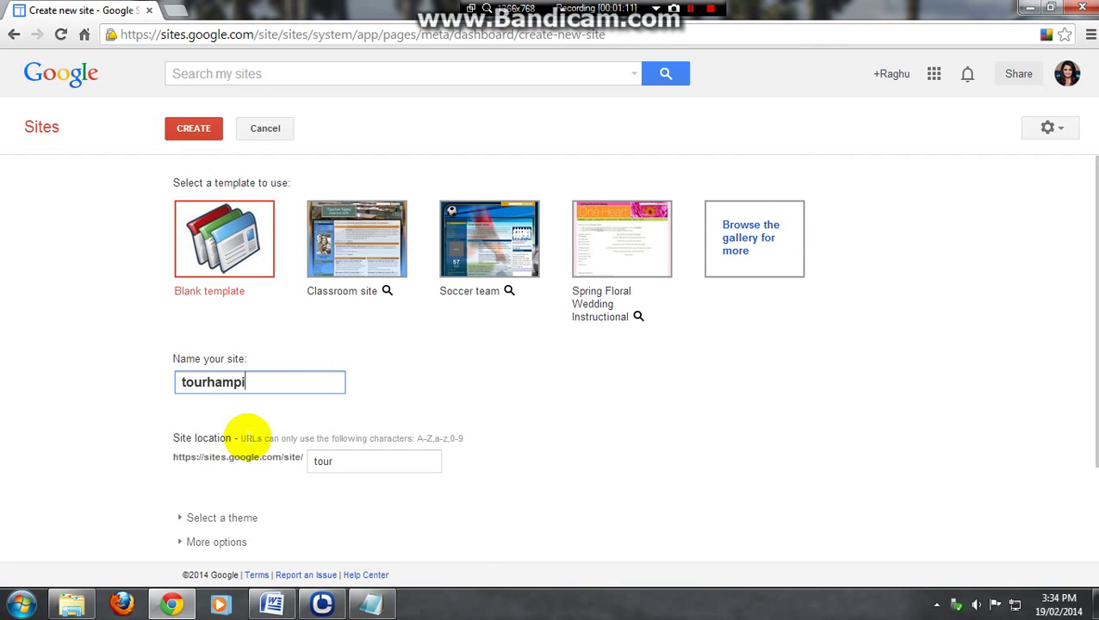
pyautogui.scroll(-2, 258, 517)
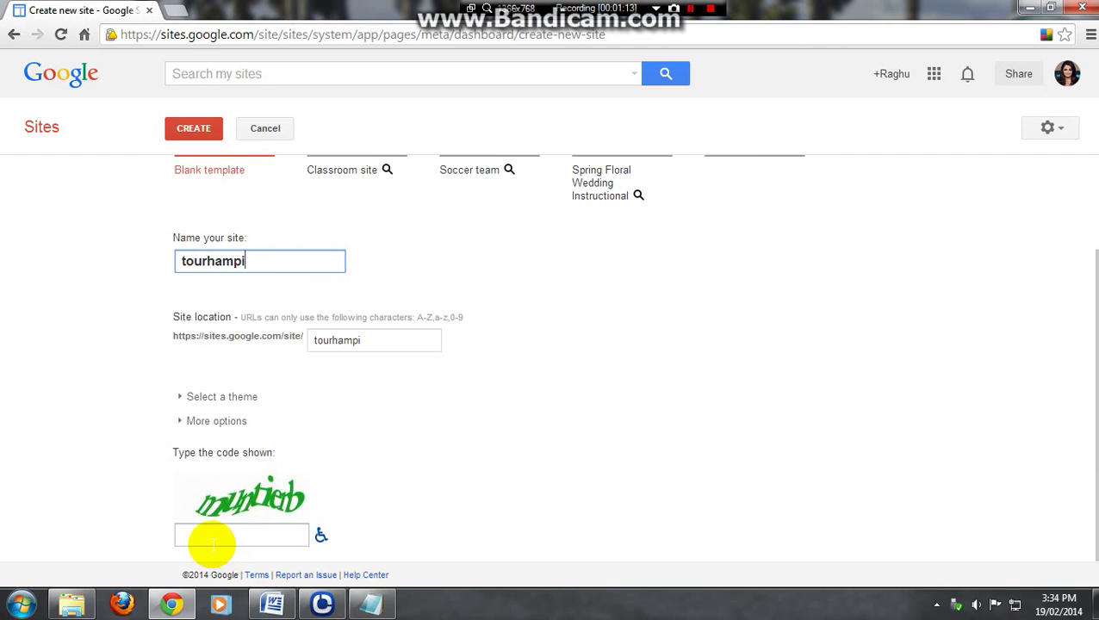
pyautogui.click(211, 542)
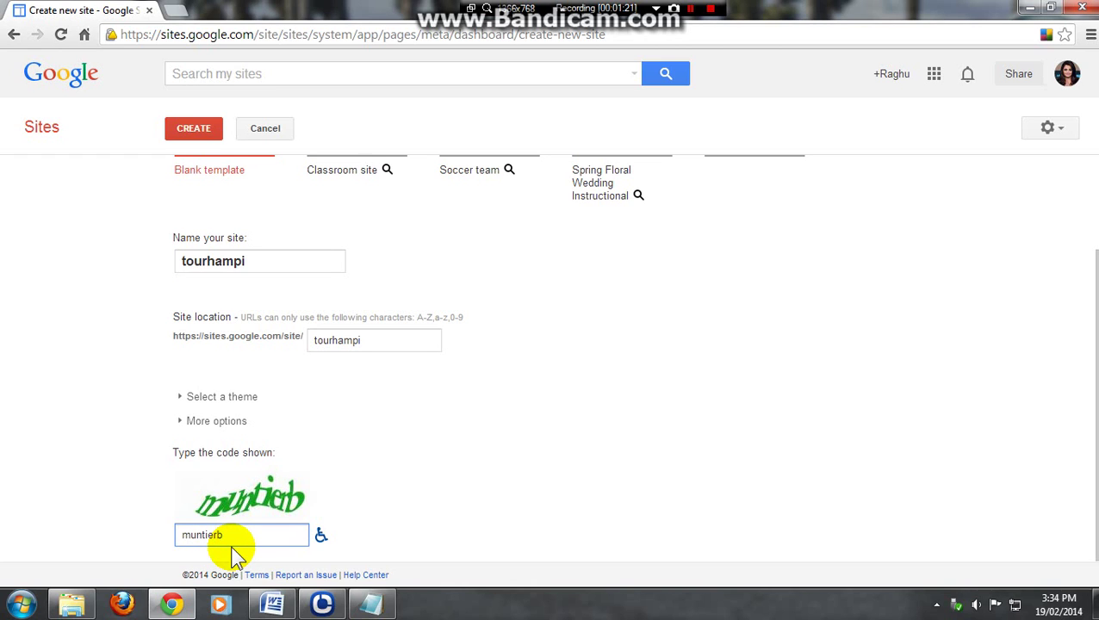
pyautogui.press('Return')
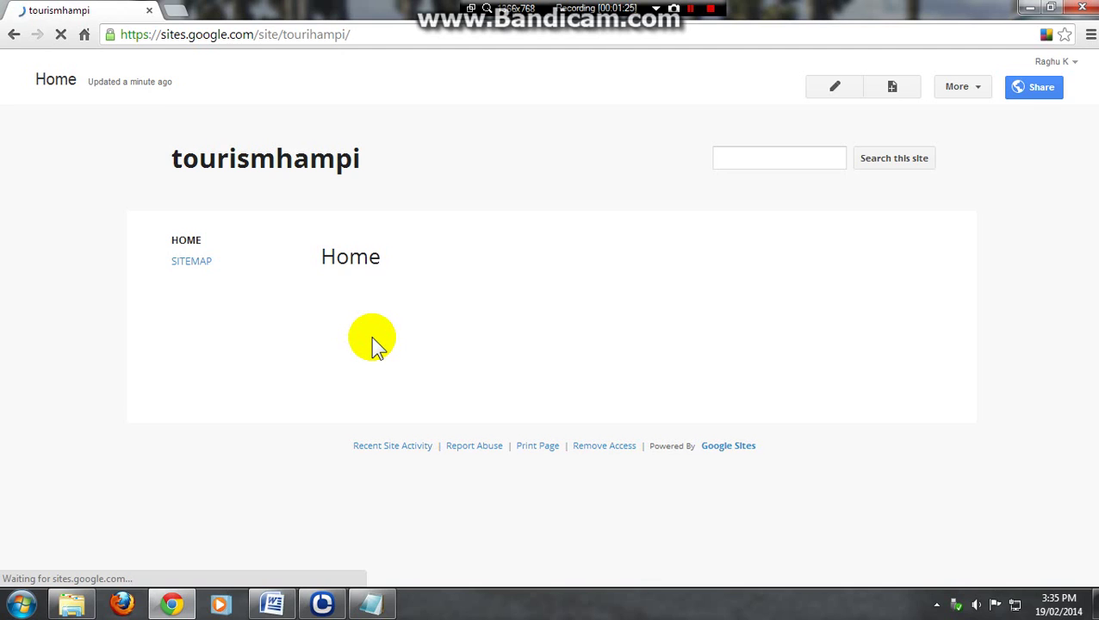
pyautogui.hotkey('alt', 'Tab')
pyautogui.moveTo(159, 265); pyautogui.dragTo(809, 265)
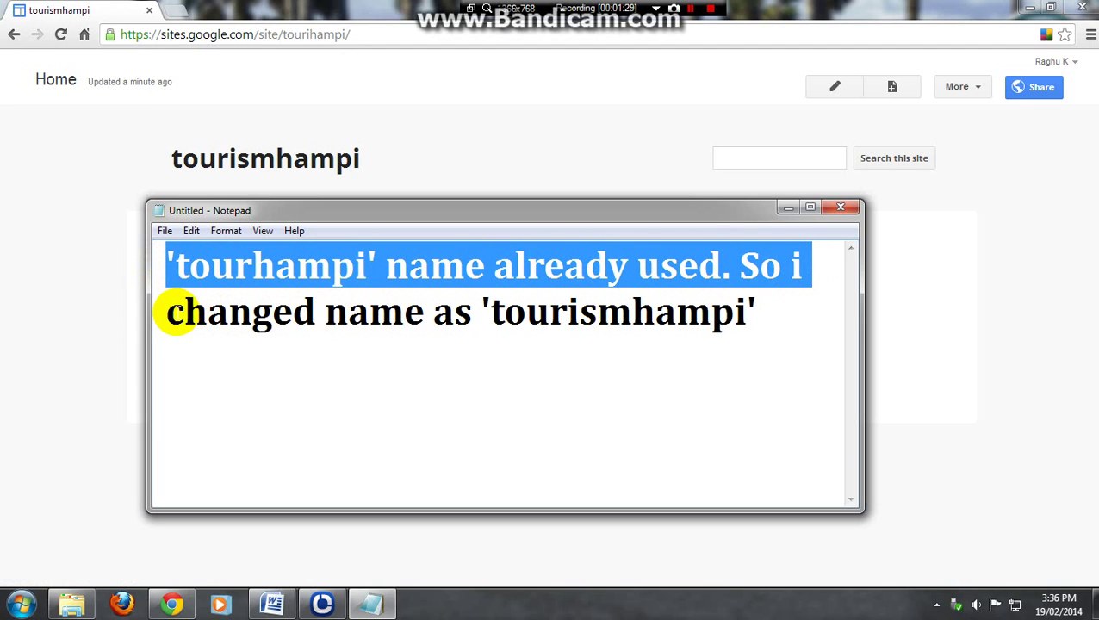
pyautogui.moveTo(165, 312); pyautogui.dragTo(791, 318)
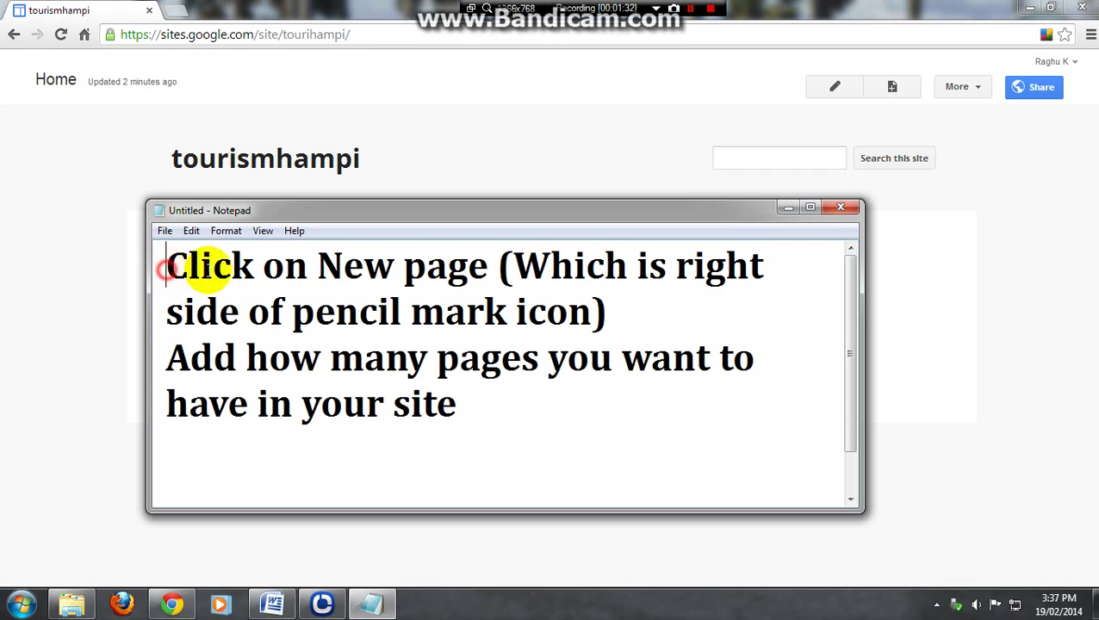
pyautogui.moveTo(168, 267)
pyautogui.mouseDown()
pyautogui.moveTo(442, 265)
pyautogui.moveTo(602, 287)
pyautogui.moveTo(726, 277)
pyautogui.moveTo(680, 321)
pyautogui.mouseUp()
pyautogui.moveTo(167, 357); pyautogui.dragTo(718, 368)
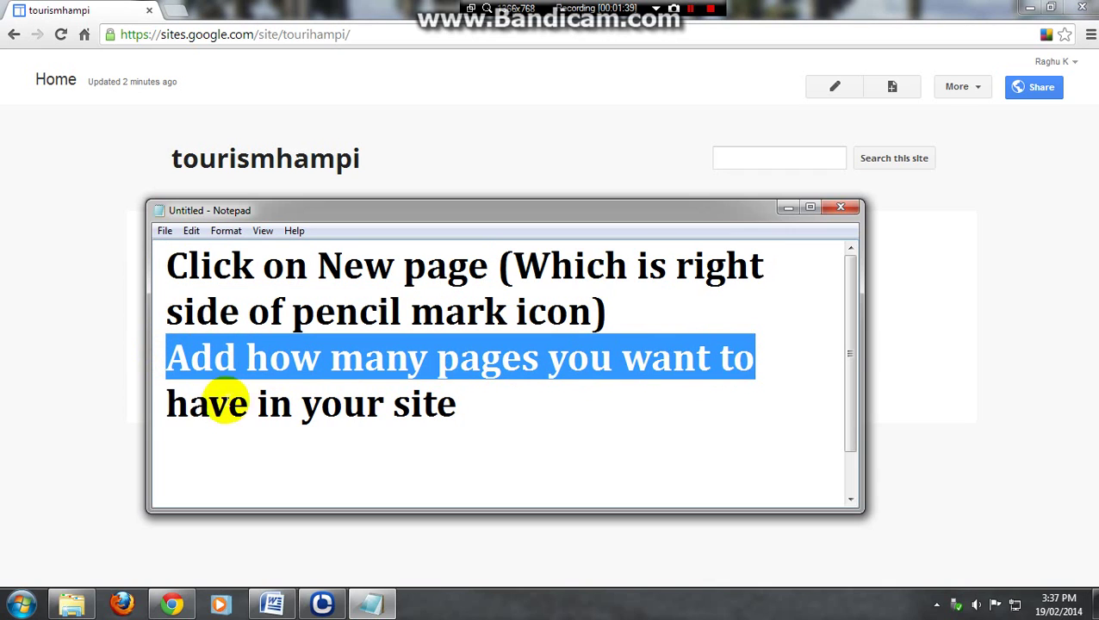
pyautogui.click(168, 407)
pyautogui.moveTo(168, 406); pyautogui.dragTo(483, 410)
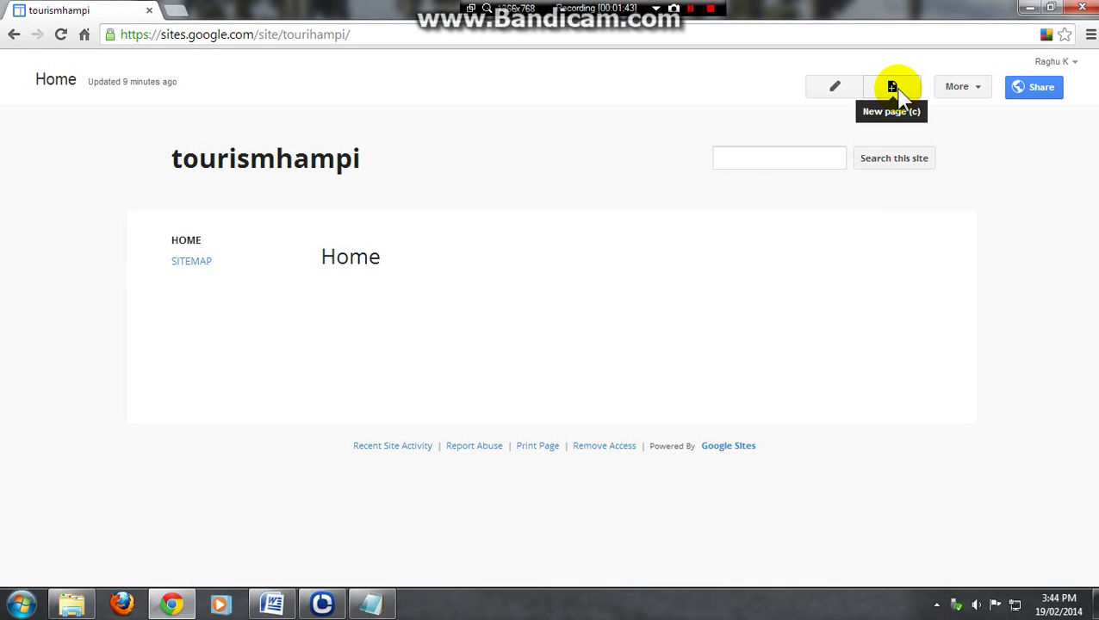
# Step: Create a top-level page titled Gallery and save it
pyautogui.click(895, 89)
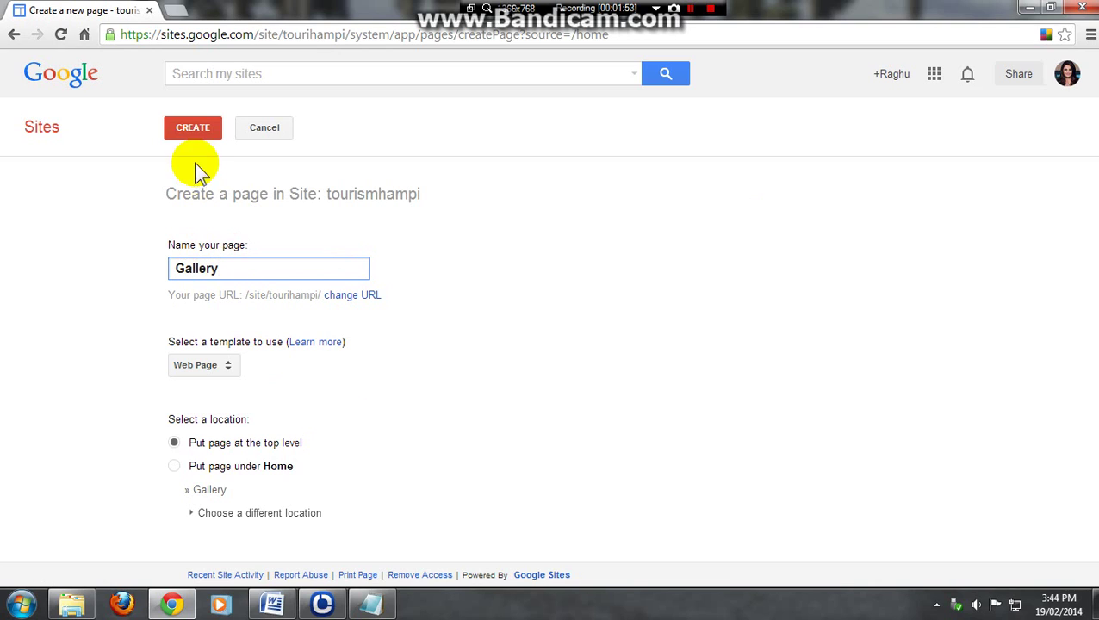
pyautogui.click(193, 131)
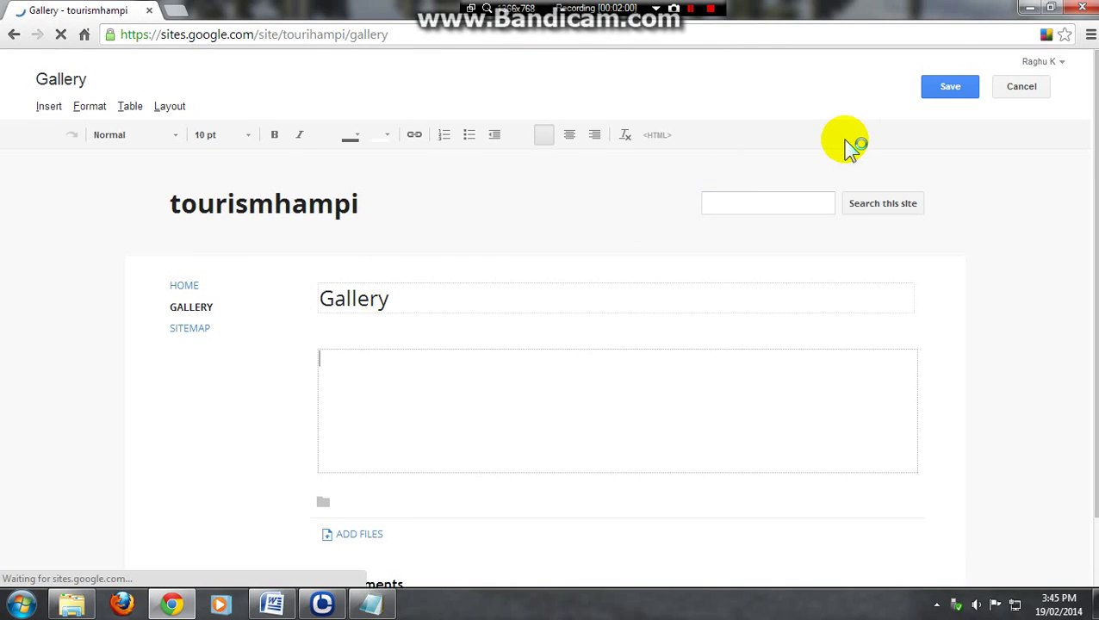
pyautogui.click(942, 86)
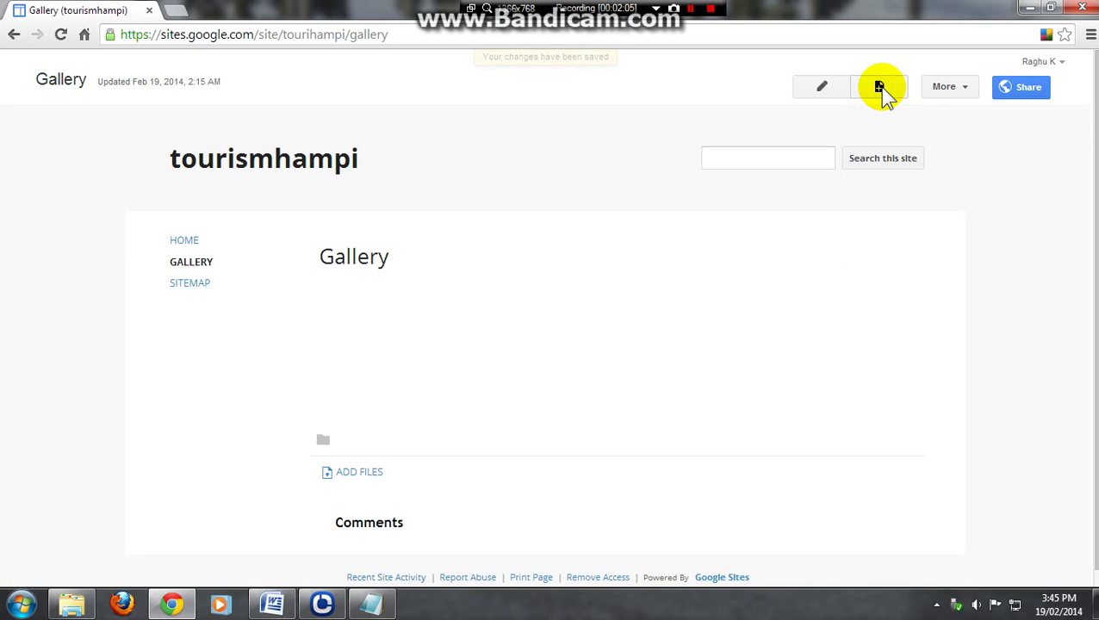
# Step: Create a new page named Videos and save it
pyautogui.click(879, 87)
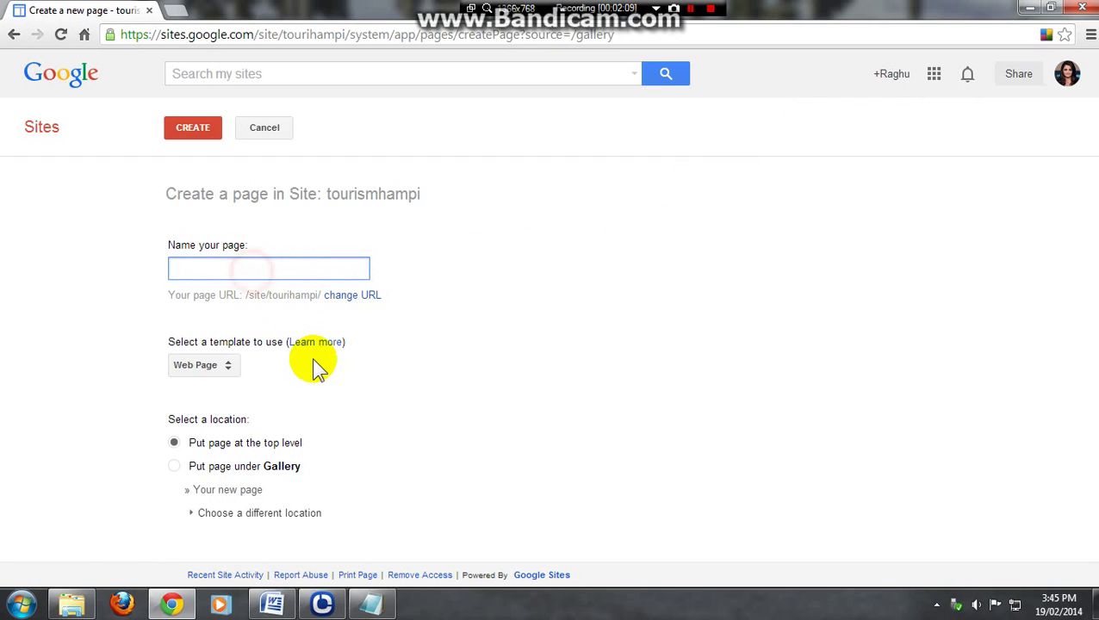
pyautogui.write('Videos')
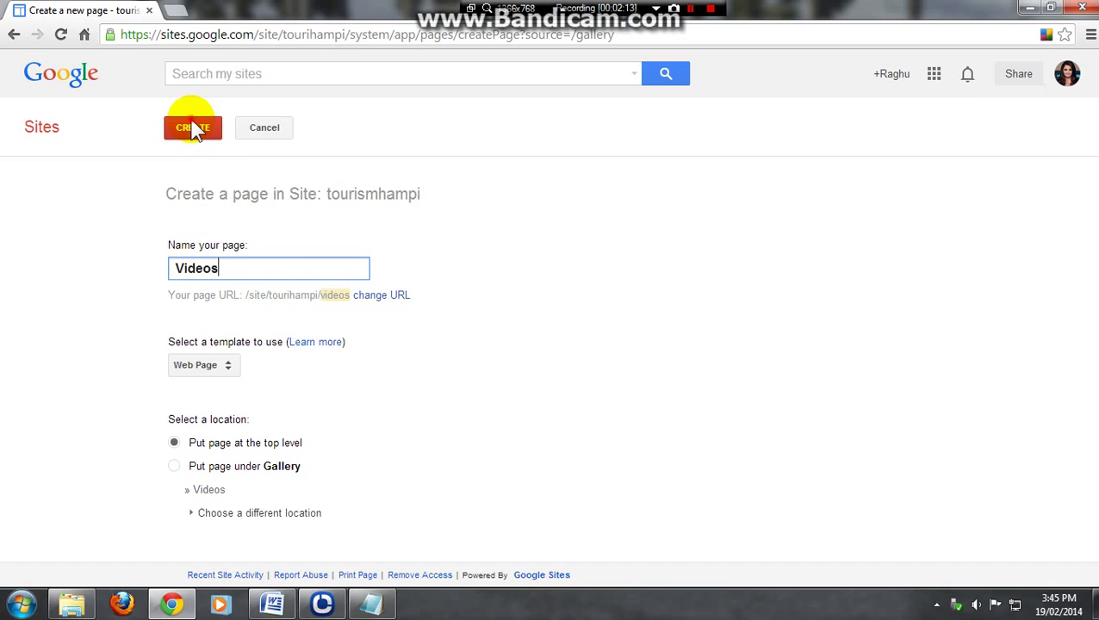
pyautogui.click(191, 127)
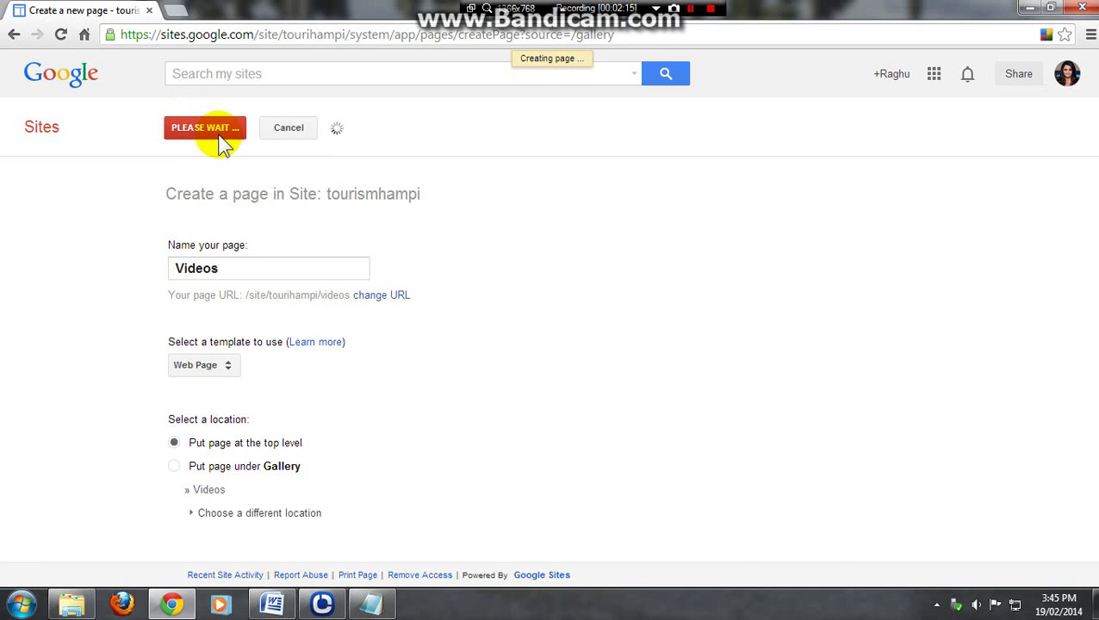
pyautogui.click(951, 87)
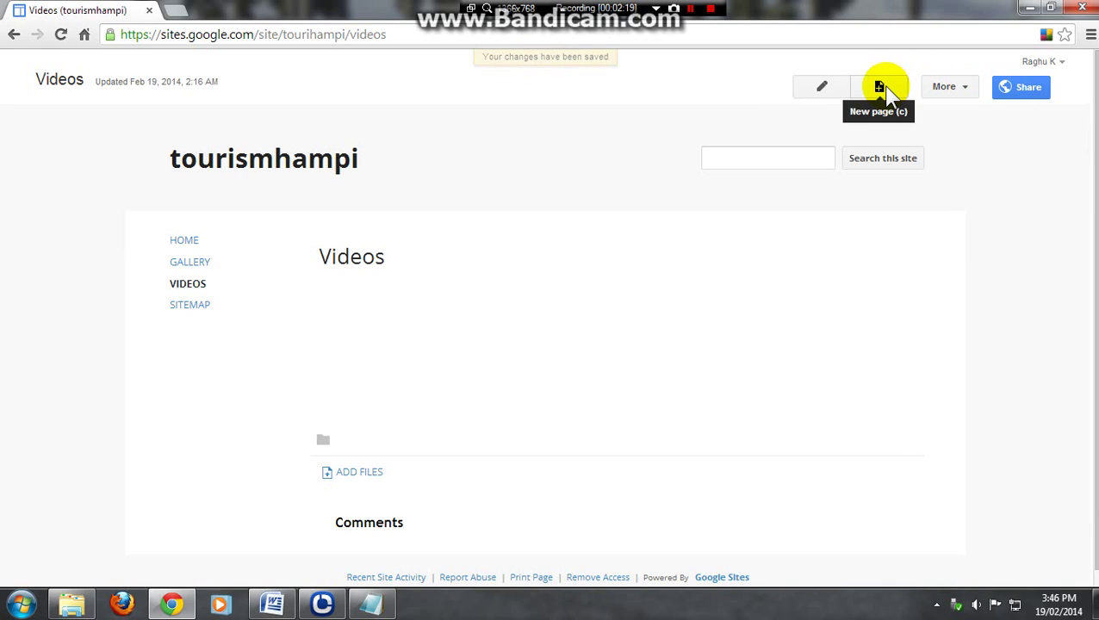
# Step: Create a new page named About Us and save it
pyautogui.click(880, 87)
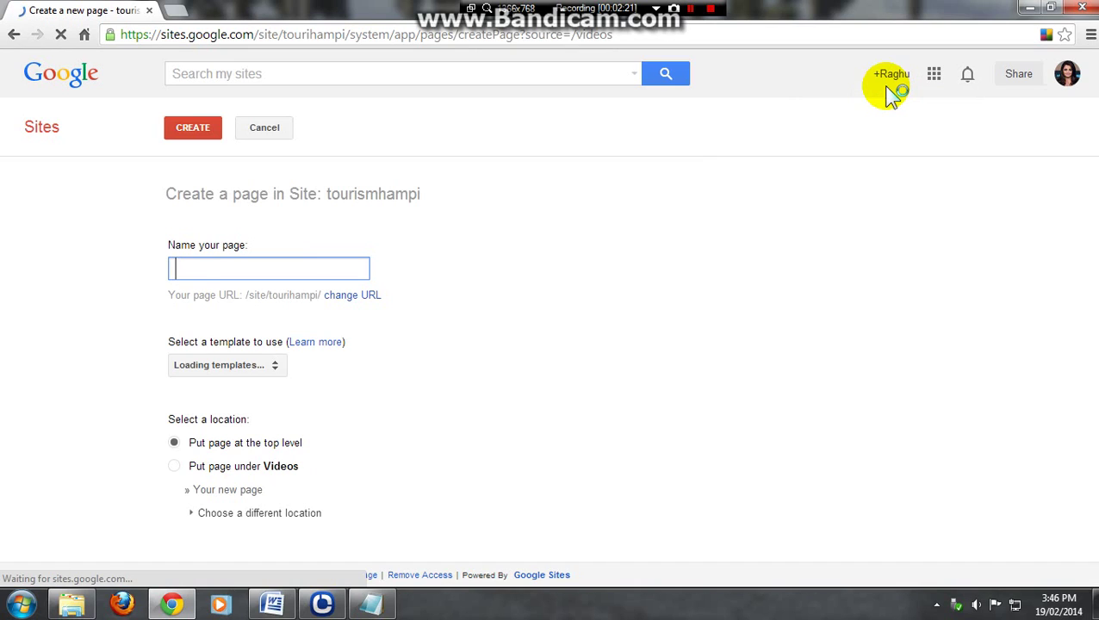
pyautogui.click(287, 267)
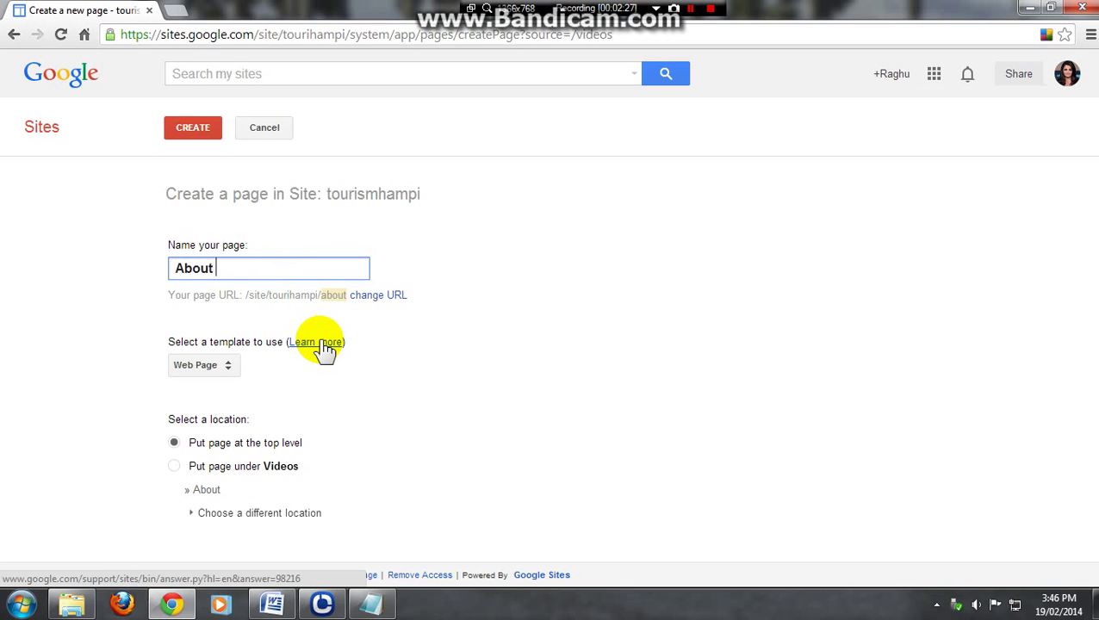
pyautogui.click(209, 129)
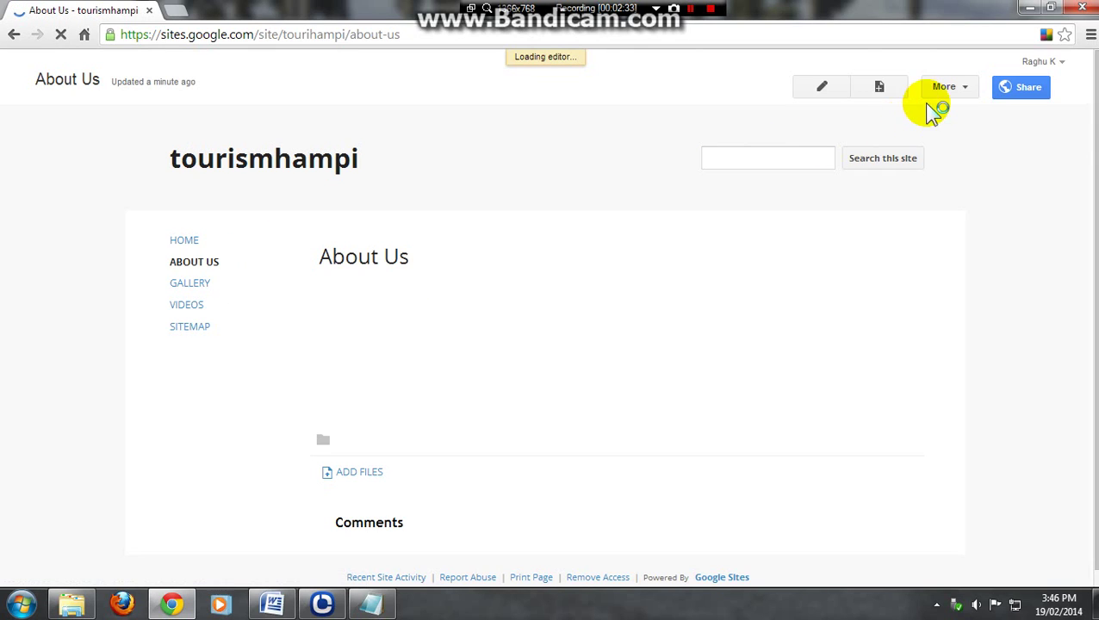
pyautogui.click(938, 88)
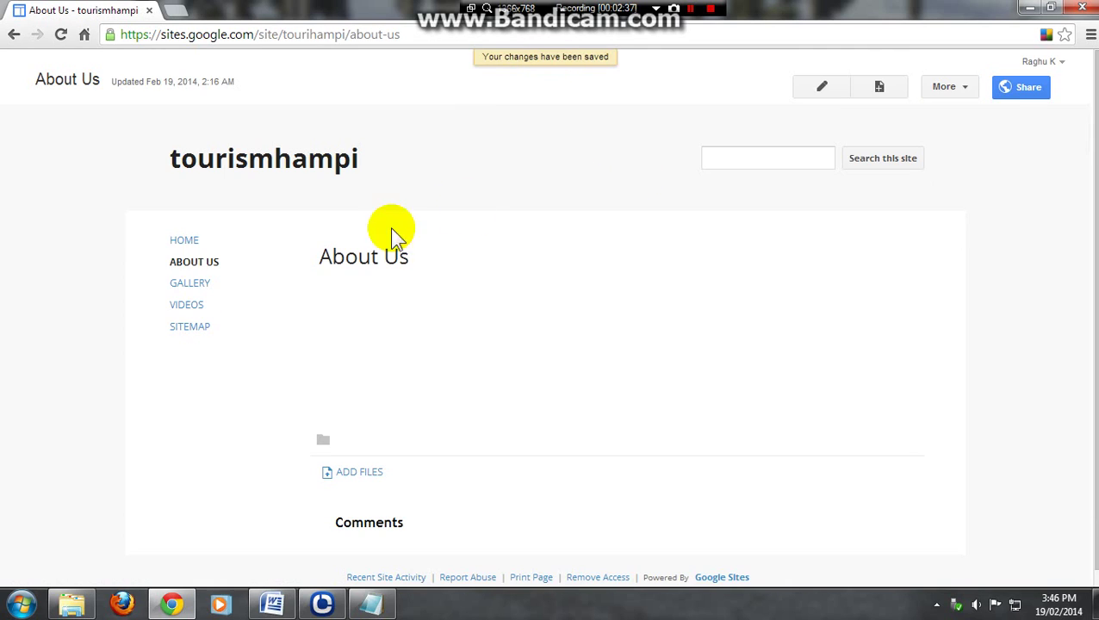
pyautogui.hotkey('alt', 'Tab')
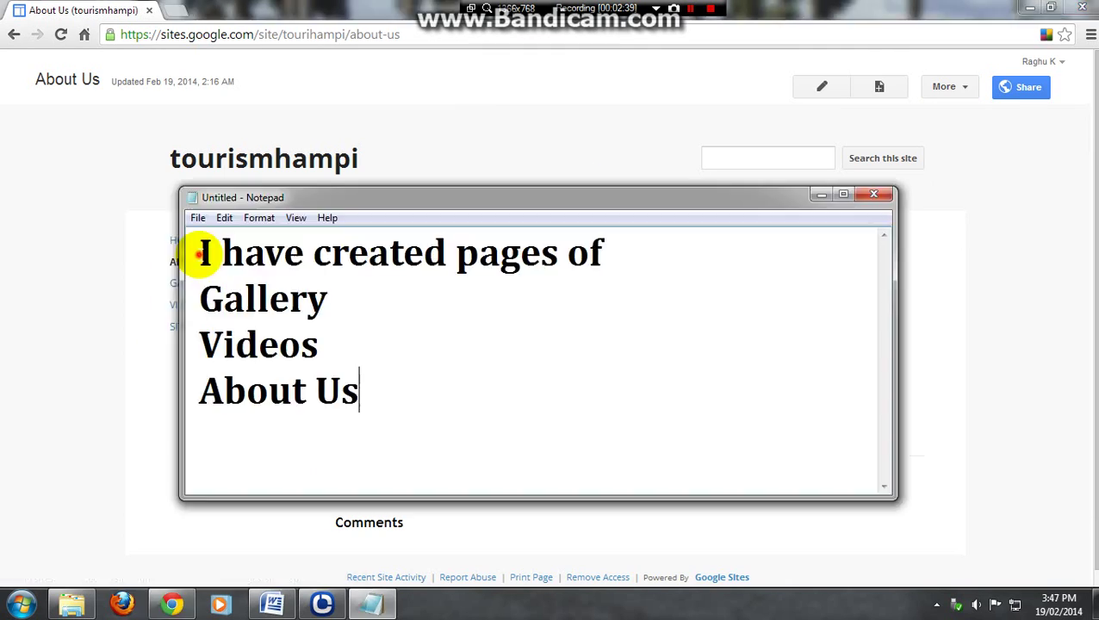
pyautogui.moveTo(199, 251); pyautogui.dragTo(605, 248)
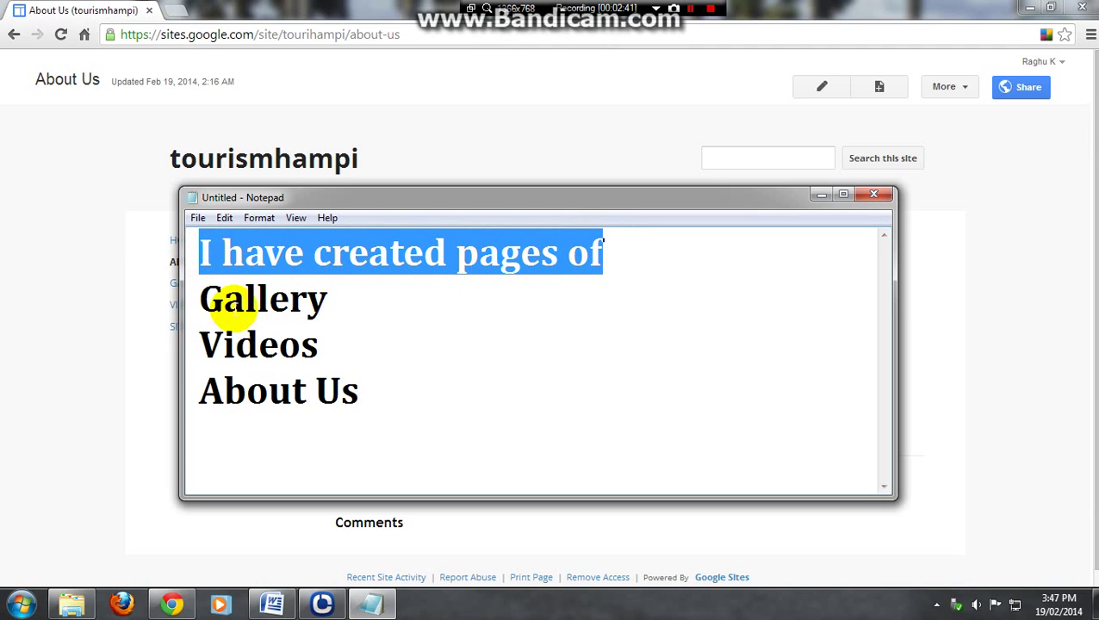
pyautogui.moveTo(200, 298); pyautogui.dragTo(350, 298)
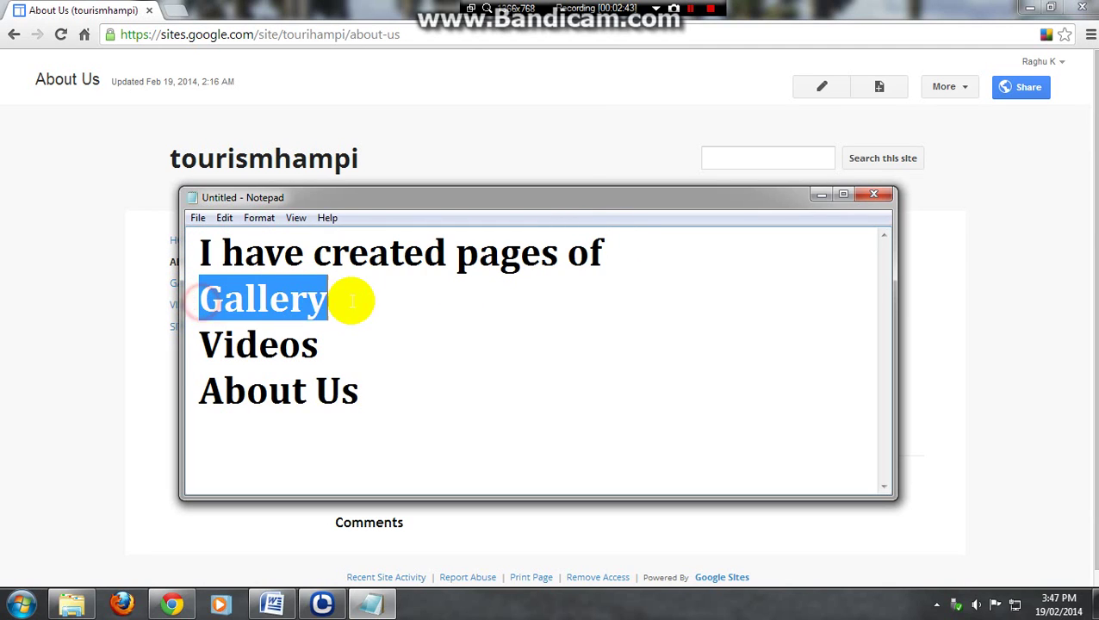
pyautogui.moveTo(200, 345); pyautogui.dragTo(319, 345)
pyautogui.moveTo(203, 392); pyautogui.dragTo(375, 392)
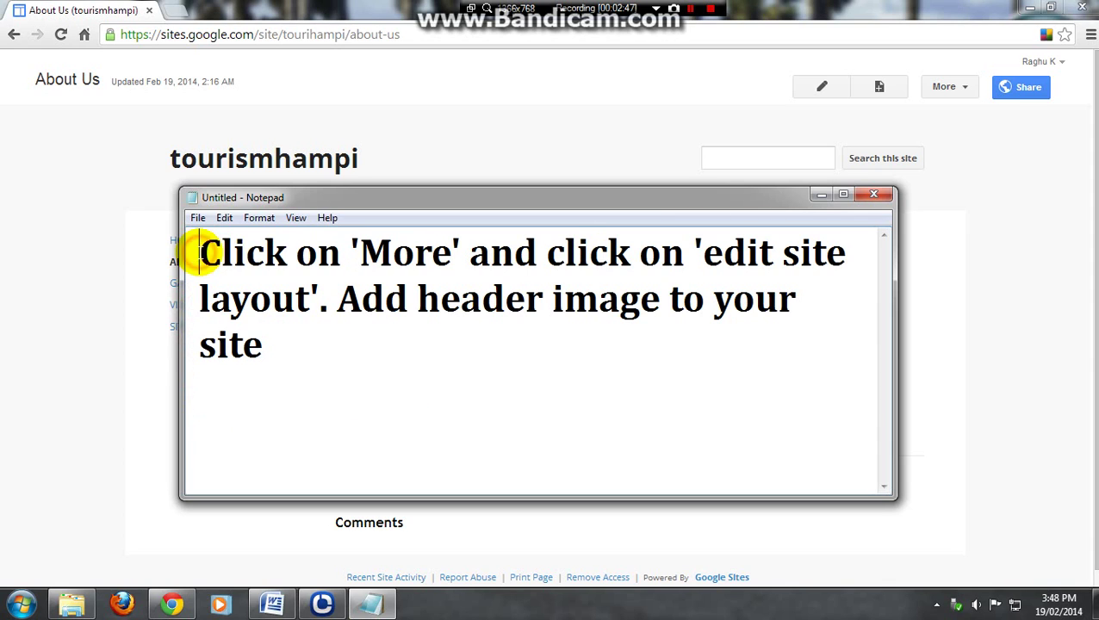
pyautogui.moveTo(201, 252); pyautogui.dragTo(460, 252)
pyautogui.moveTo(538, 252); pyautogui.dragTo(847, 253)
pyautogui.moveTo(201, 298); pyautogui.dragTo(804, 340)
pyautogui.click(820, 194)
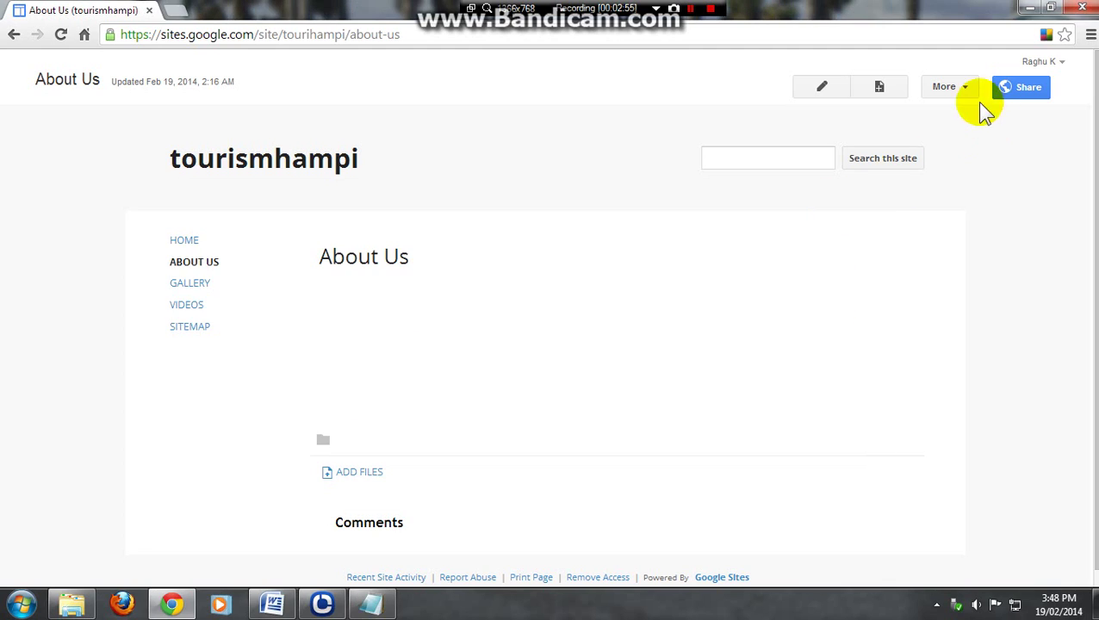
pyautogui.click(956, 87)
# Step: In the site layout editor, enable the header and set its custom logo to Hampi.jpg
pyautogui.click(856, 459)
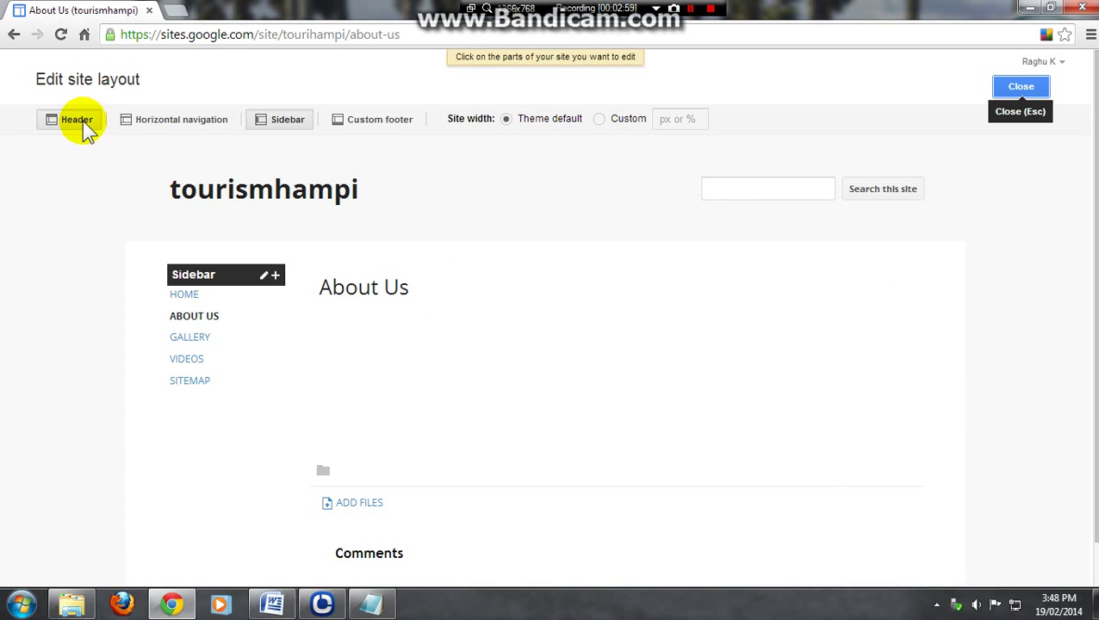
pyautogui.click(79, 121)
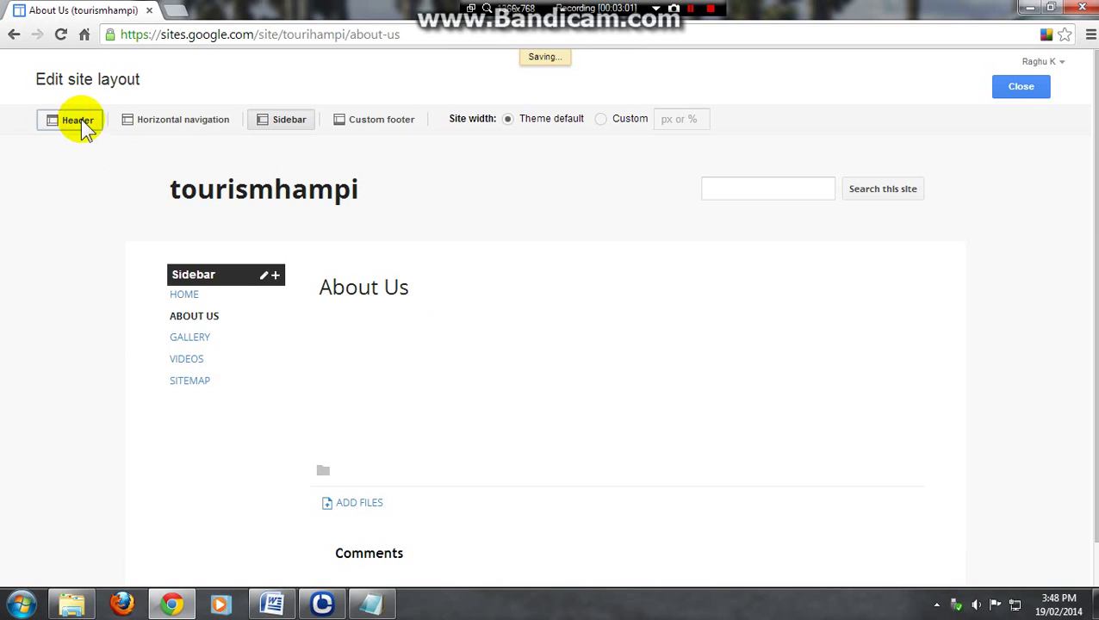
pyautogui.click(451, 214)
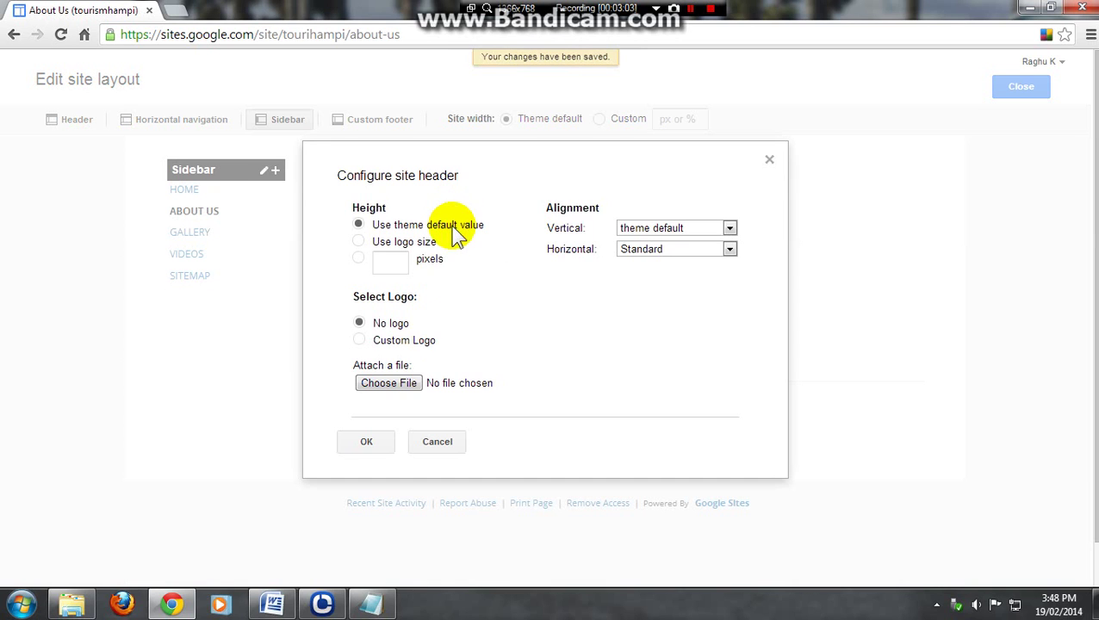
pyautogui.click(394, 384)
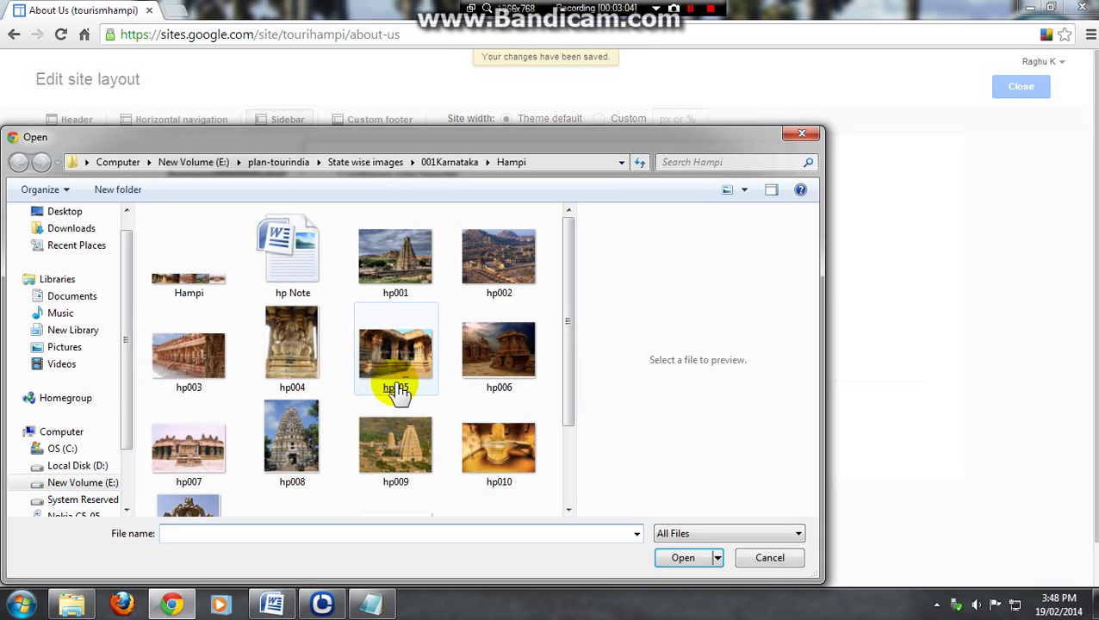
pyautogui.doubleClick(194, 288)
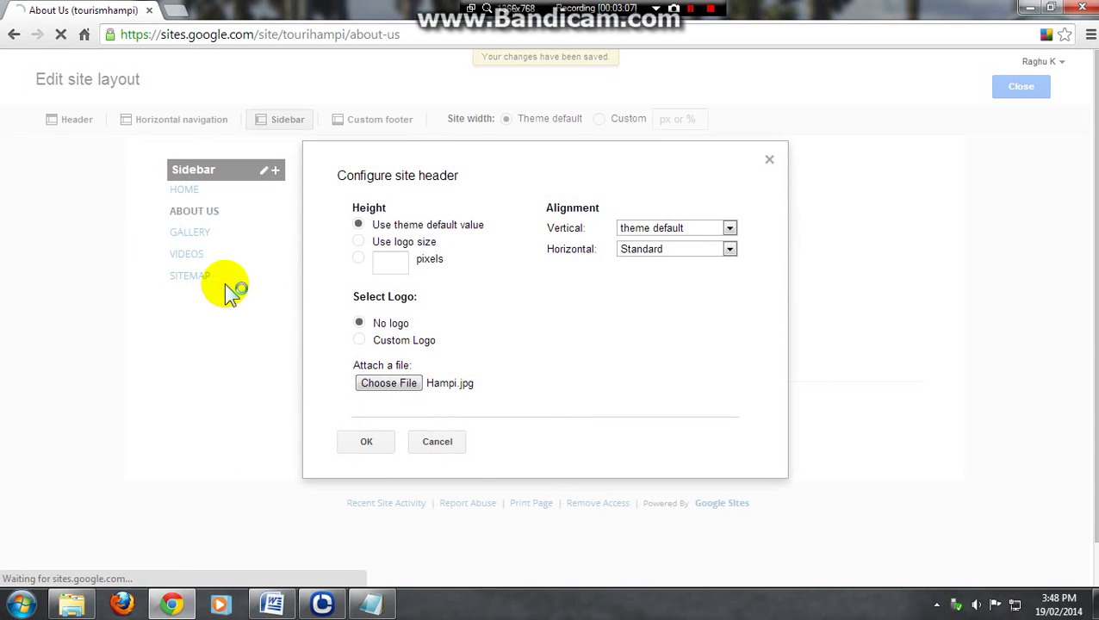
pyautogui.click(370, 442)
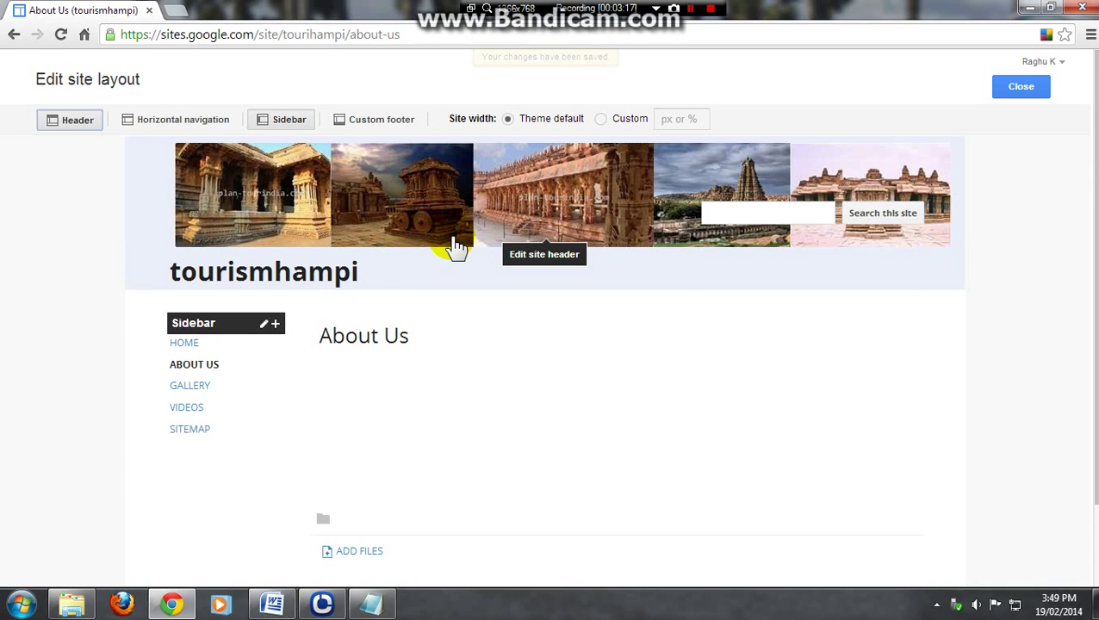
# Step: Following the notes, turn on horizontal navigation in the site layout
pyautogui.hotkey('alt', 'Tab')
pyautogui.moveTo(196, 255); pyautogui.dragTo(548, 255)
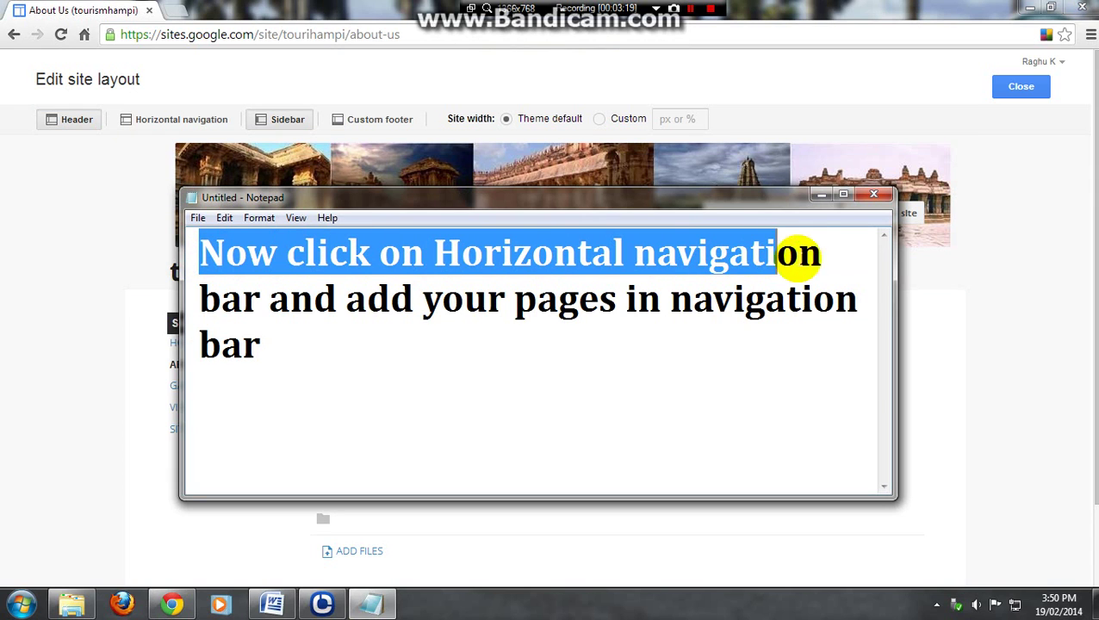
pyautogui.moveTo(798, 252); pyautogui.dragTo(825, 254)
pyautogui.moveTo(186, 294); pyautogui.dragTo(829, 306)
pyautogui.click(188, 342)
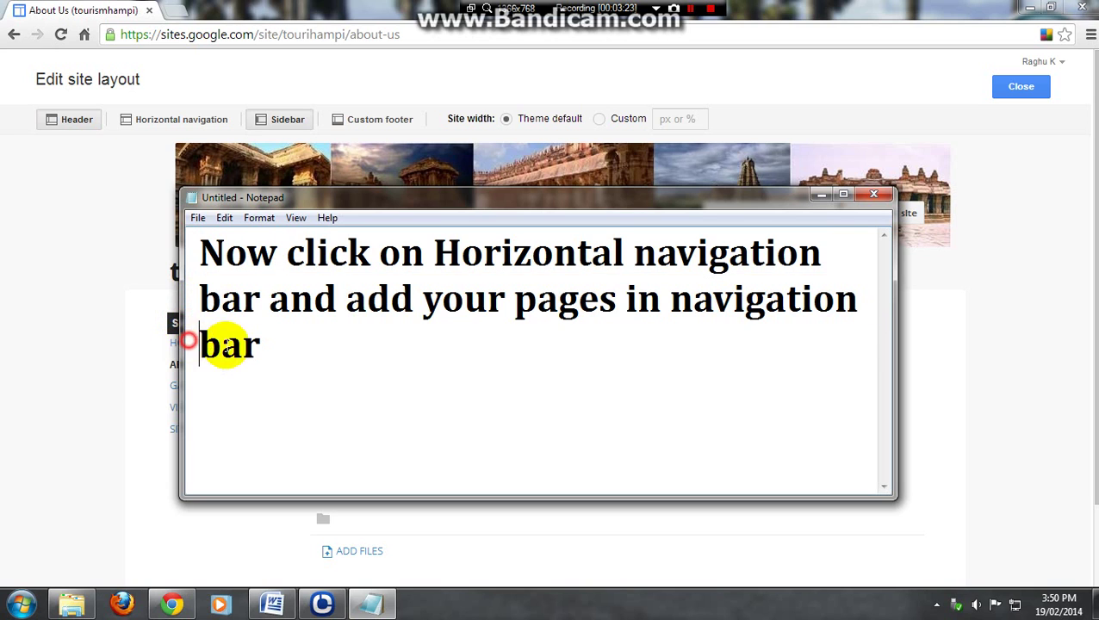
pyautogui.moveTo(188, 341); pyautogui.dragTo(394, 338)
pyautogui.click(822, 195)
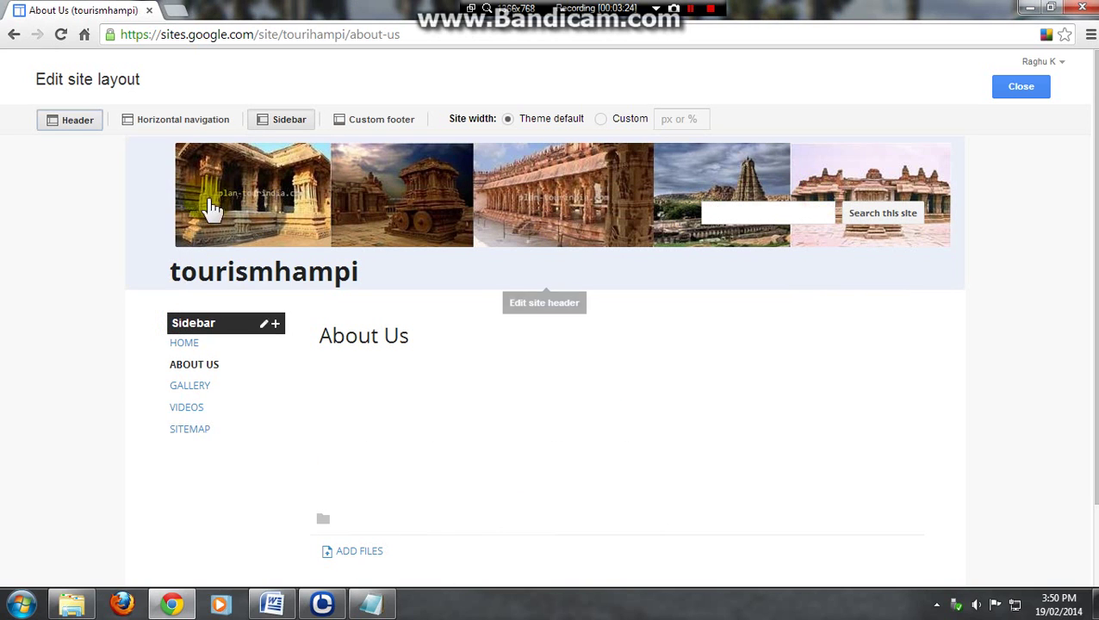
pyautogui.click(181, 120)
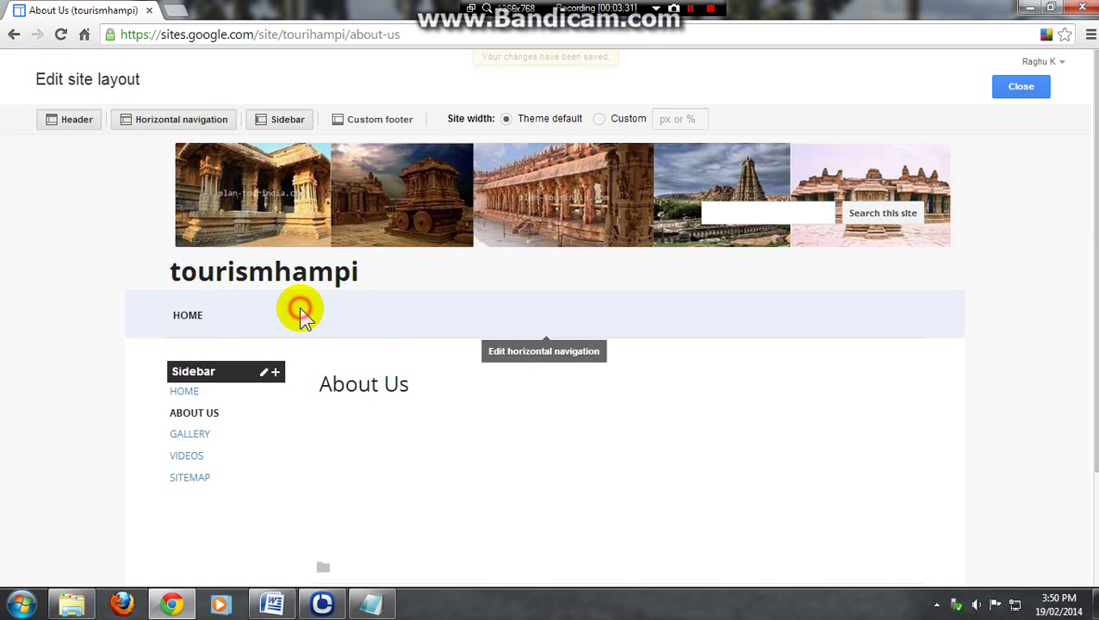
# Step: Add the Gallery, Videos and About Us pages to the horizontal navigation bar and apply
pyautogui.click(297, 310)
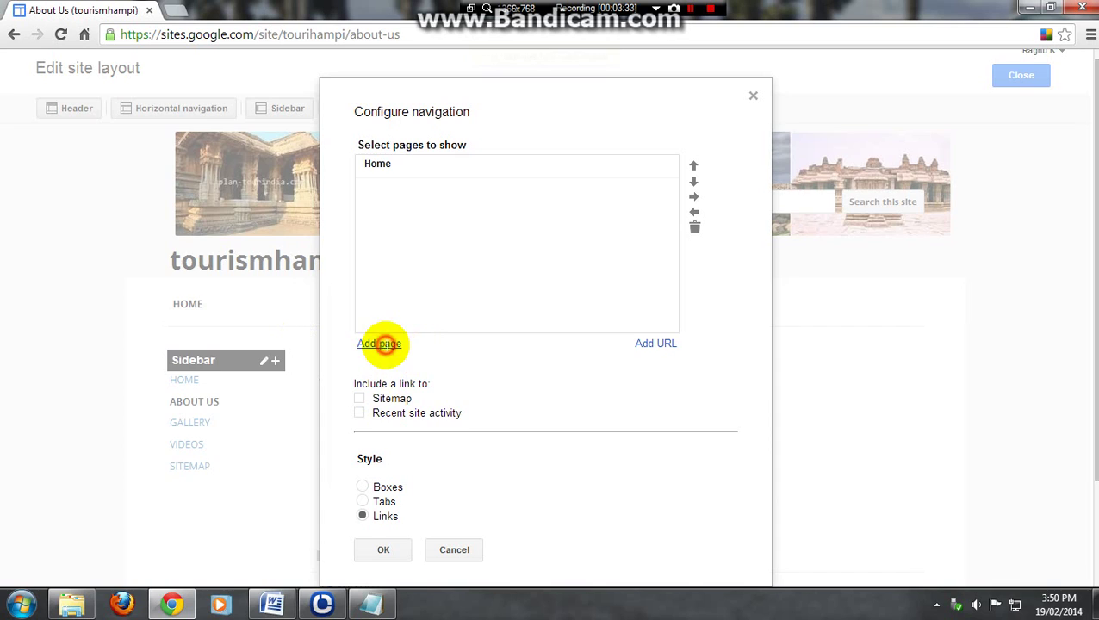
pyautogui.click(380, 343)
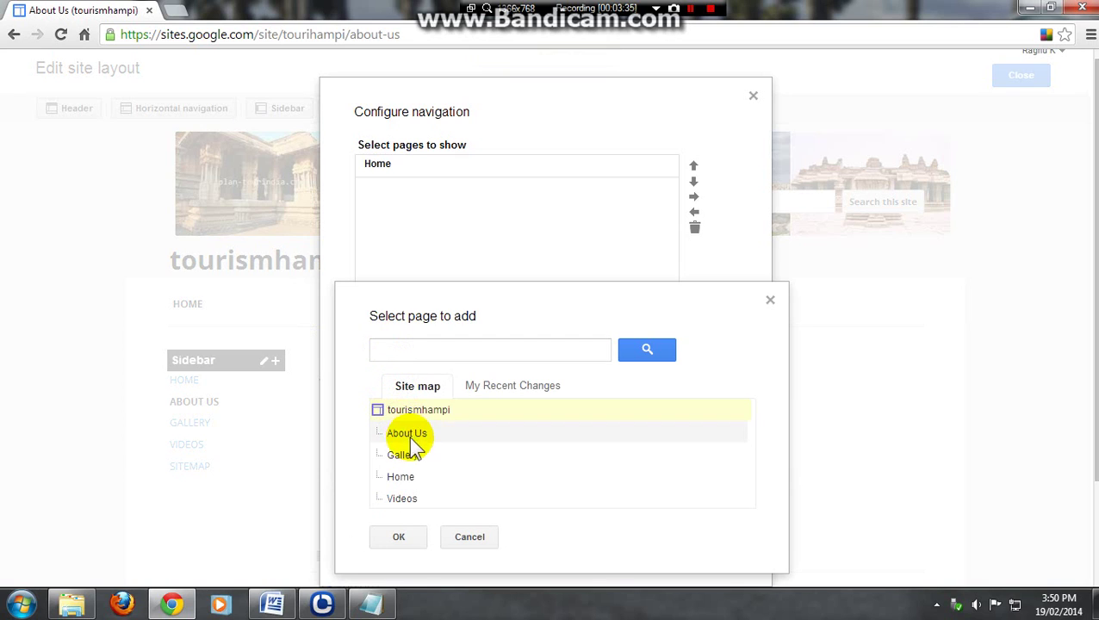
pyautogui.click(407, 456)
pyautogui.click(398, 537)
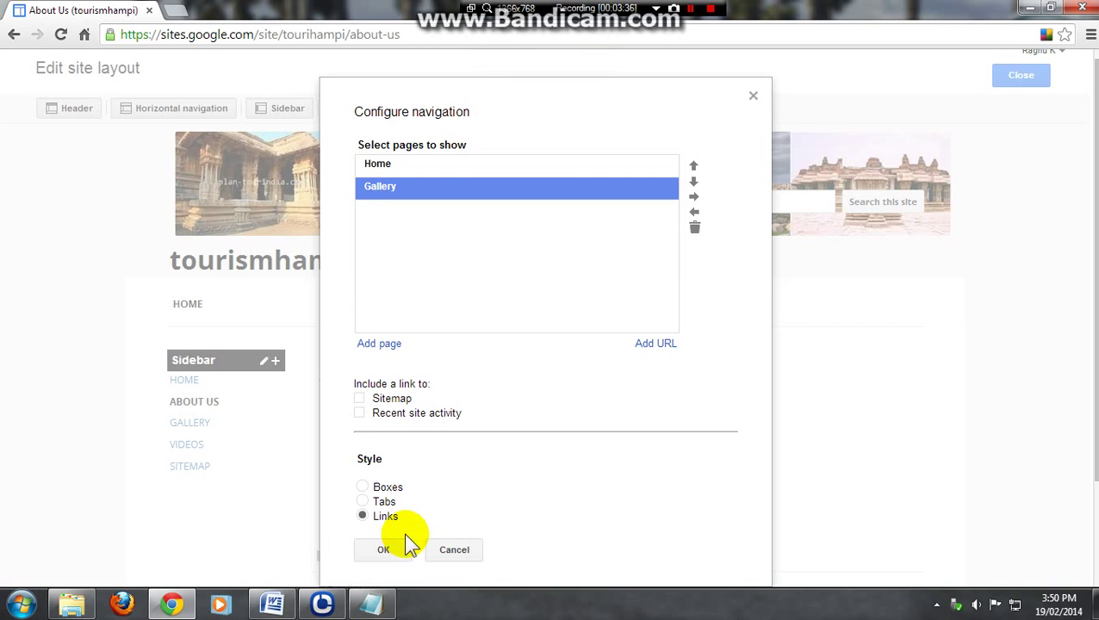
pyautogui.click(380, 343)
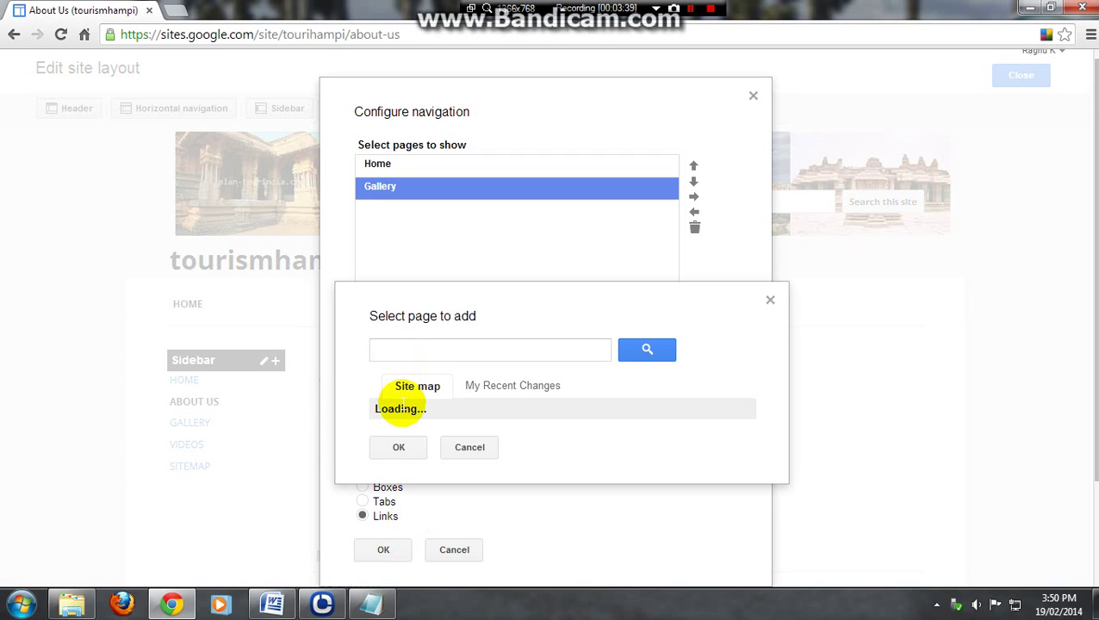
pyautogui.click(406, 497)
pyautogui.click(400, 537)
pyautogui.click(380, 344)
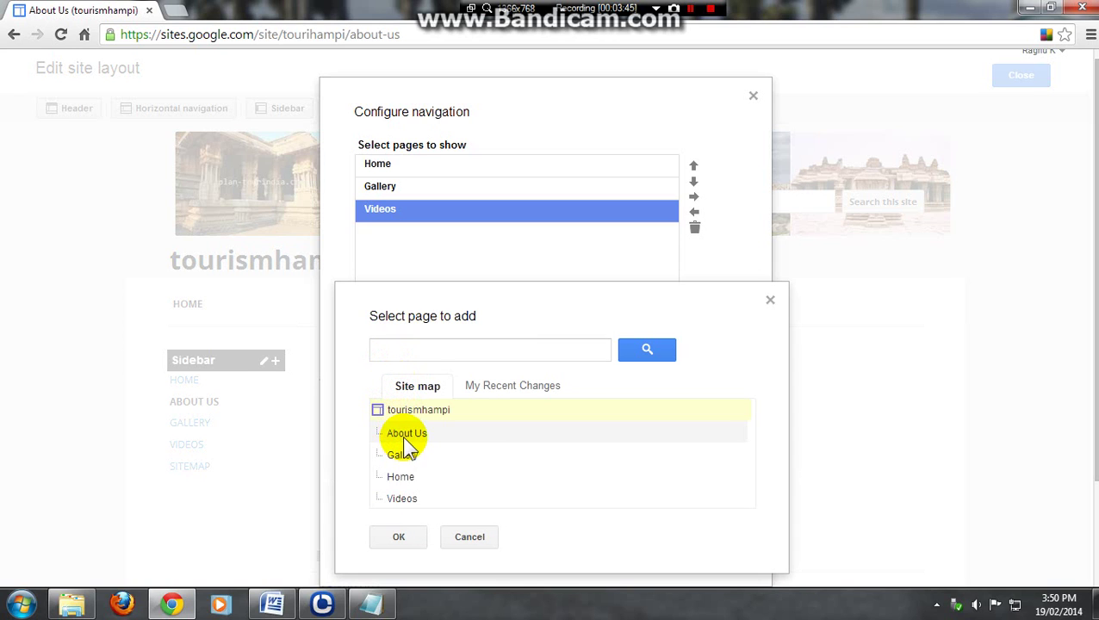
pyautogui.click(405, 434)
pyautogui.click(399, 536)
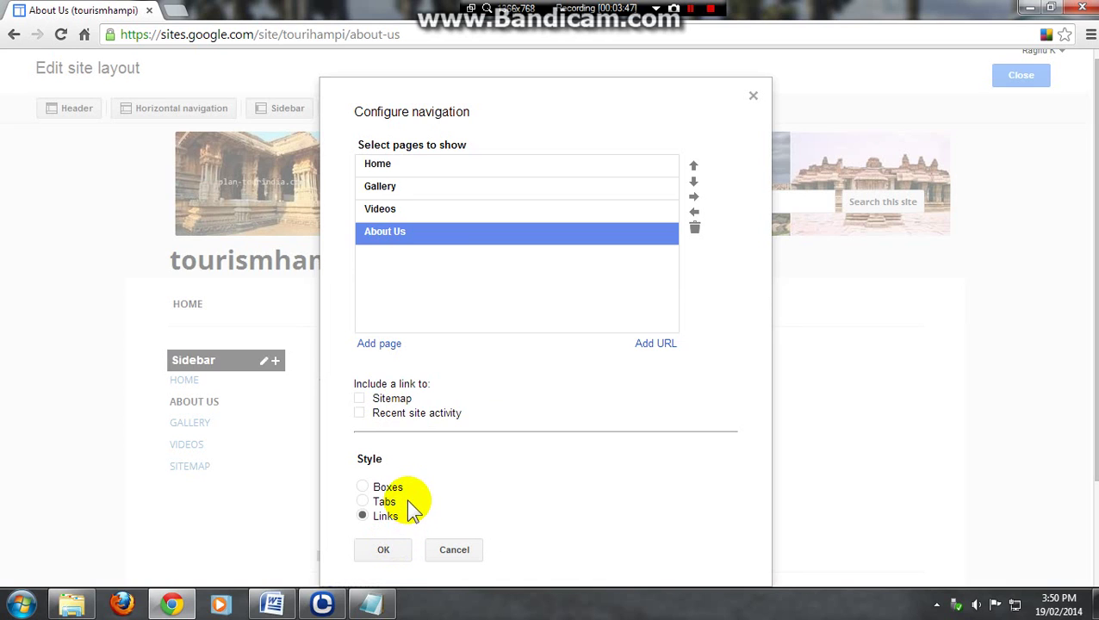
pyautogui.click(385, 549)
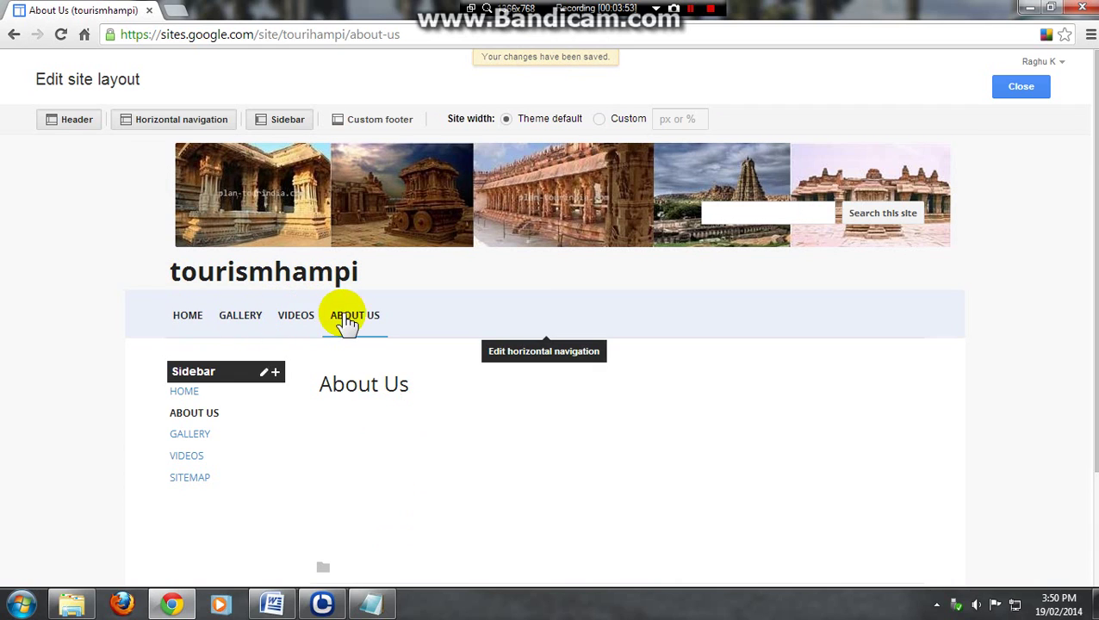
# Step: Set the sidebar position to the right side of the pages and confirm
pyautogui.hotkey('alt', 'Tab')
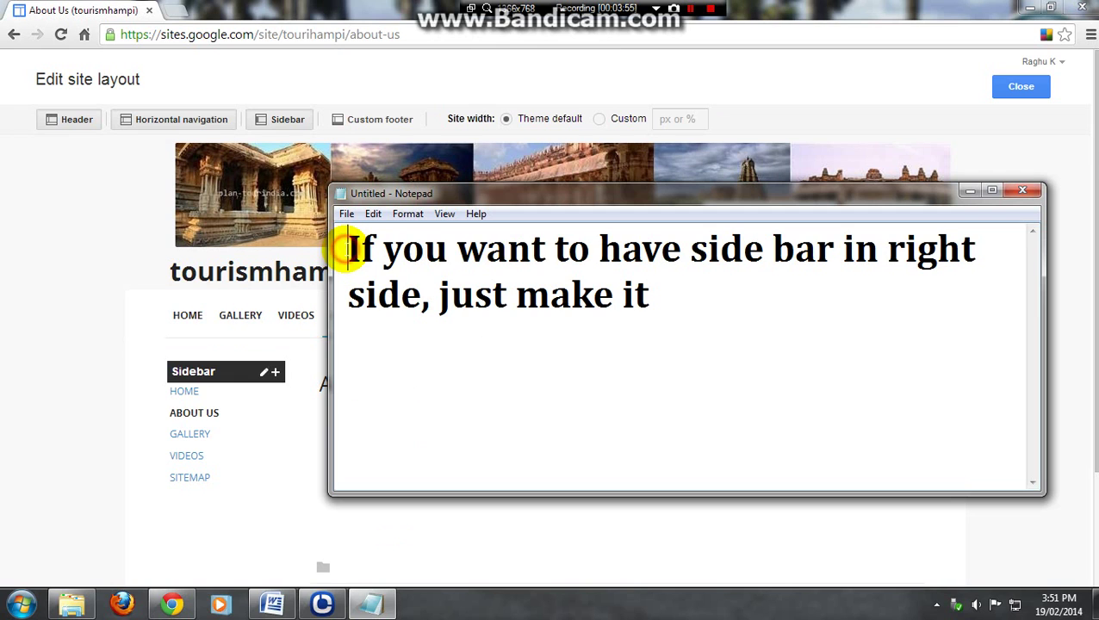
pyautogui.moveTo(346, 246); pyautogui.dragTo(680, 299)
pyautogui.click(969, 190)
pyautogui.moveTo(193, 389)
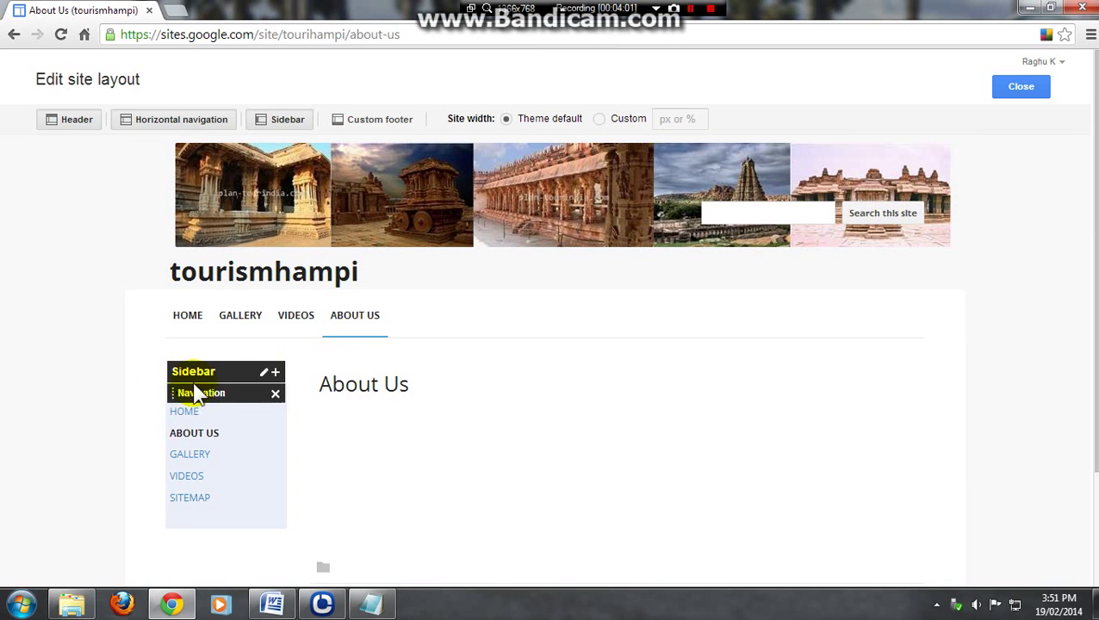
pyautogui.click(272, 123)
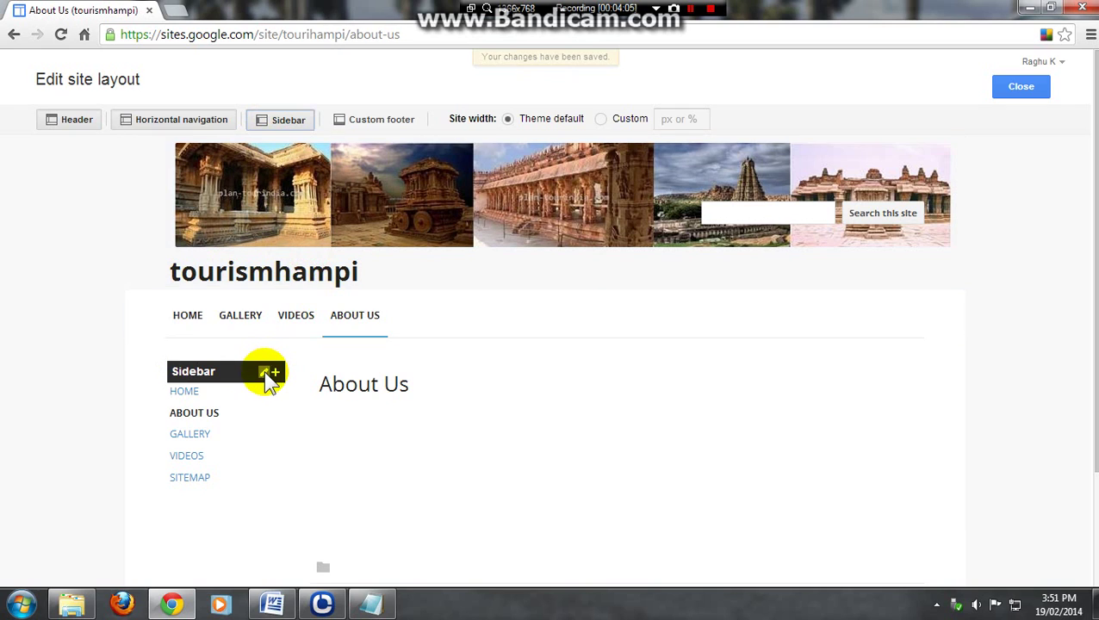
pyautogui.click(263, 371)
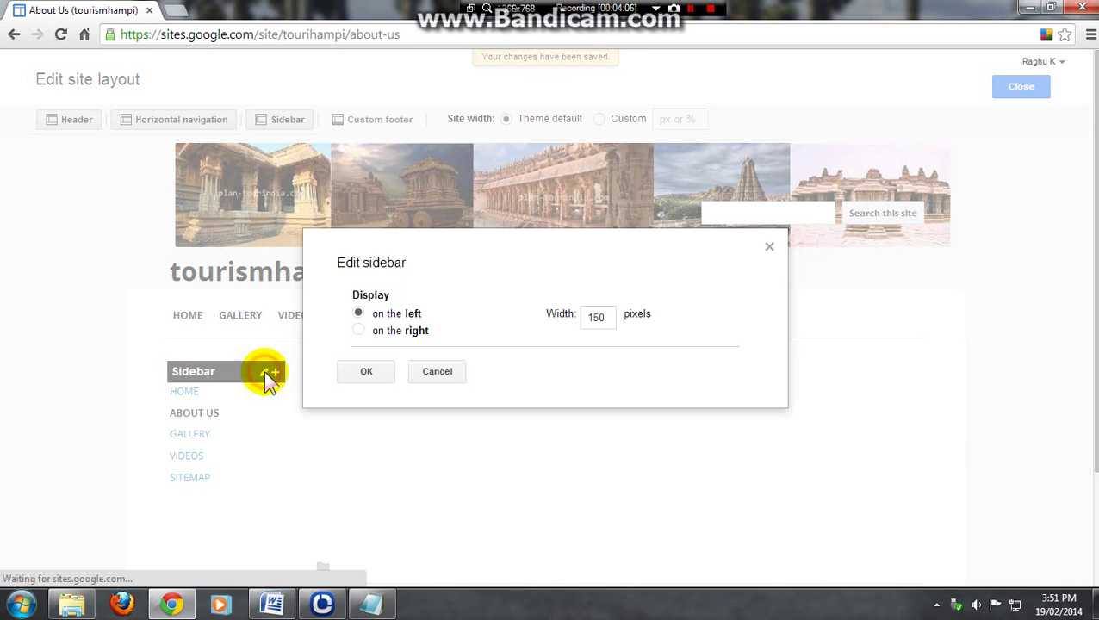
pyautogui.click(358, 330)
pyautogui.click(369, 371)
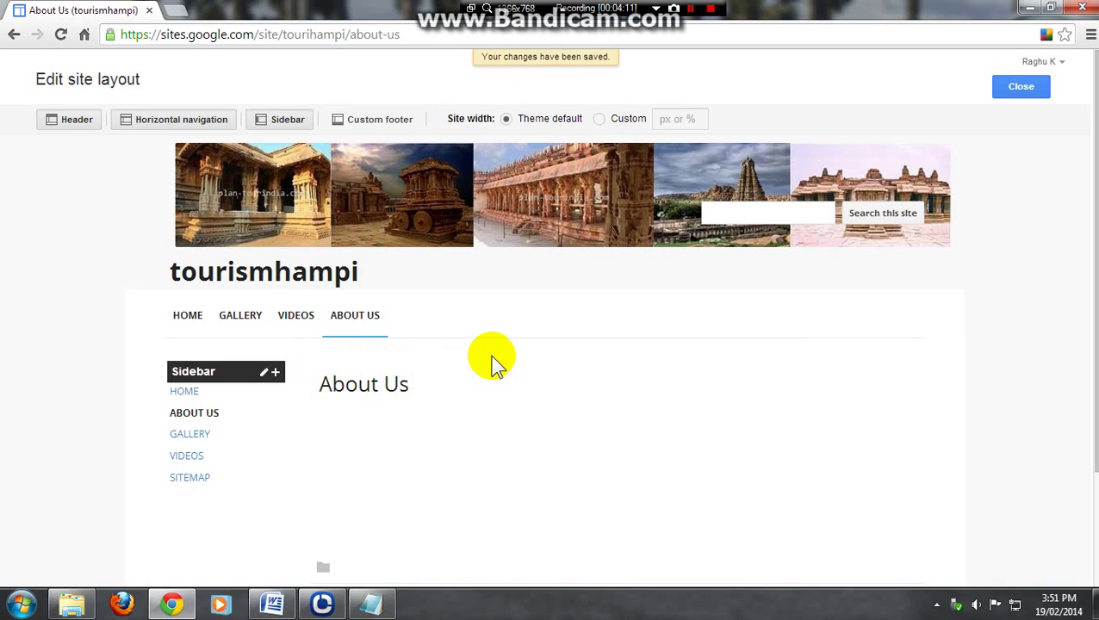
# Step: Close the site layout editor and read the notes on editing the Home page
pyautogui.moveTo(812, 422)
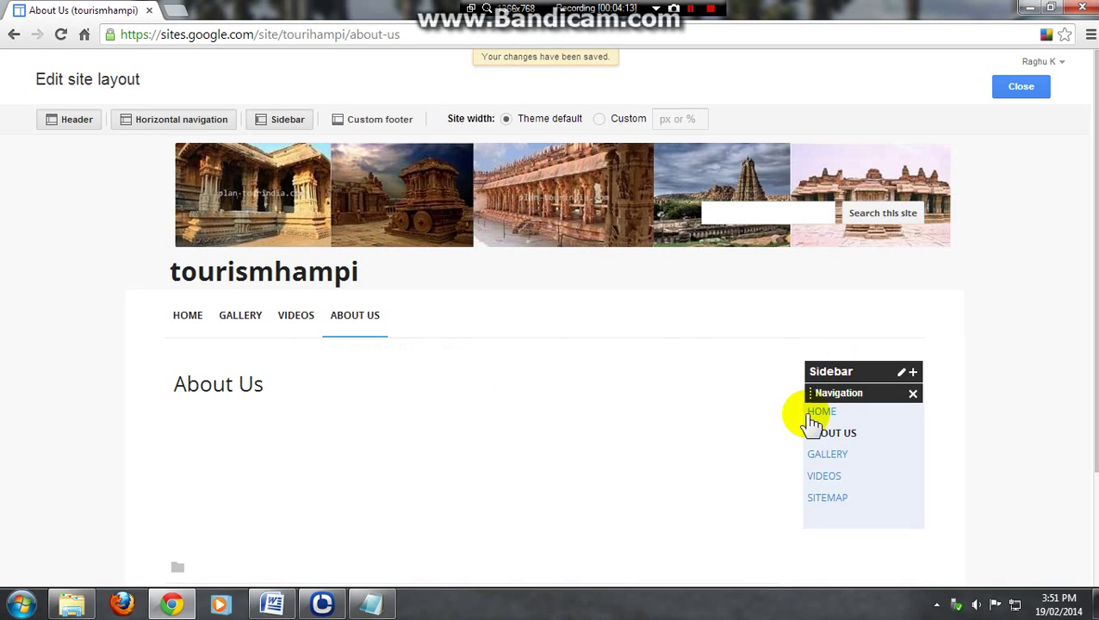
pyautogui.hotkey('alt', 'Tab')
pyautogui.moveTo(256, 250); pyautogui.dragTo(385, 252)
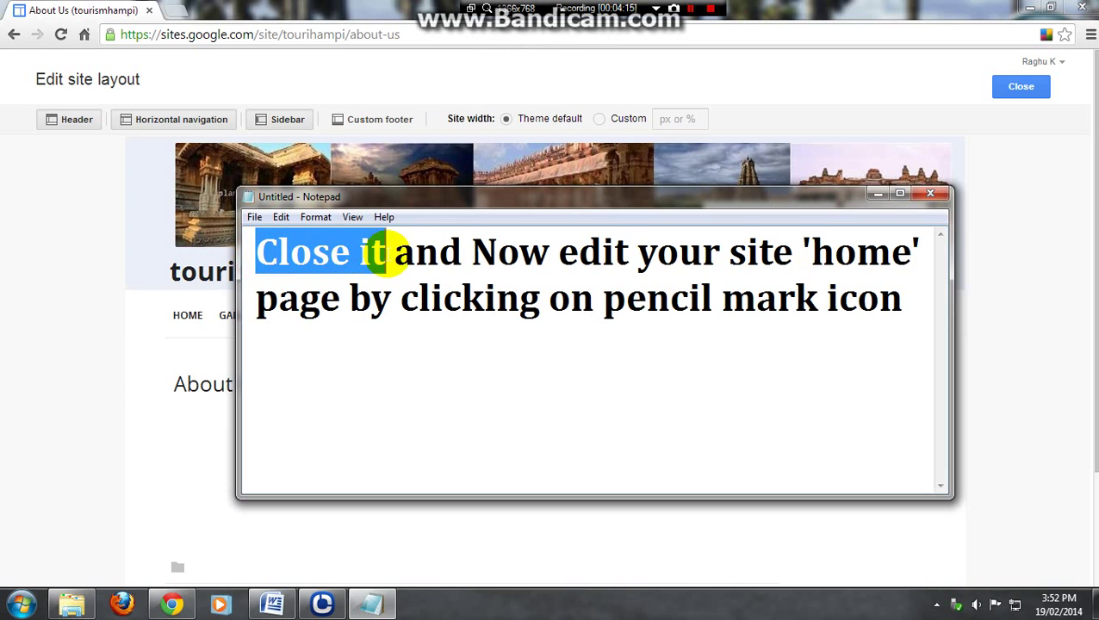
pyautogui.click(876, 193)
pyautogui.click(1007, 89)
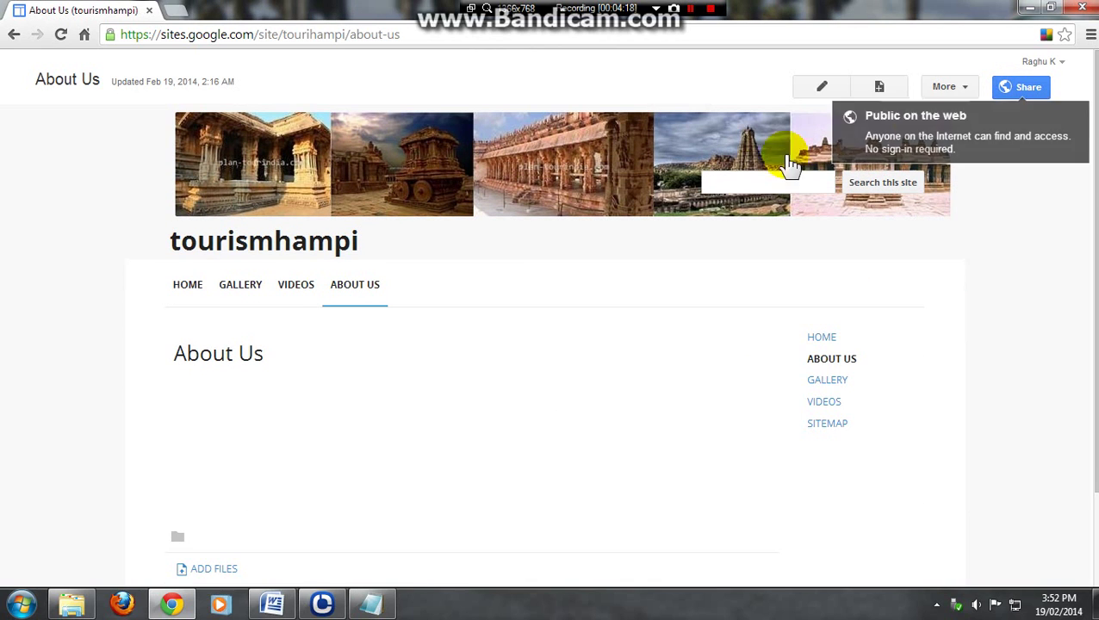
pyautogui.click(371, 603)
pyautogui.moveTo(470, 251); pyautogui.dragTo(920, 253)
pyautogui.moveTo(259, 302); pyautogui.dragTo(910, 304)
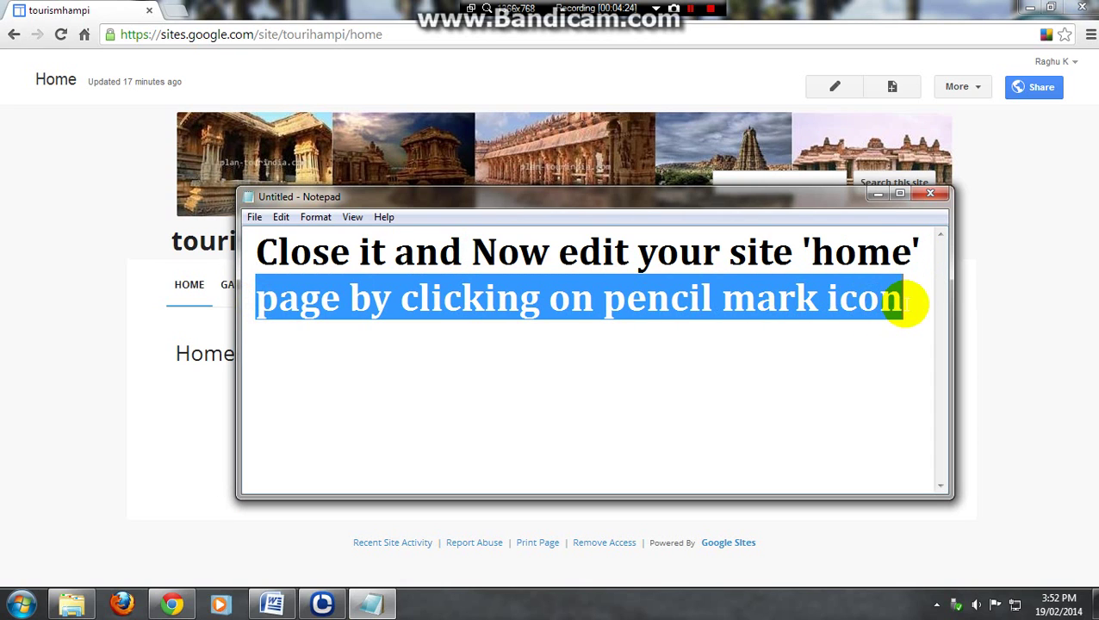
# Step: Put the tourismhampi Home page in edit mode and bring up the paste menu in its empty body
pyautogui.click(874, 197)
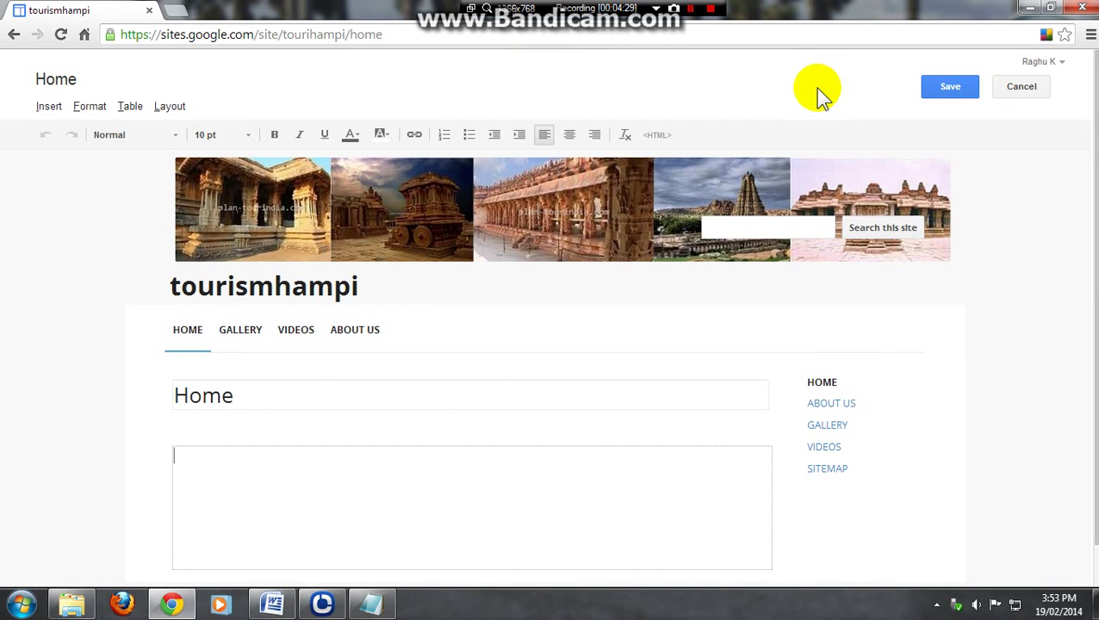
pyautogui.click(215, 462)
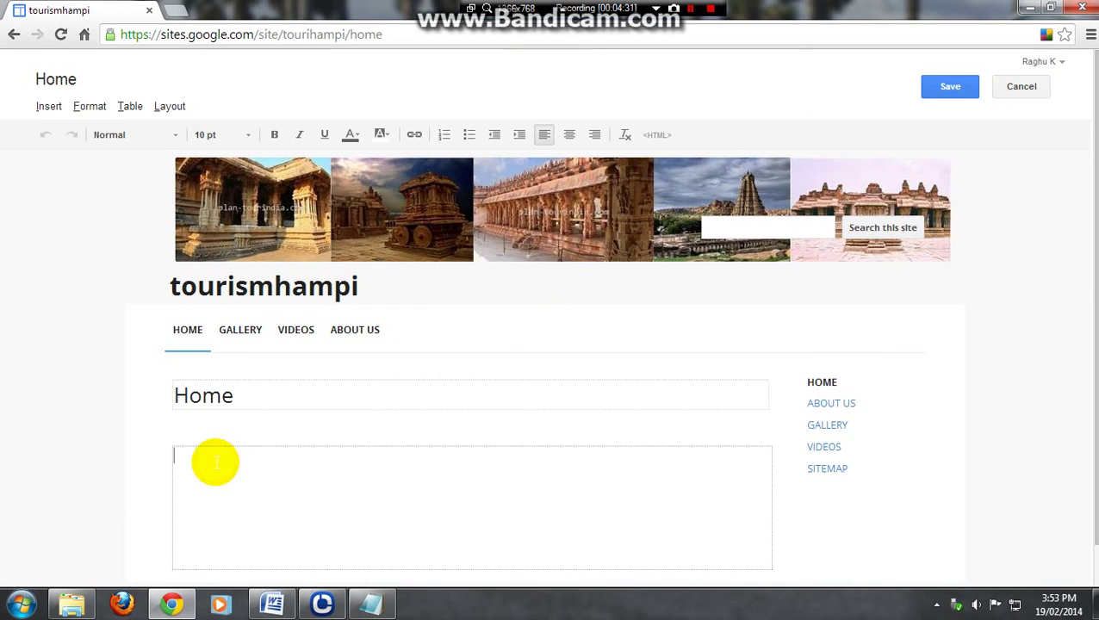
pyautogui.hotkey('alt', 'Tab')
pyautogui.click(258, 249)
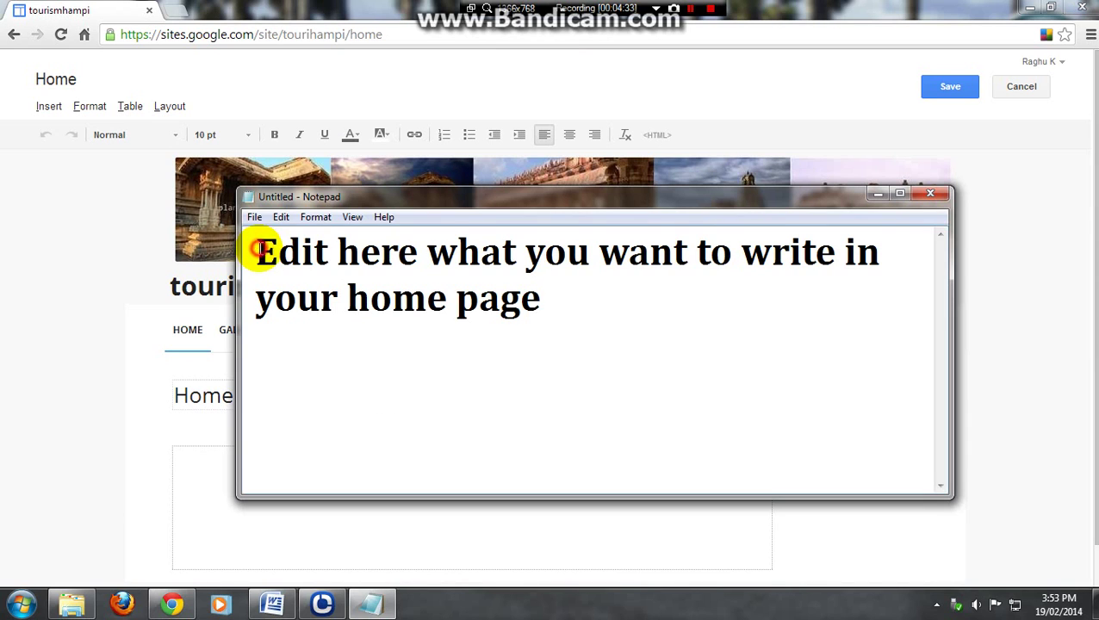
pyautogui.moveTo(258, 249); pyautogui.dragTo(897, 253)
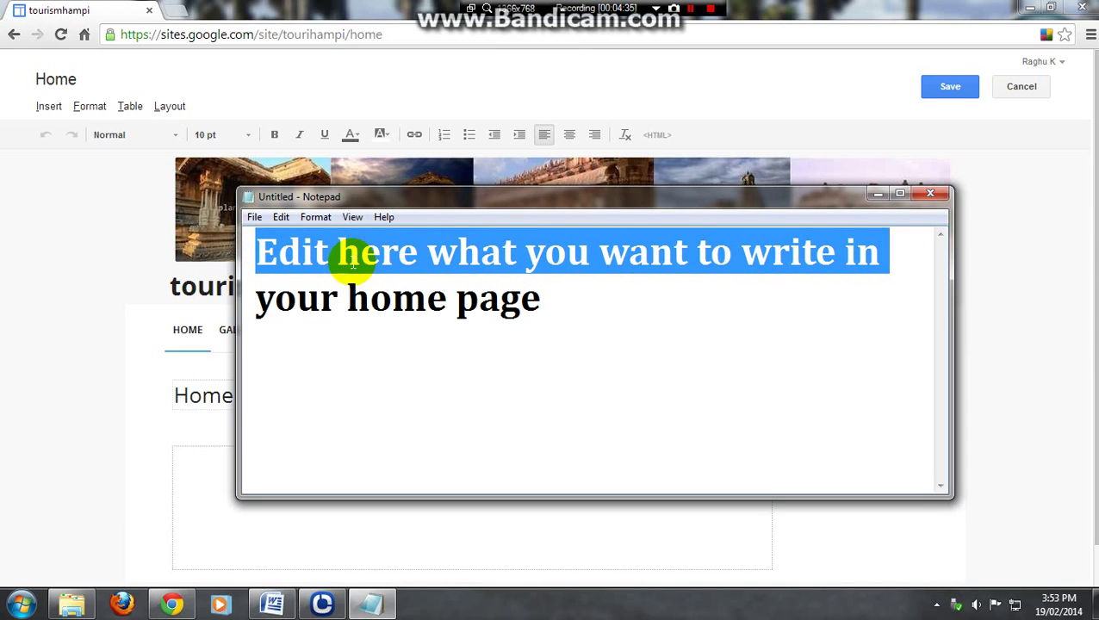
pyautogui.moveTo(270, 299); pyautogui.dragTo(569, 297)
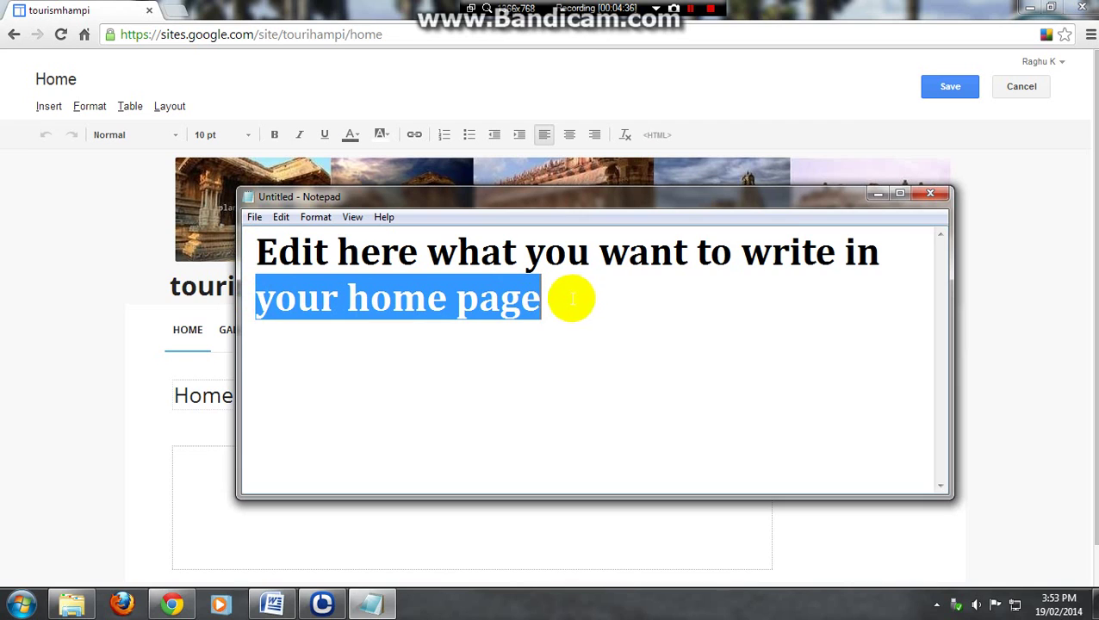
pyautogui.click(877, 194)
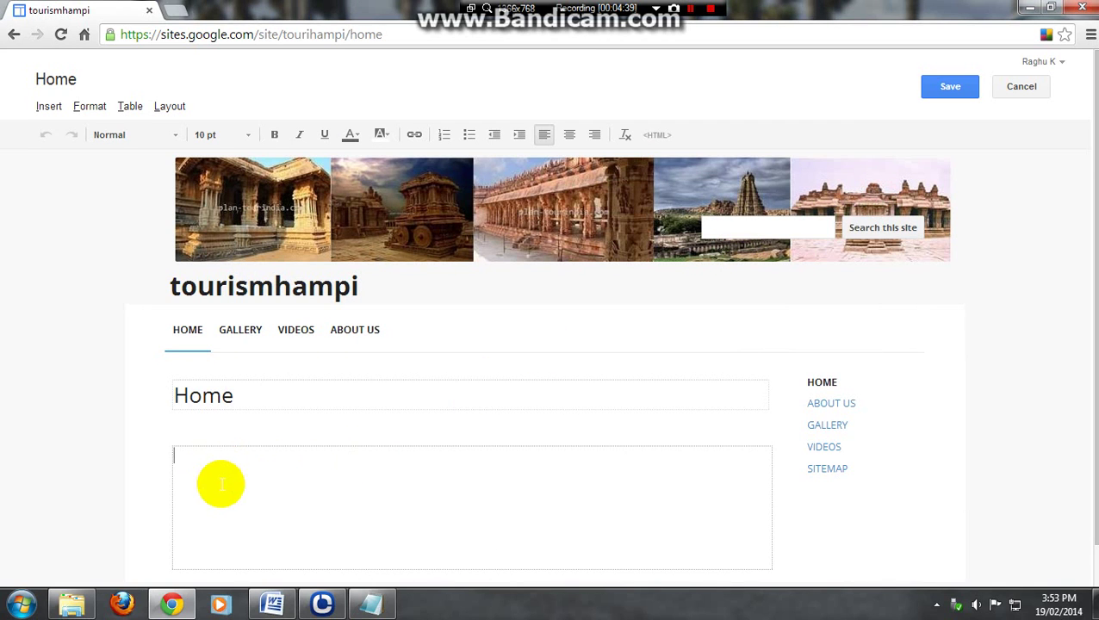
pyautogui.rightClick(186, 464)
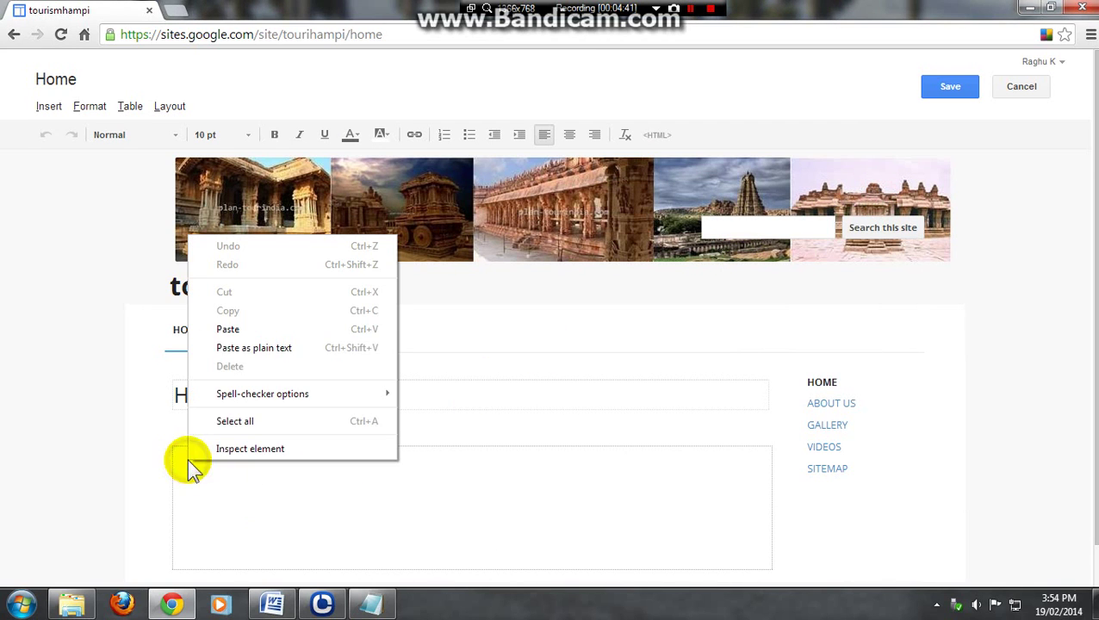
# Step: Paste the Hampi history text and make the History heading 18 pt, bold and blue
pyautogui.click(244, 333)
pyautogui.scroll(15, 277, 474)
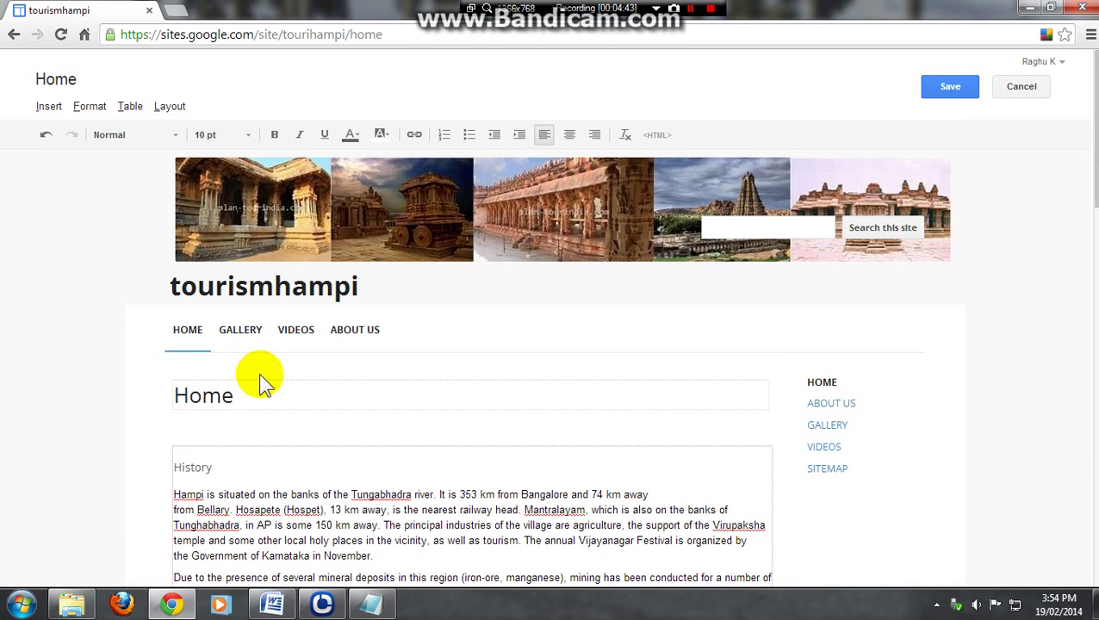
pyautogui.moveTo(213, 468); pyautogui.dragTo(162, 467)
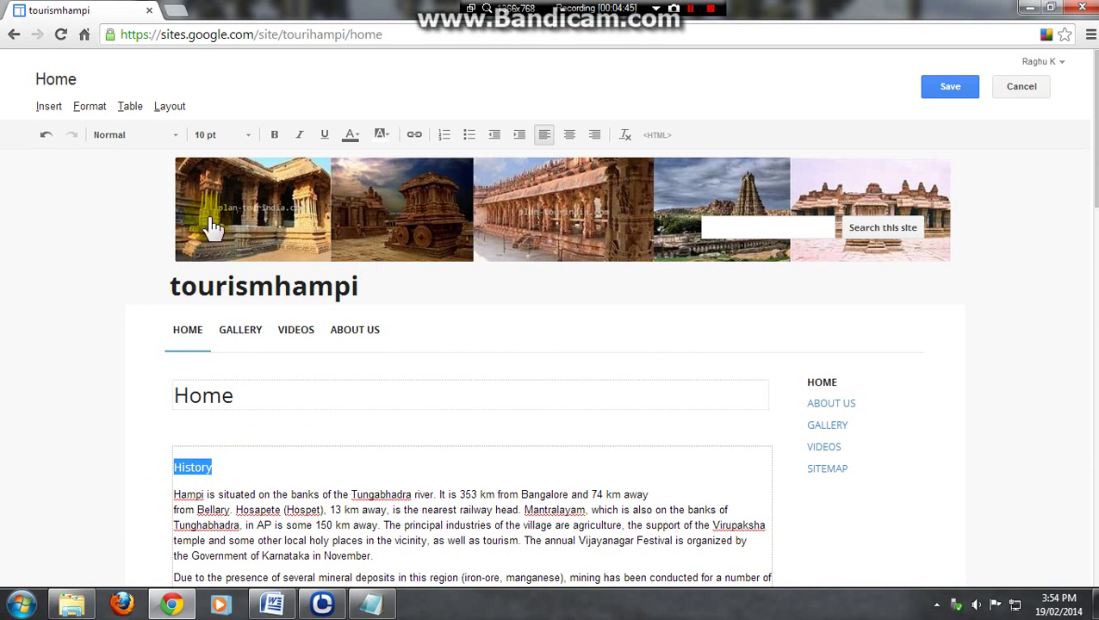
pyautogui.click(238, 135)
pyautogui.click(238, 250)
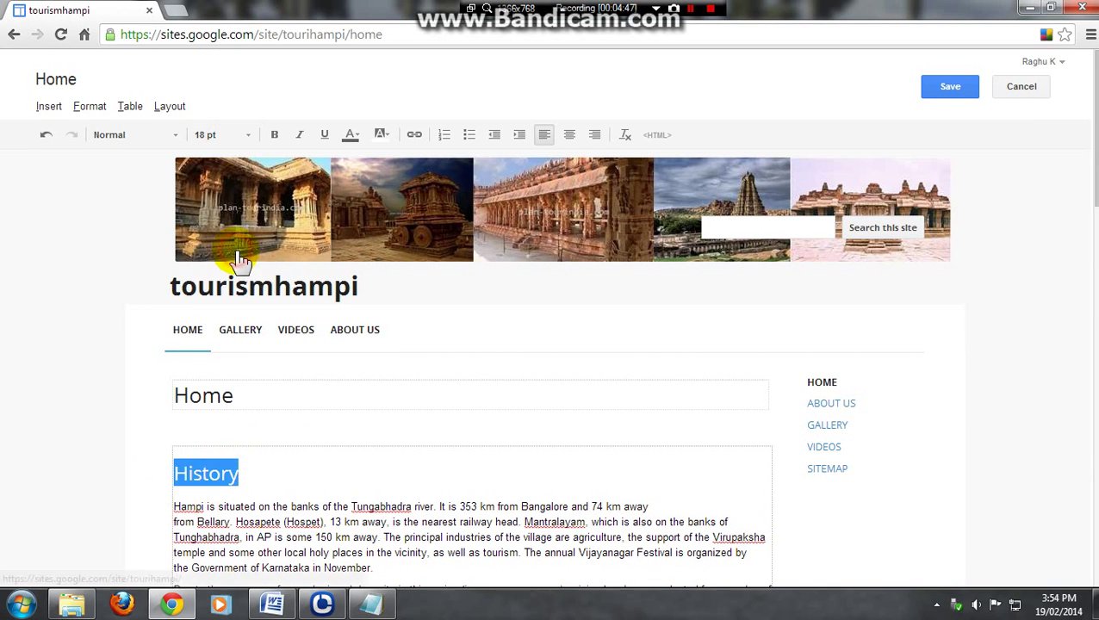
pyautogui.click(351, 138)
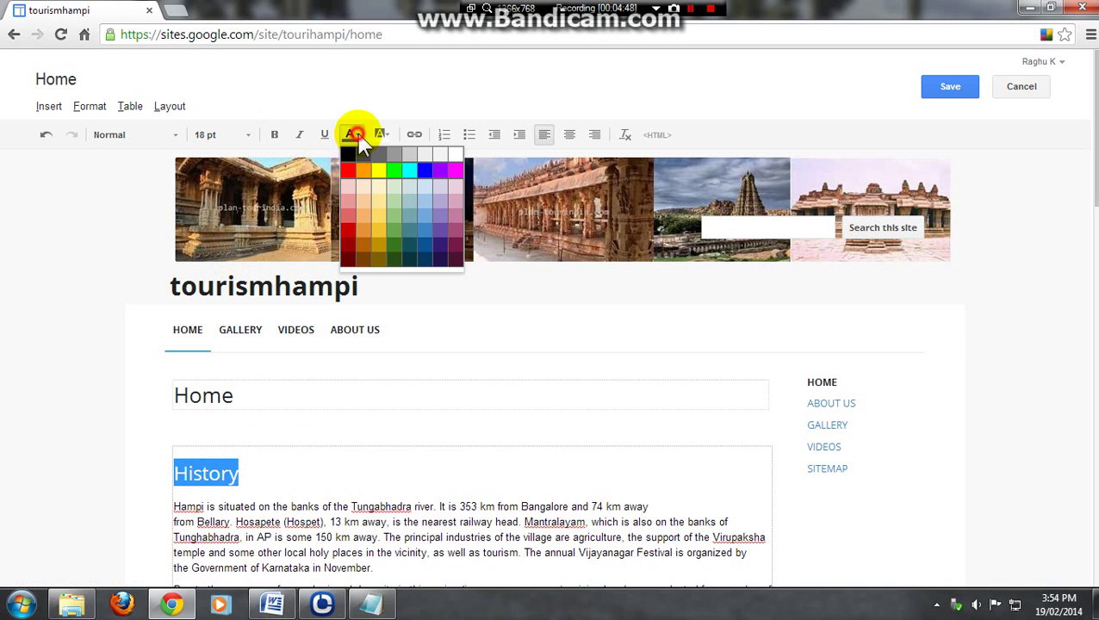
pyautogui.click(423, 172)
pyautogui.scroll(-5, 320, 447)
pyautogui.scroll(4, 277, 399)
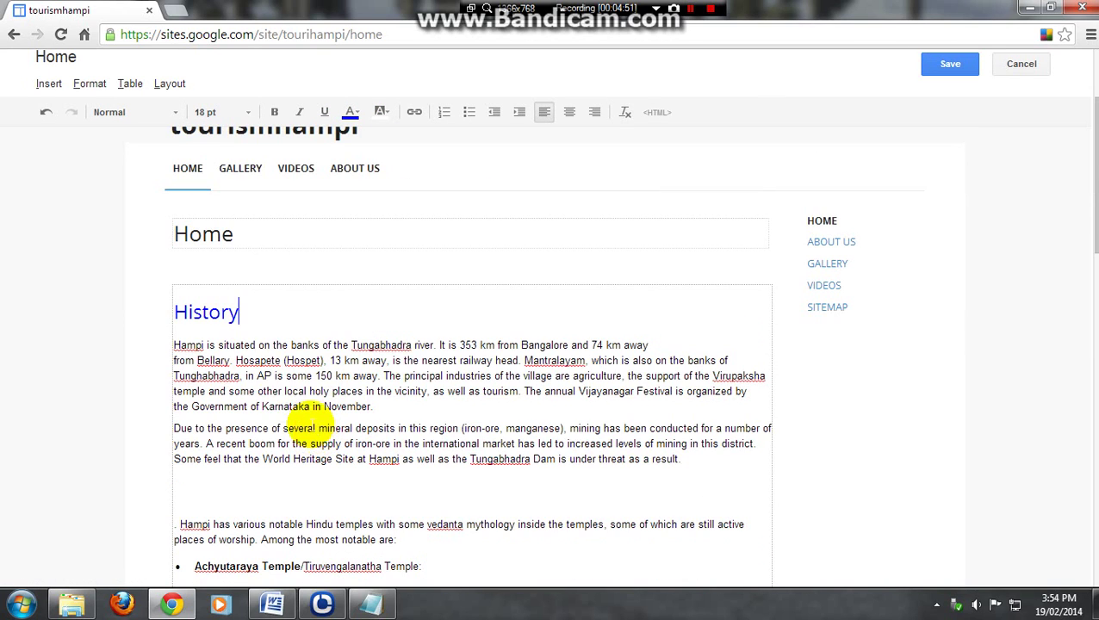
pyautogui.moveTo(258, 301); pyautogui.dragTo(145, 287)
pyautogui.click(274, 112)
pyautogui.click(280, 375)
# Step: Make the Civil buildings heading 18 pt and blue
pyautogui.scroll(-10, 306, 383)
pyautogui.scroll(-3, 301, 344)
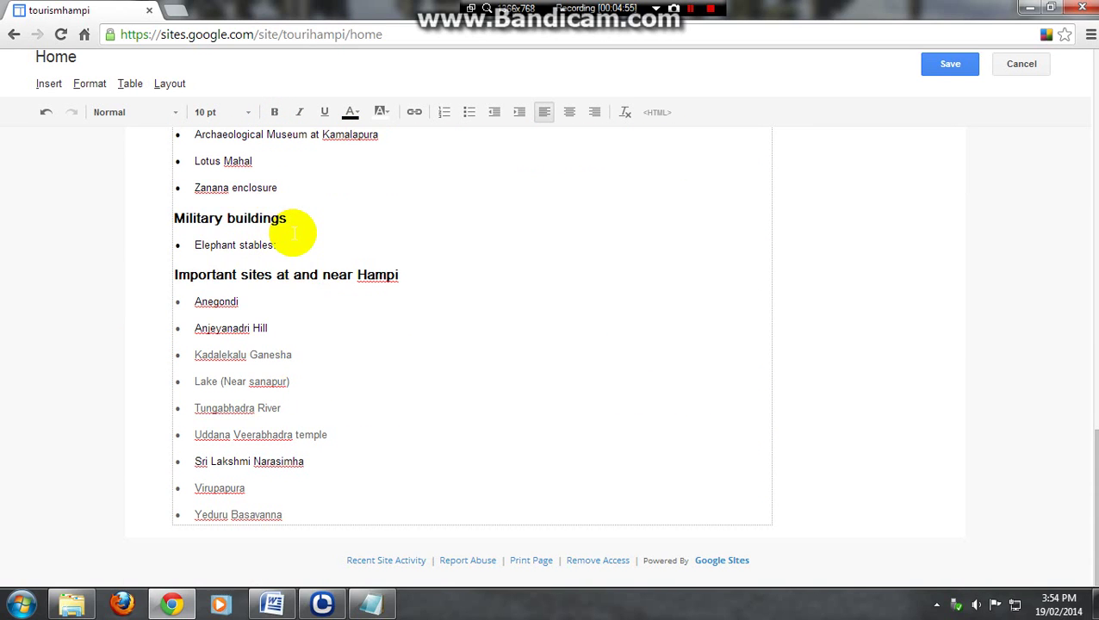
pyautogui.scroll(3, 289, 228)
pyautogui.moveTo(288, 233); pyautogui.dragTo(148, 240)
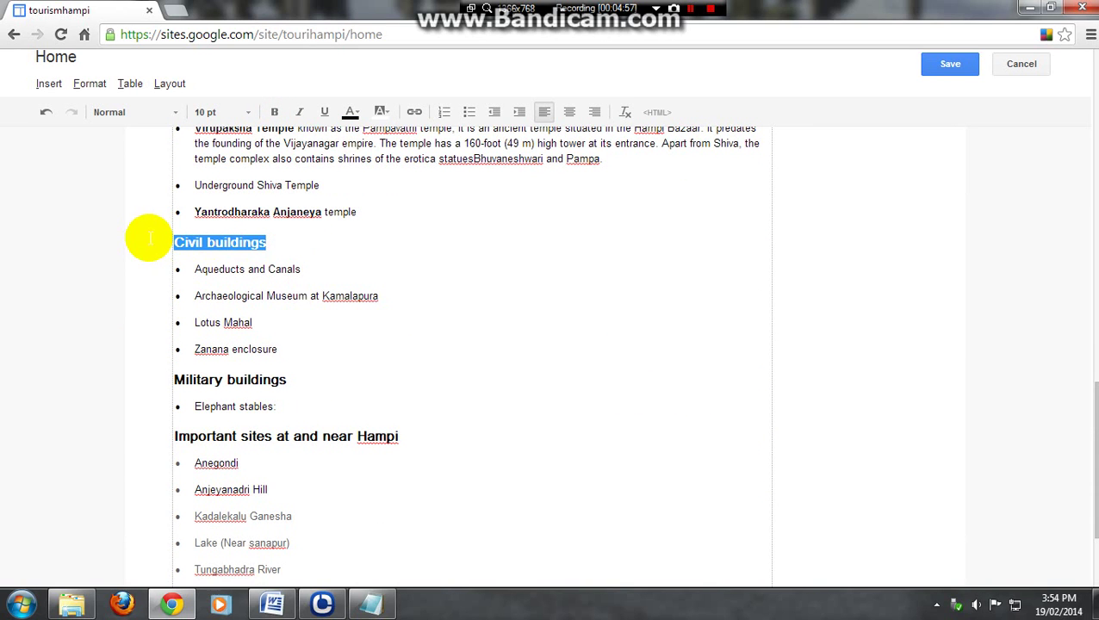
pyautogui.click(205, 112)
pyautogui.click(222, 226)
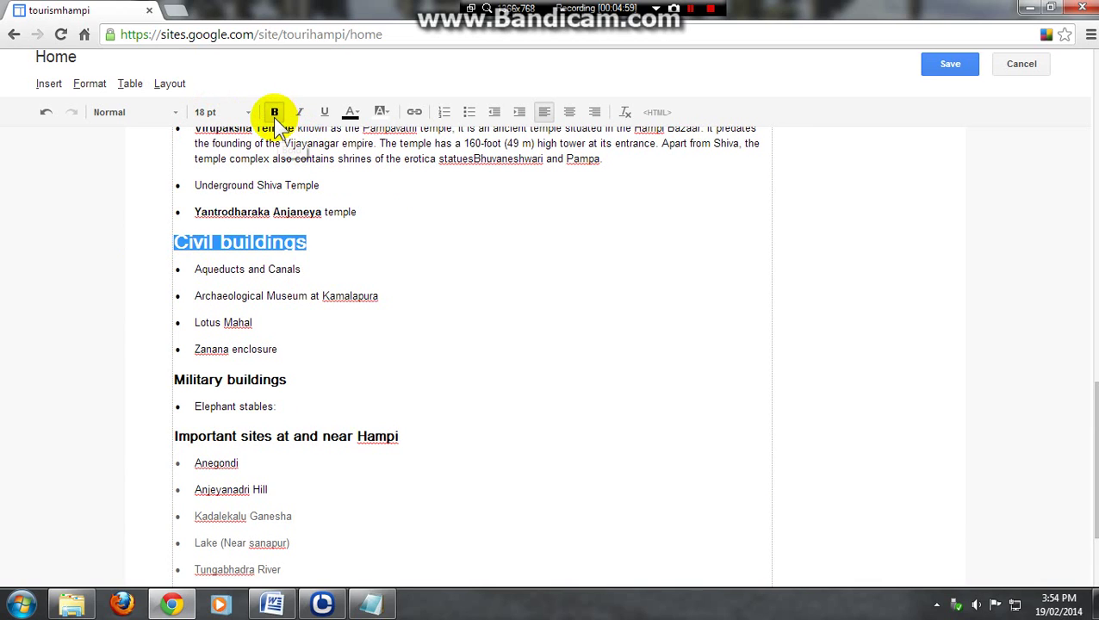
pyautogui.click(353, 113)
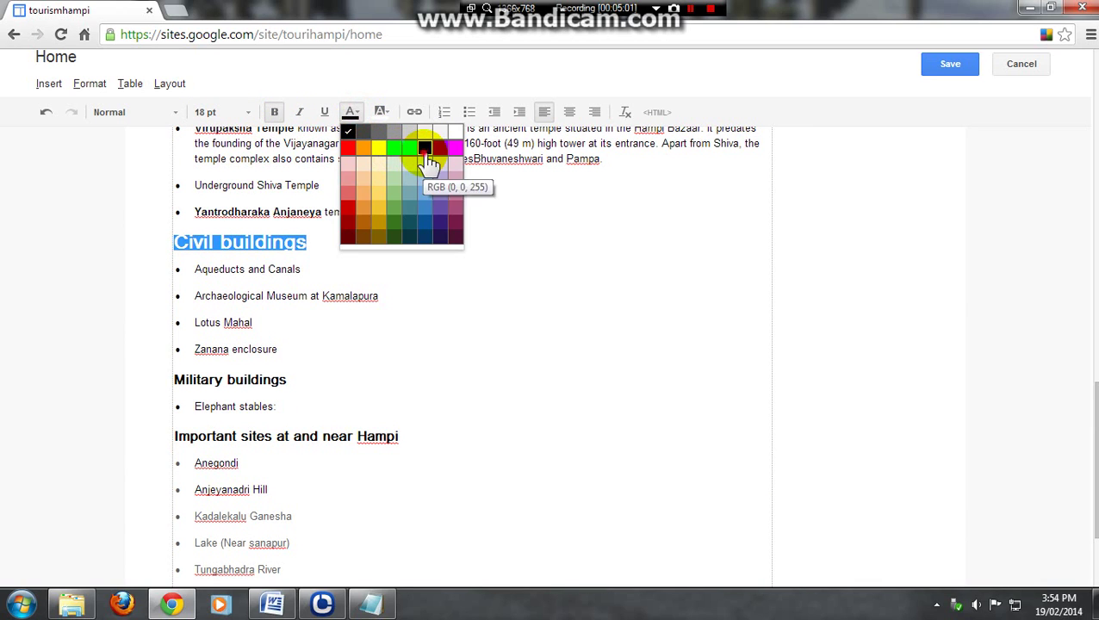
pyautogui.click(424, 150)
pyautogui.click(380, 296)
pyautogui.scroll(-2, 339, 326)
pyautogui.scroll(4, 341, 326)
pyautogui.scroll(10, 342, 326)
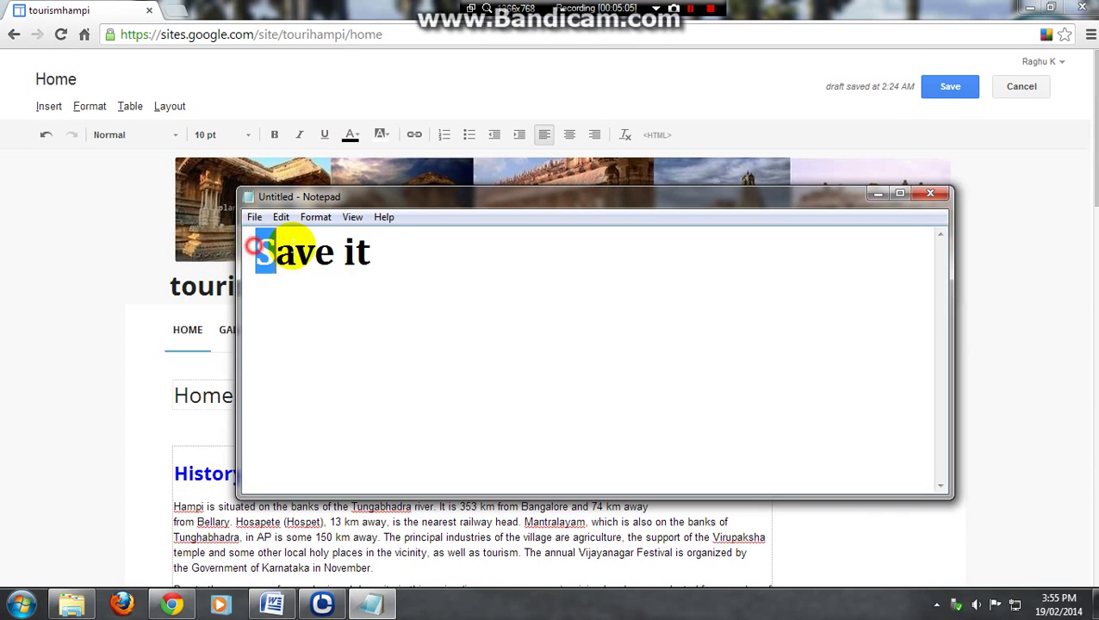
# Step: Finish with the Home page and open the GALLERY page from the top navigation
pyautogui.moveTo(268, 249); pyautogui.dragTo(379, 251)
pyautogui.click(882, 199)
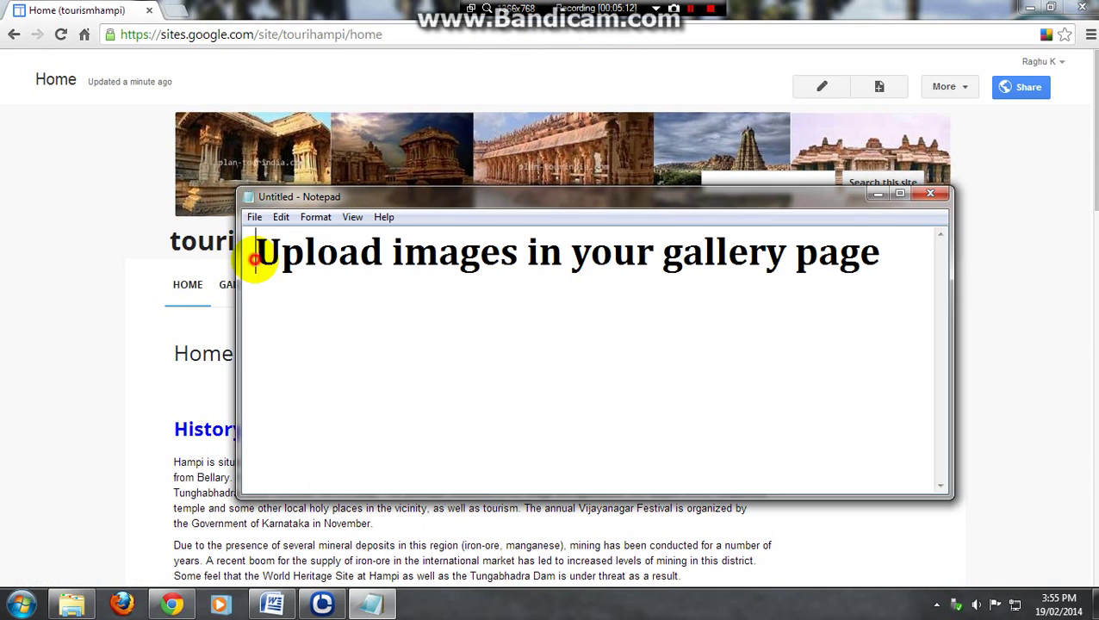
pyautogui.moveTo(254, 252); pyautogui.dragTo(876, 234)
pyautogui.click(878, 194)
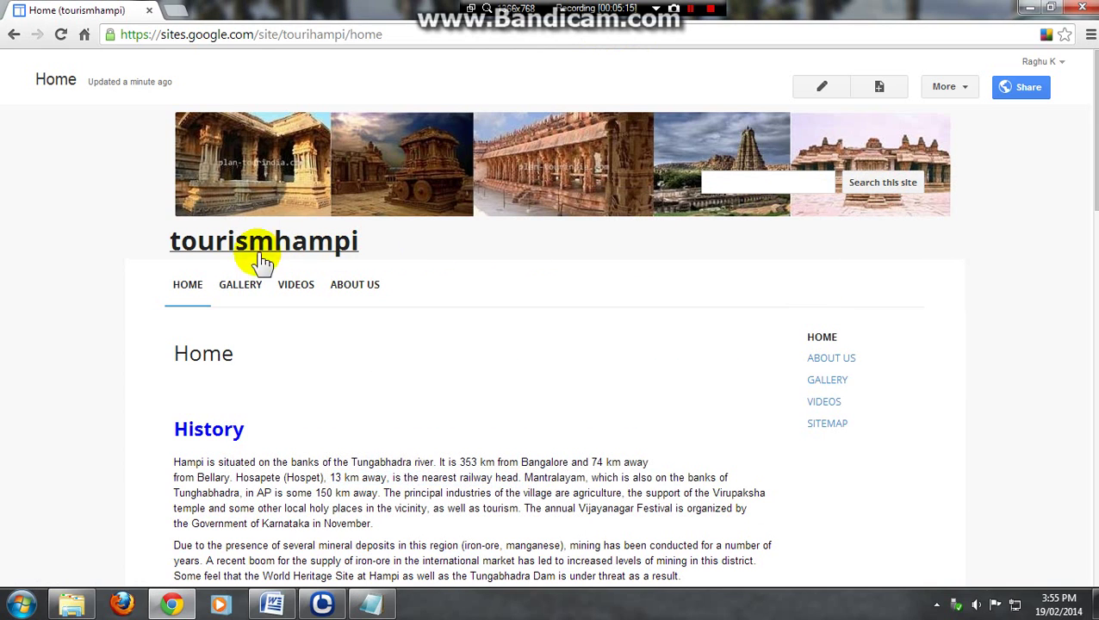
pyautogui.click(255, 288)
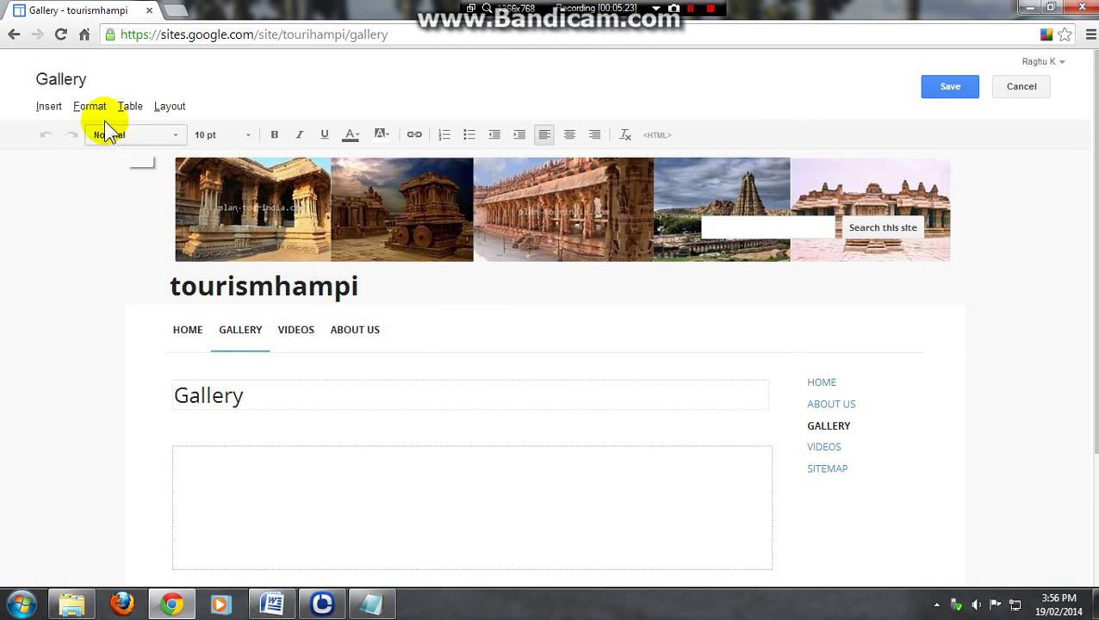
# Step: Upload hp001.jpg through Insert > Image and place it in the Gallery page body
pyautogui.click(49, 106)
pyautogui.click(84, 159)
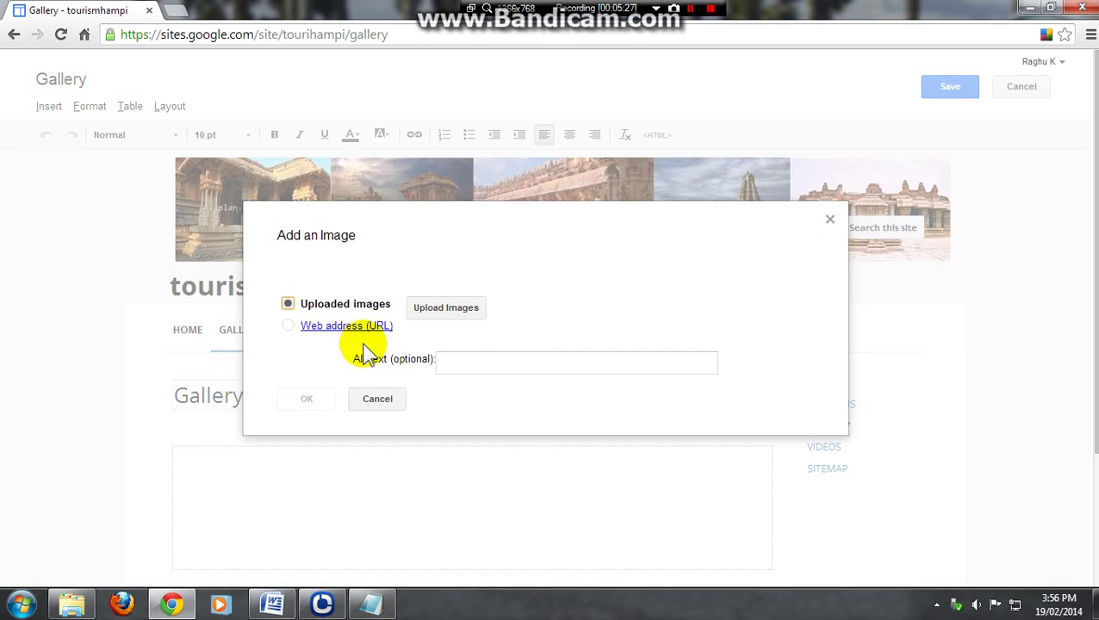
pyautogui.click(439, 317)
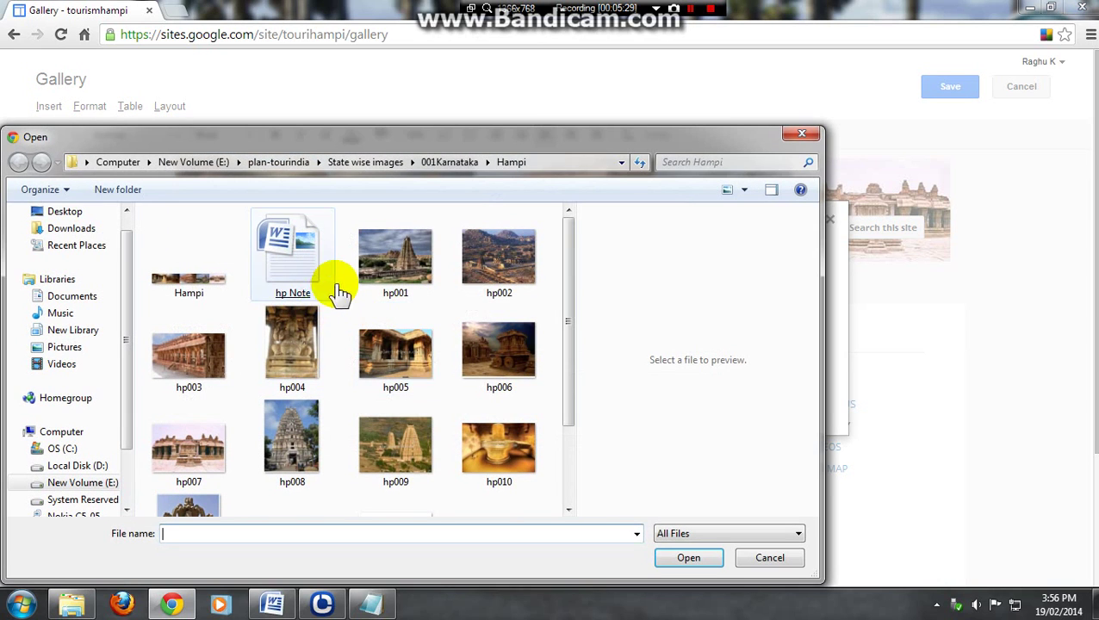
pyautogui.doubleClick(393, 282)
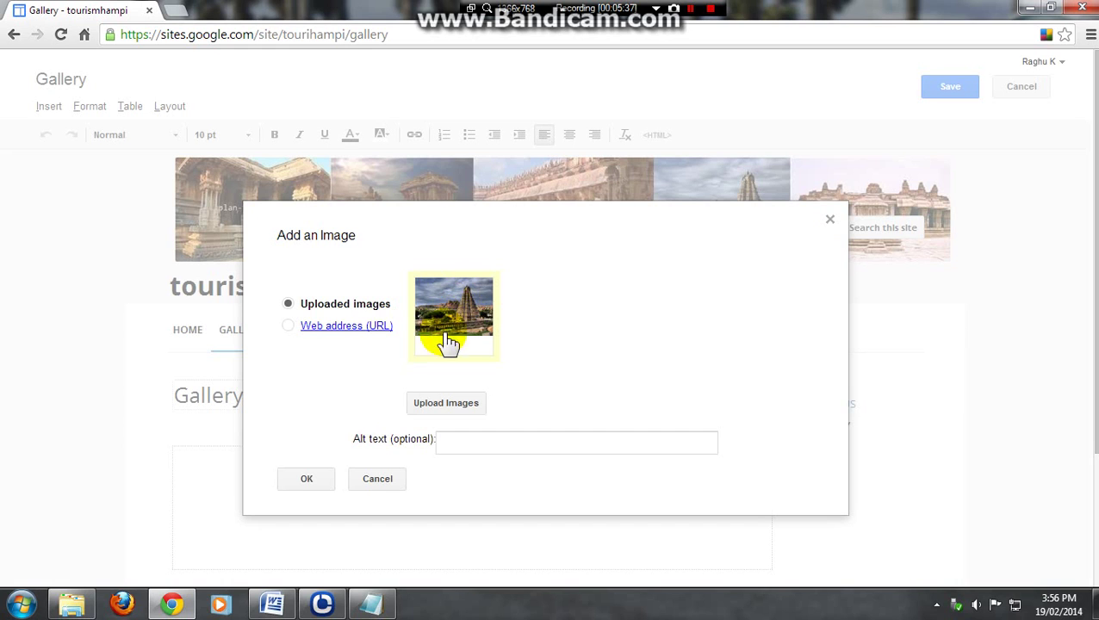
pyautogui.click(311, 481)
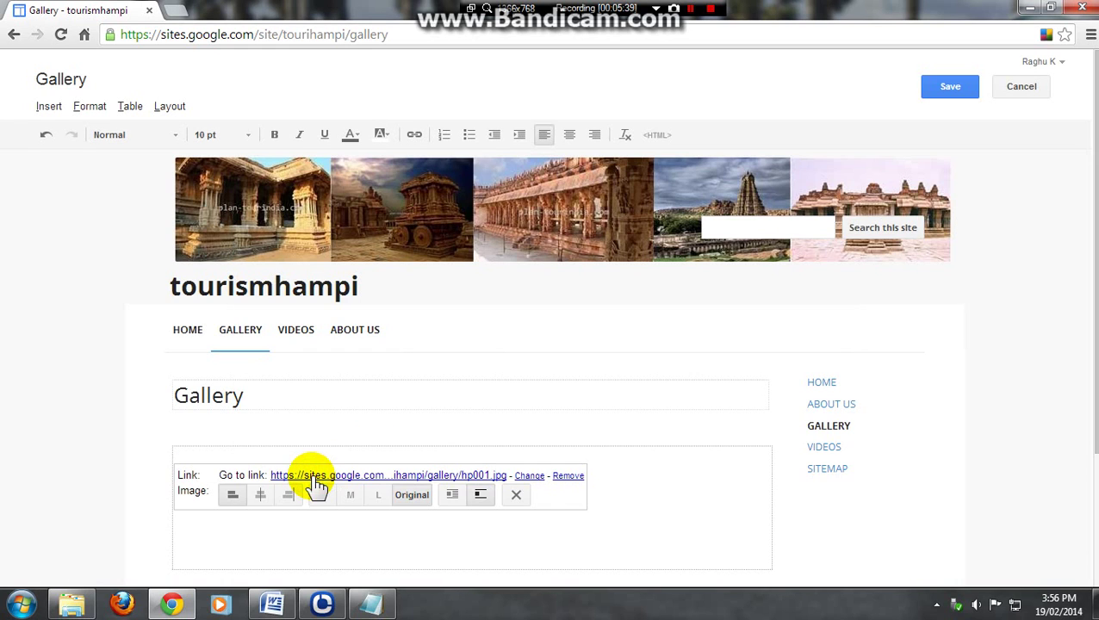
pyautogui.scroll(-2, 277, 447)
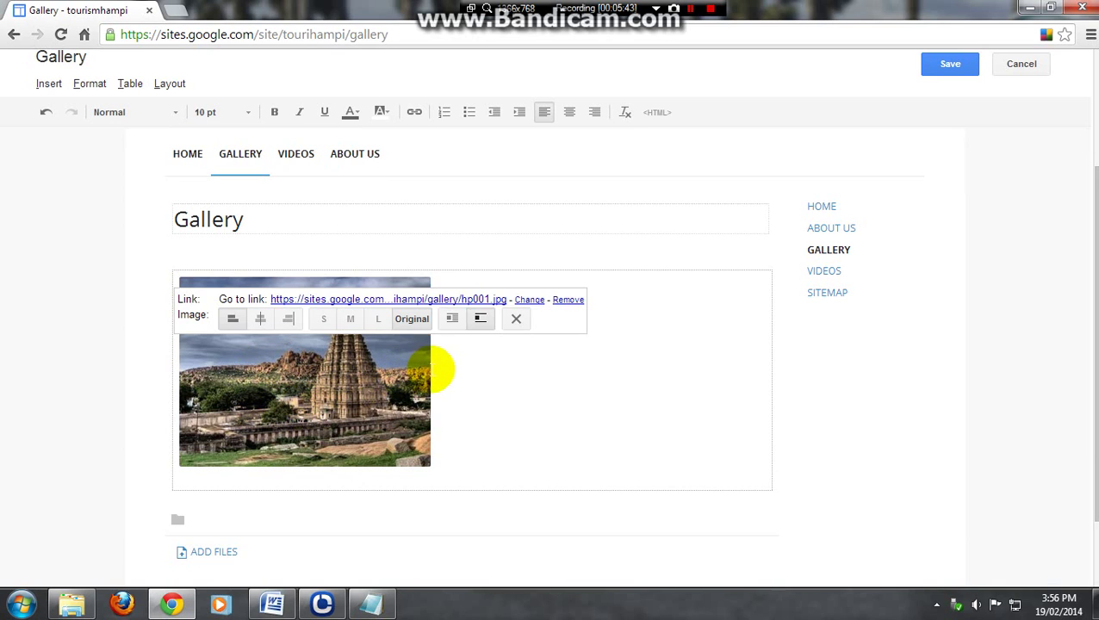
pyautogui.click(490, 379)
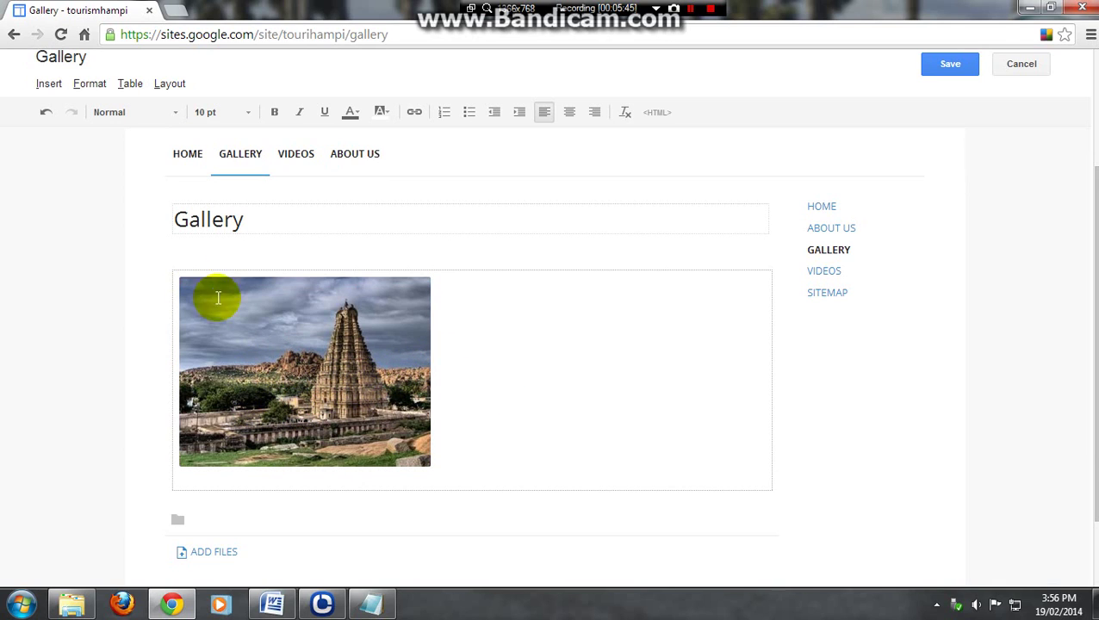
# Step: Upload and insert the hp007 photo into the Gallery page
pyautogui.click(49, 83)
pyautogui.click(90, 128)
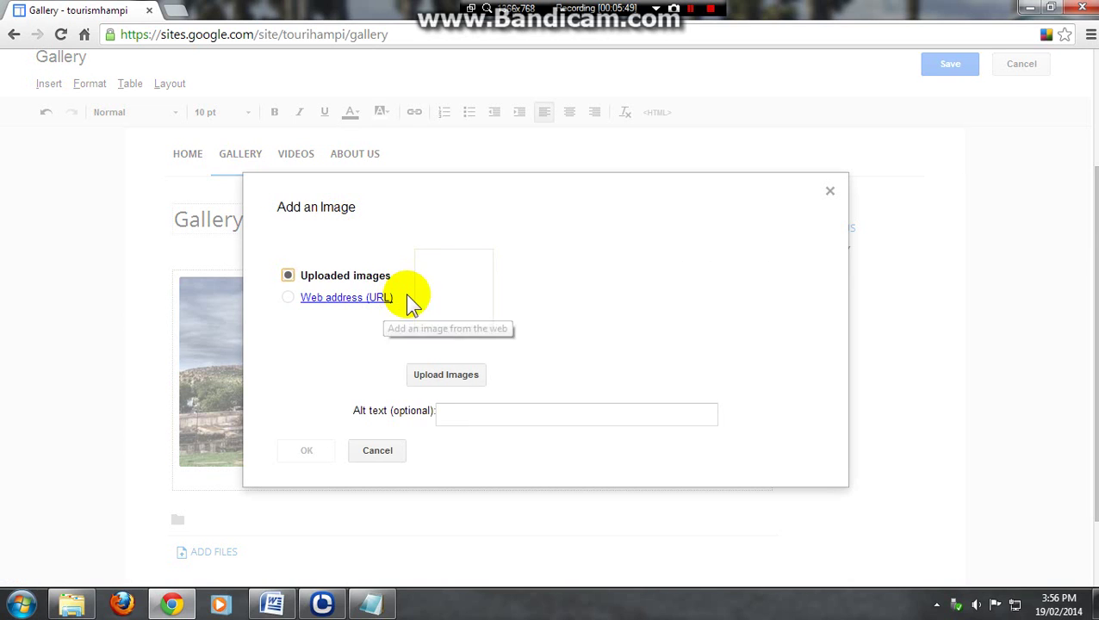
pyautogui.click(442, 374)
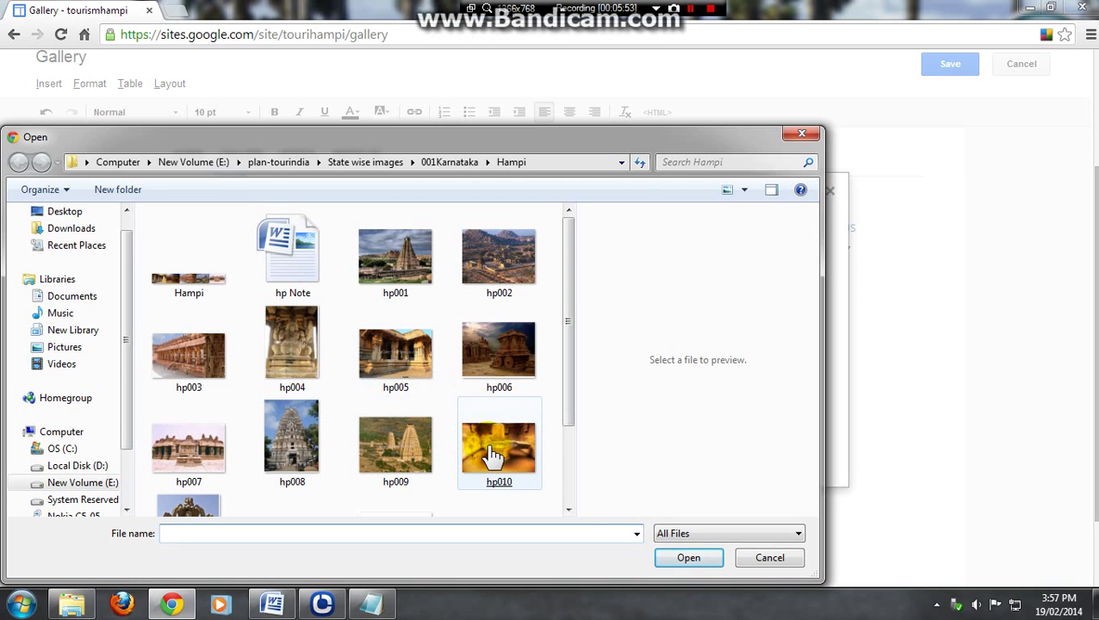
pyautogui.doubleClick(216, 446)
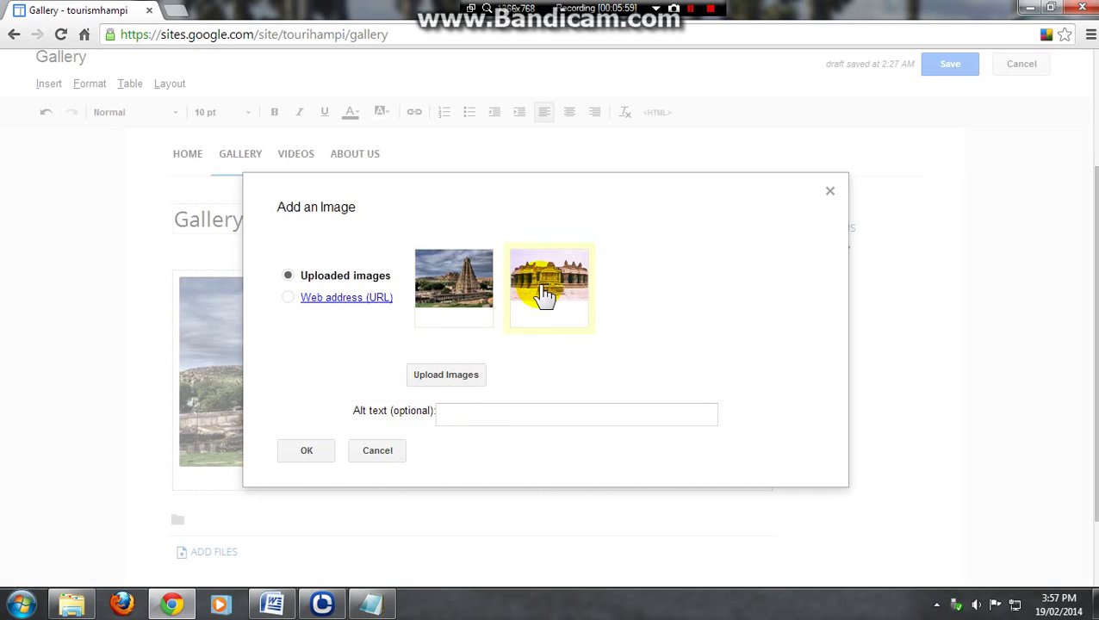
pyautogui.click(304, 451)
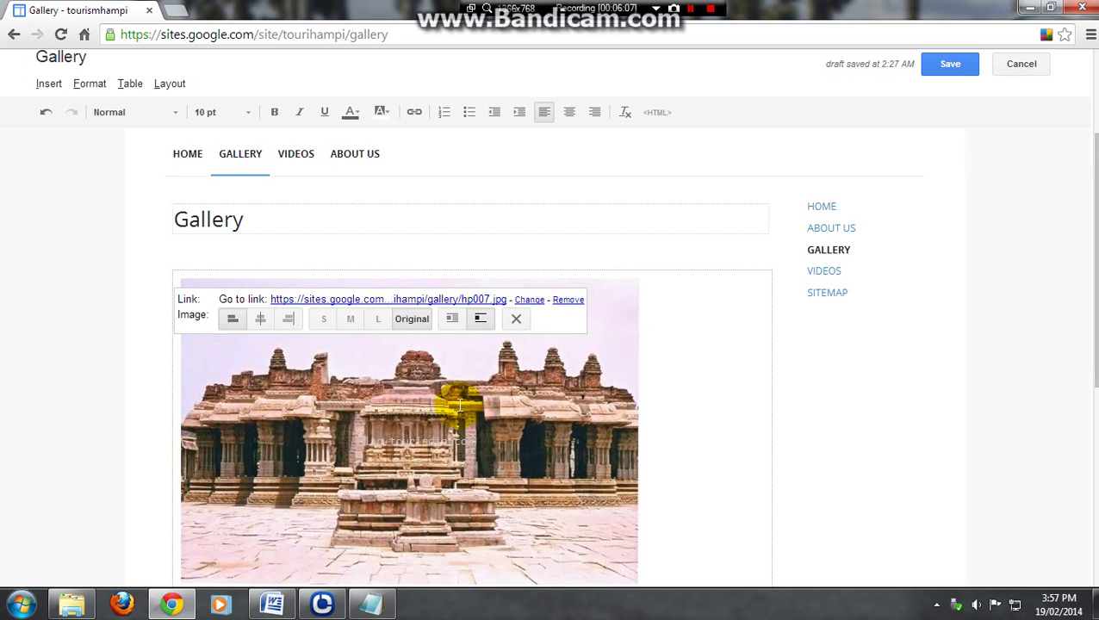
pyautogui.click(677, 405)
pyautogui.scroll(-5, 497, 400)
pyautogui.scroll(10, 492, 414)
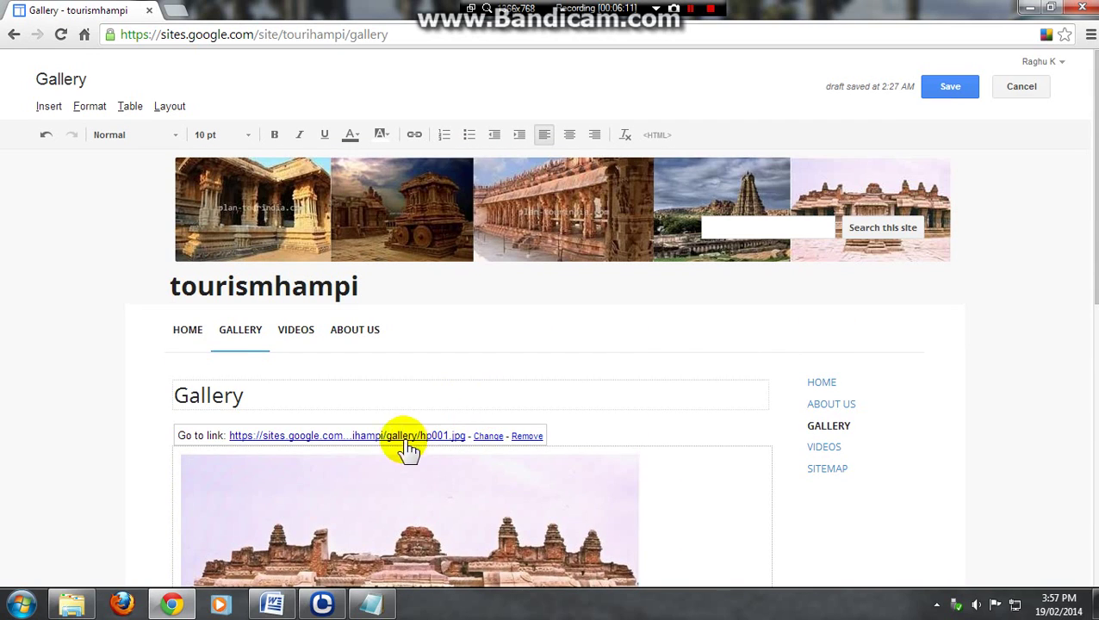
# Step: Upload and insert the hp003 photo into the Gallery page
pyautogui.click(49, 106)
pyautogui.click(90, 156)
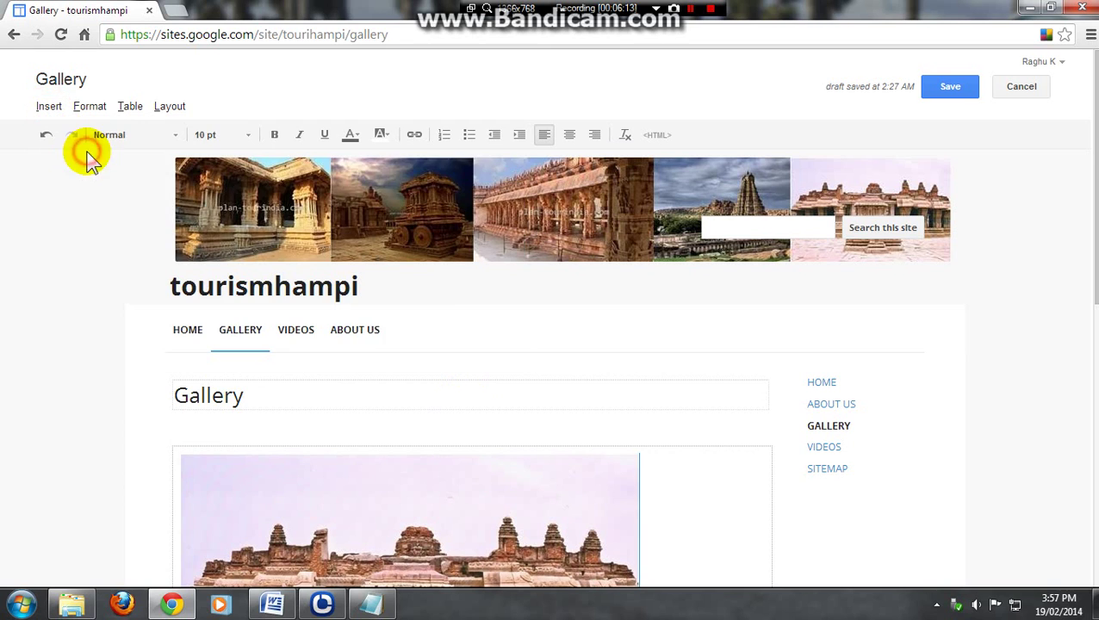
pyautogui.click(446, 373)
pyautogui.doubleClick(198, 370)
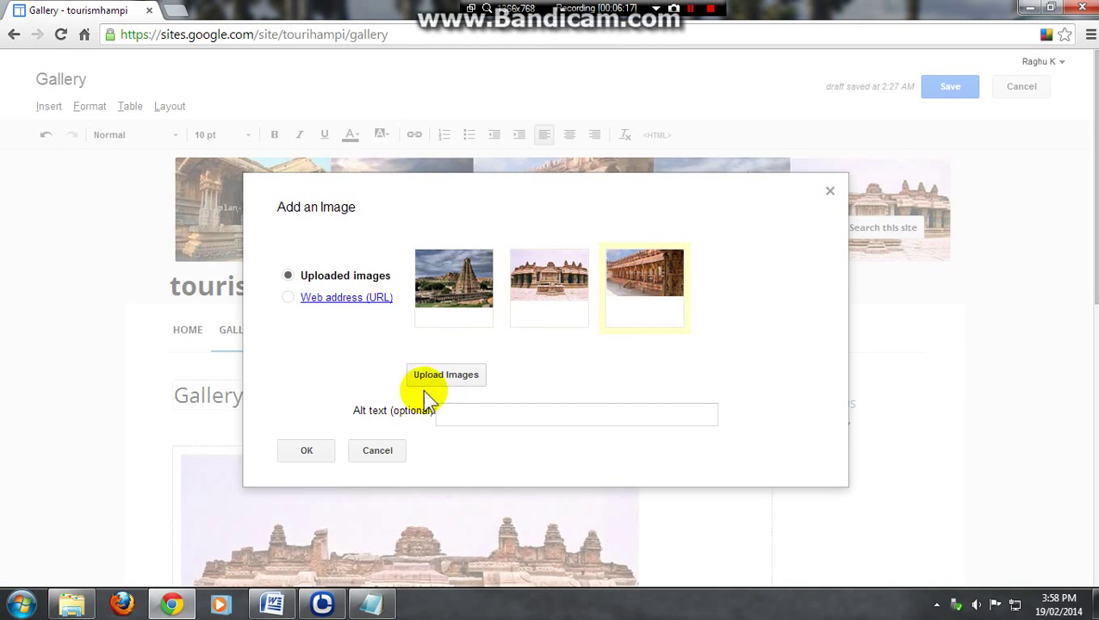
pyautogui.click(308, 451)
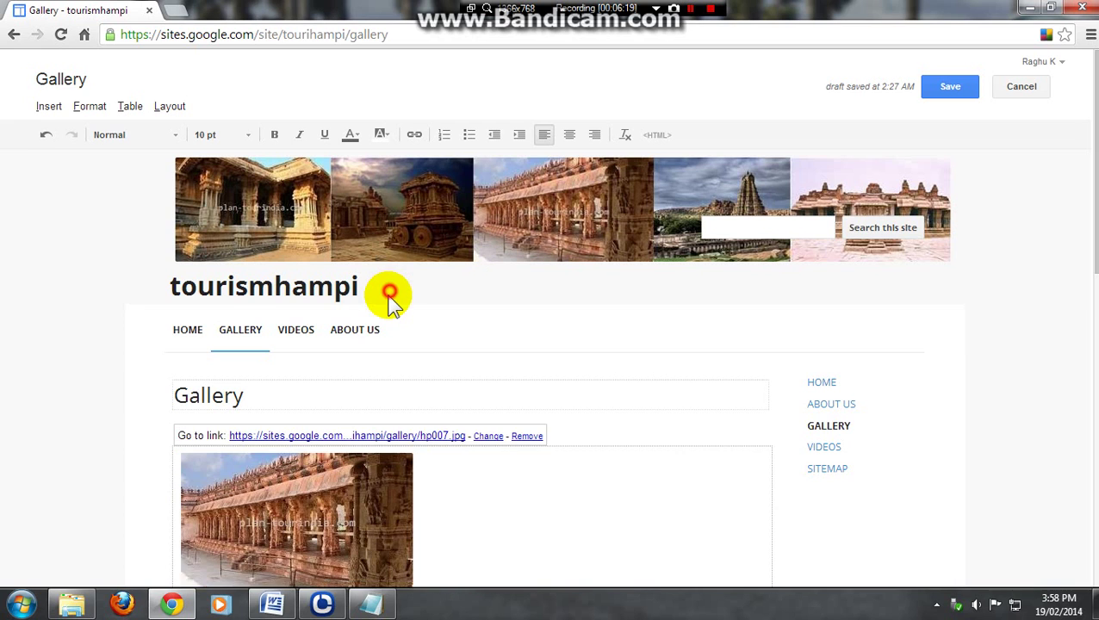
pyautogui.scroll(-10, 387, 293)
pyautogui.scroll(10, 384, 305)
# Step: Save the Gallery page with its three photos and open the Videos page for editing
pyautogui.hotkey('alt', 'Tab')
pyautogui.moveTo(256, 251); pyautogui.dragTo(849, 251)
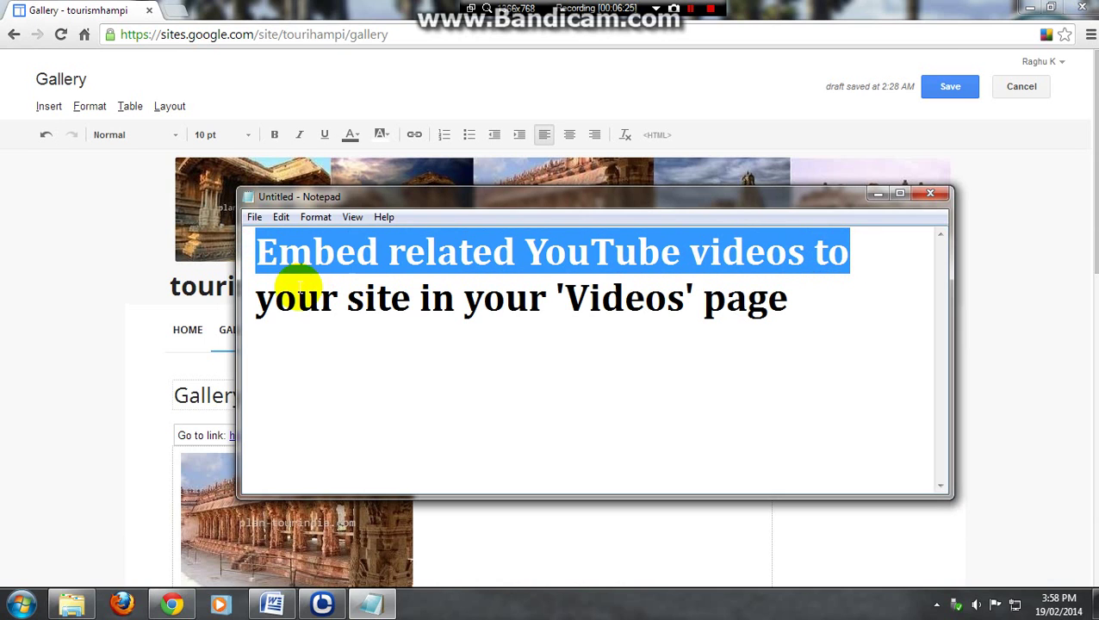
pyautogui.moveTo(259, 298); pyautogui.dragTo(800, 303)
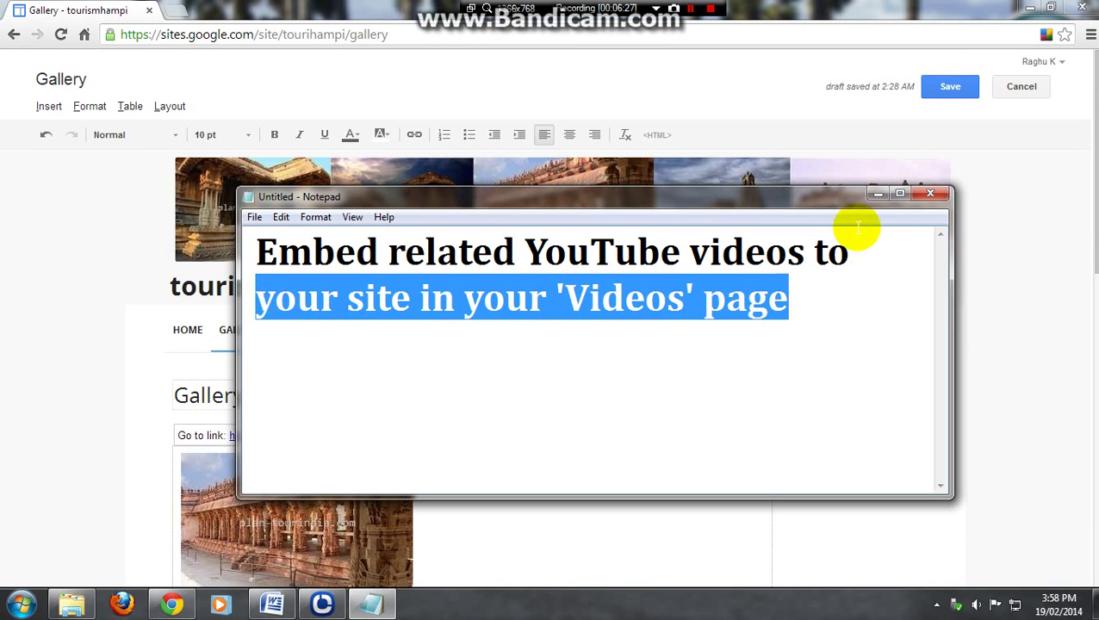
pyautogui.click(874, 196)
pyautogui.click(950, 87)
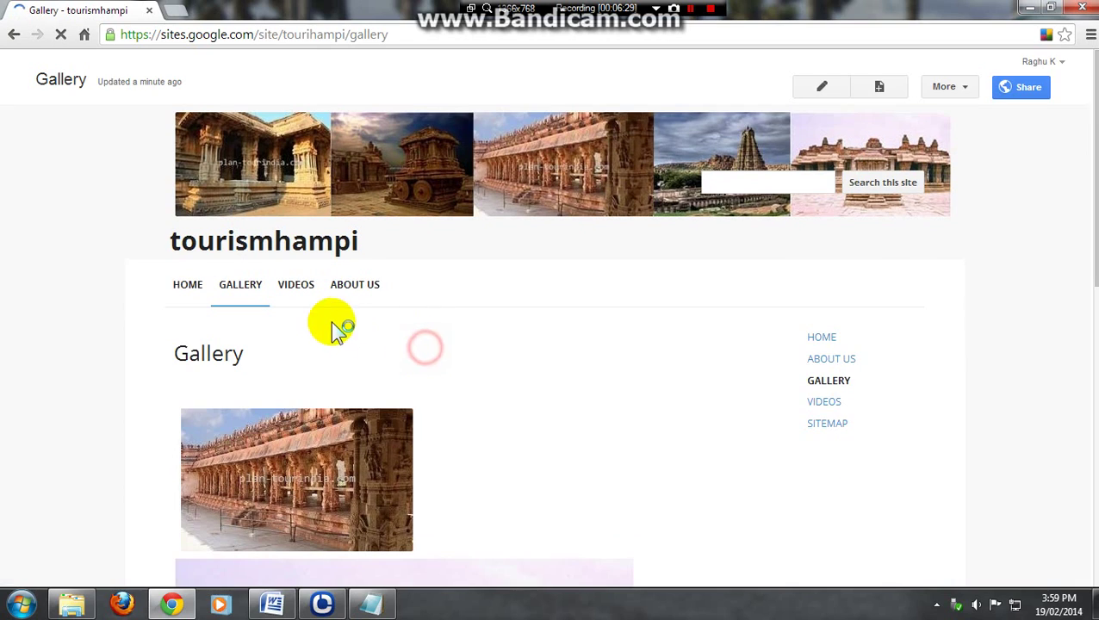
pyautogui.click(296, 285)
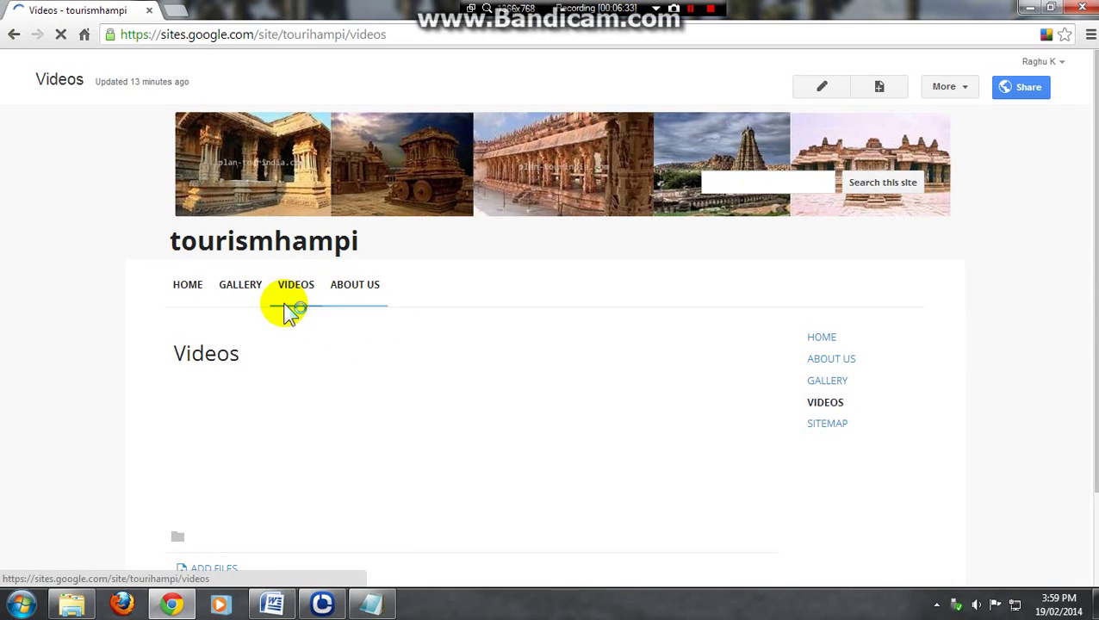
pyautogui.click(822, 87)
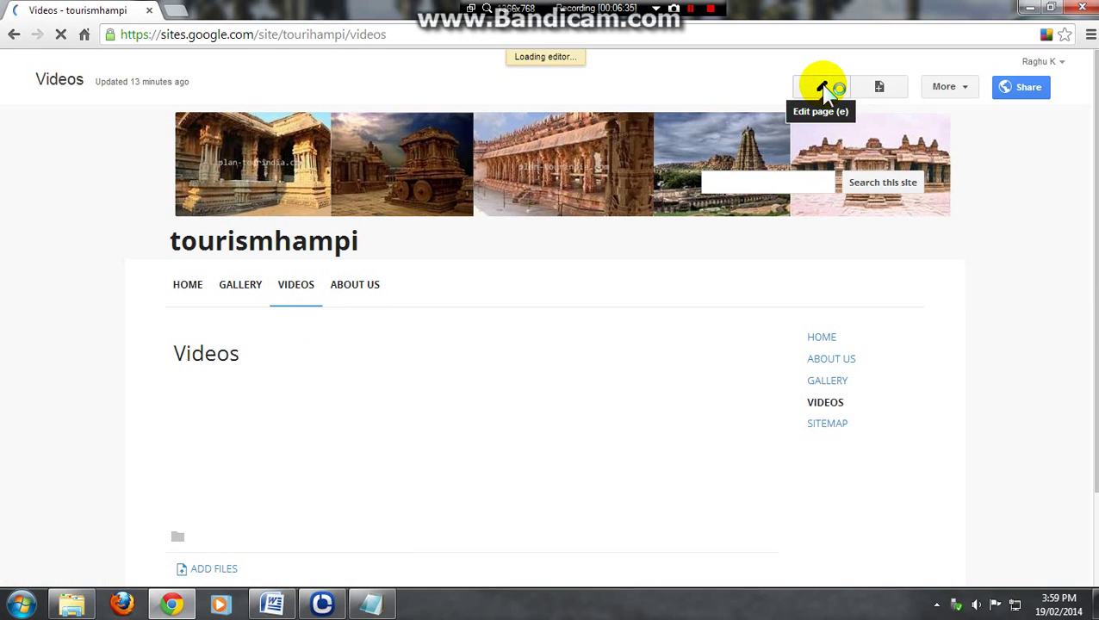
# Step: Delete the lone <br> tag from the Videos page's HTML source, then go to YouTube uploads
pyautogui.click(203, 445)
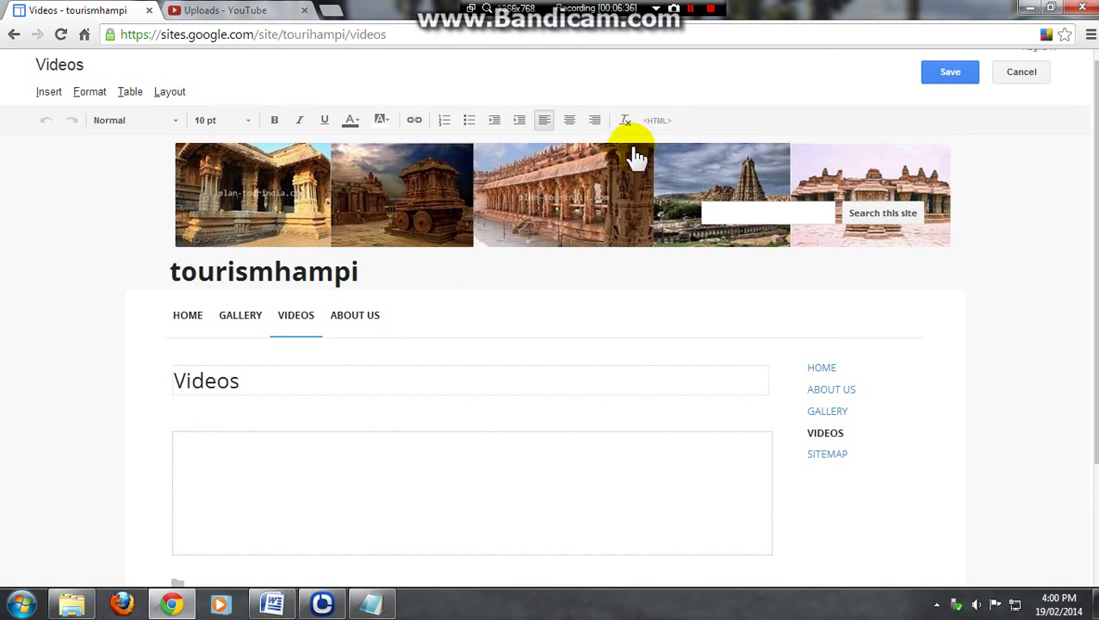
pyautogui.click(660, 123)
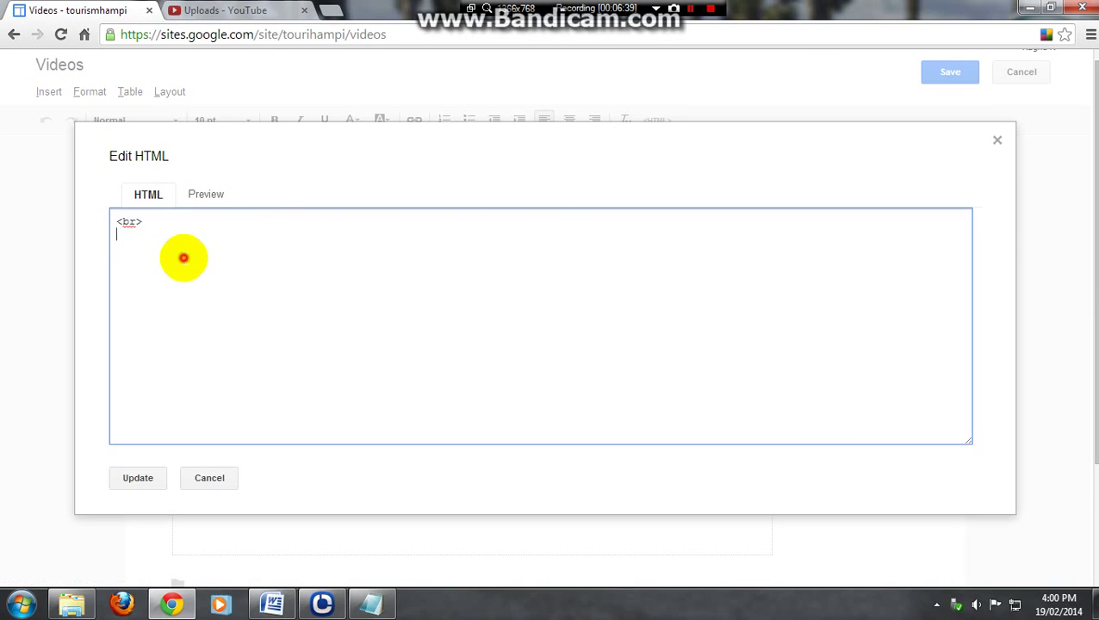
pyautogui.moveTo(159, 229); pyautogui.dragTo(64, 231)
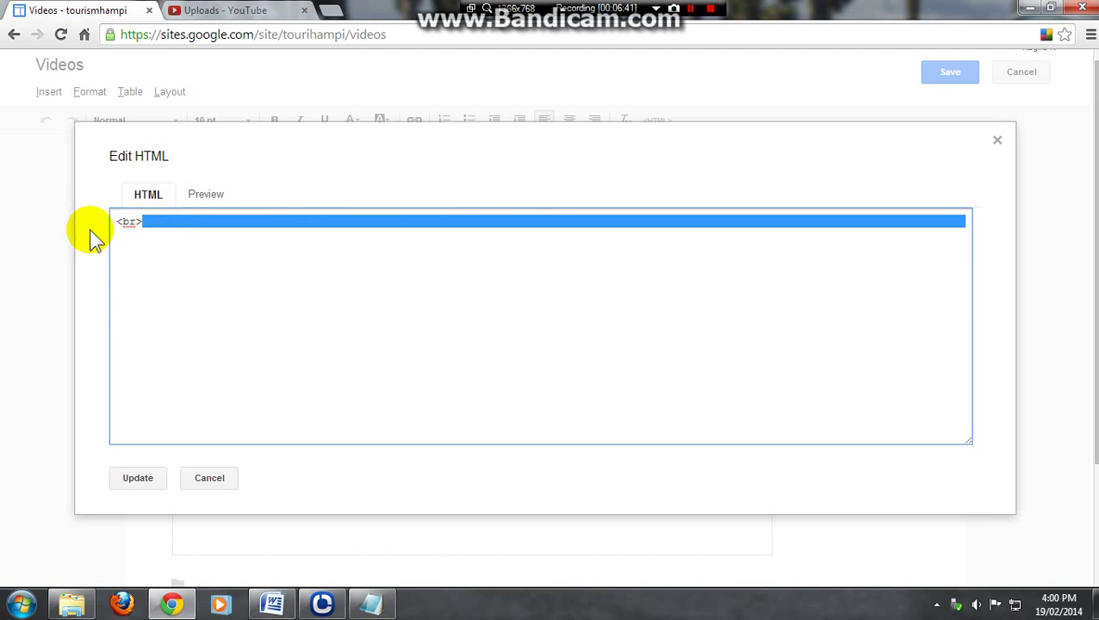
pyautogui.moveTo(147, 225); pyautogui.dragTo(66, 229)
pyautogui.press('BackSpace')
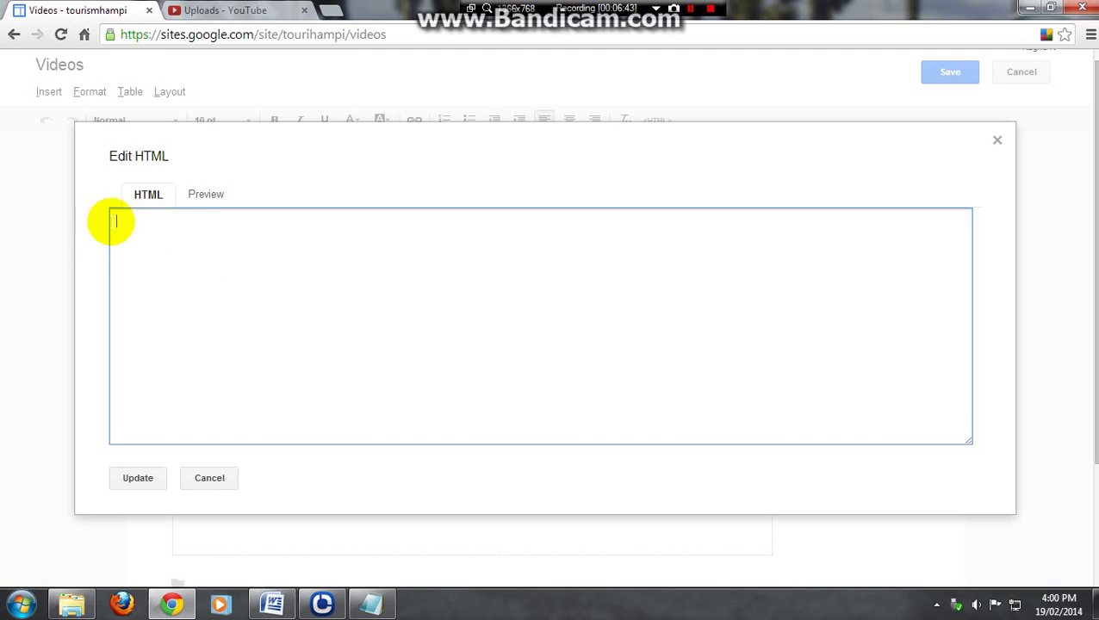
pyautogui.click(228, 11)
# Step: Open the 'Hampi- The great historical place' video and display its Share > Embed code
pyautogui.click(392, 285)
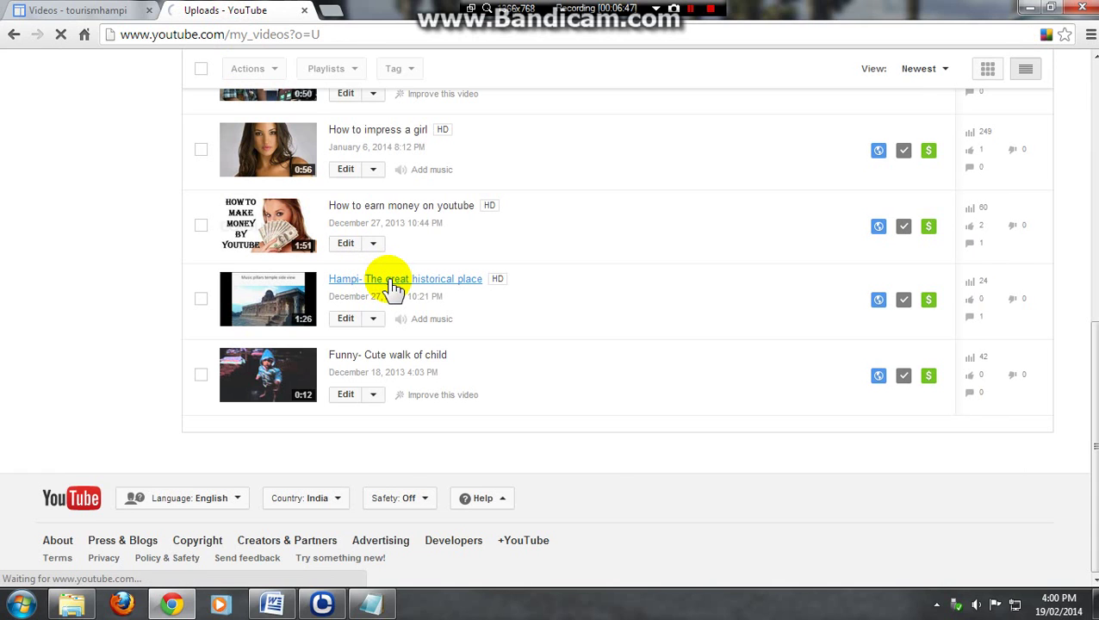
pyautogui.scroll(-4, 392, 285)
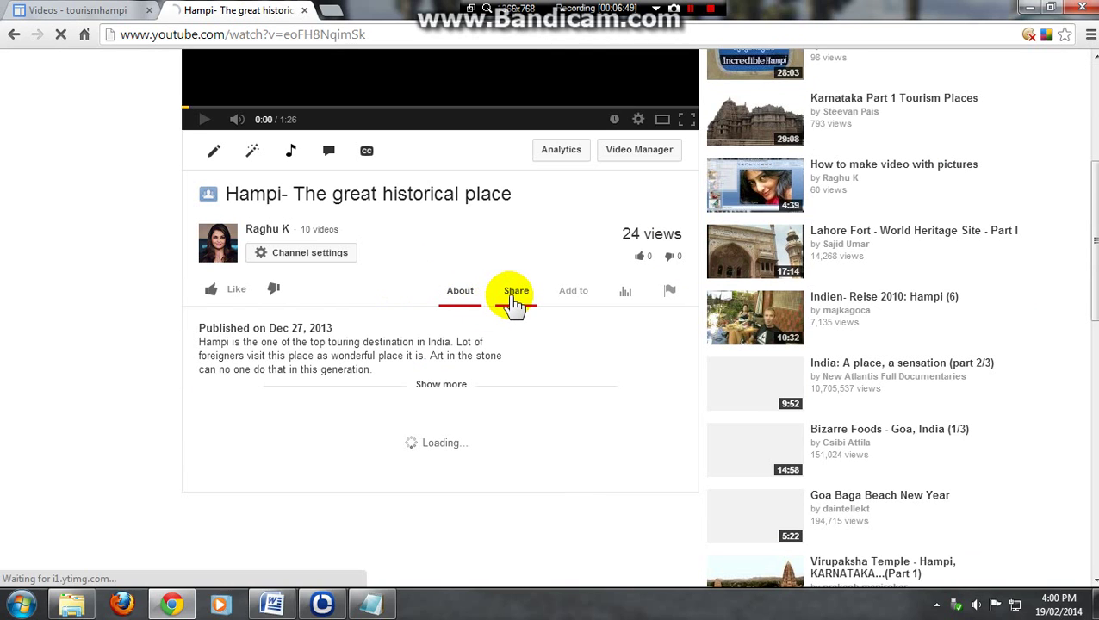
pyautogui.click(514, 302)
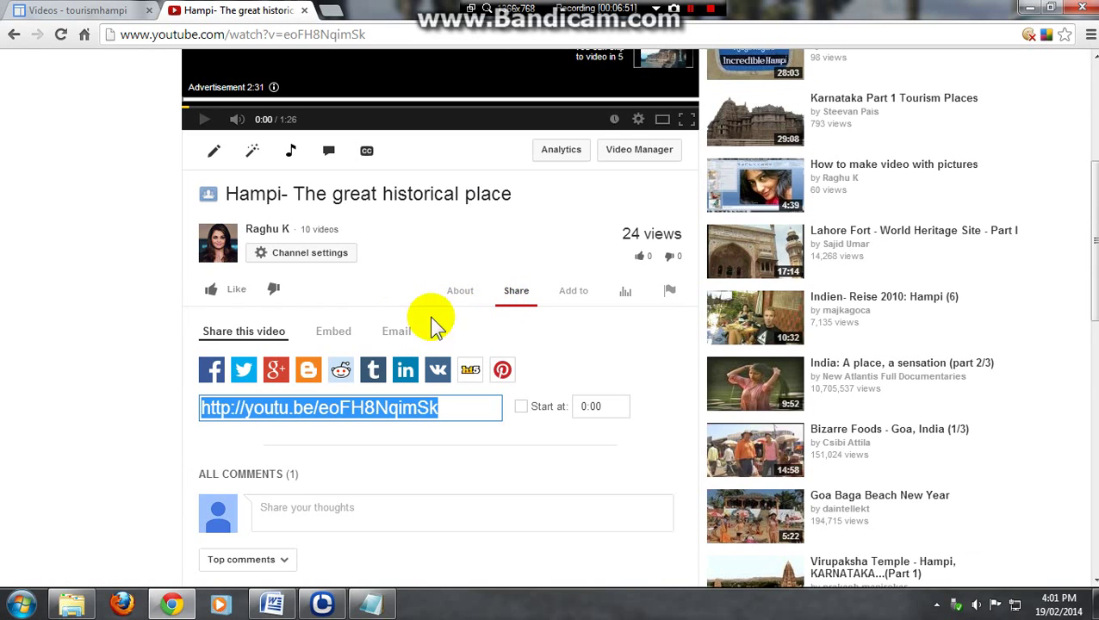
pyautogui.click(337, 334)
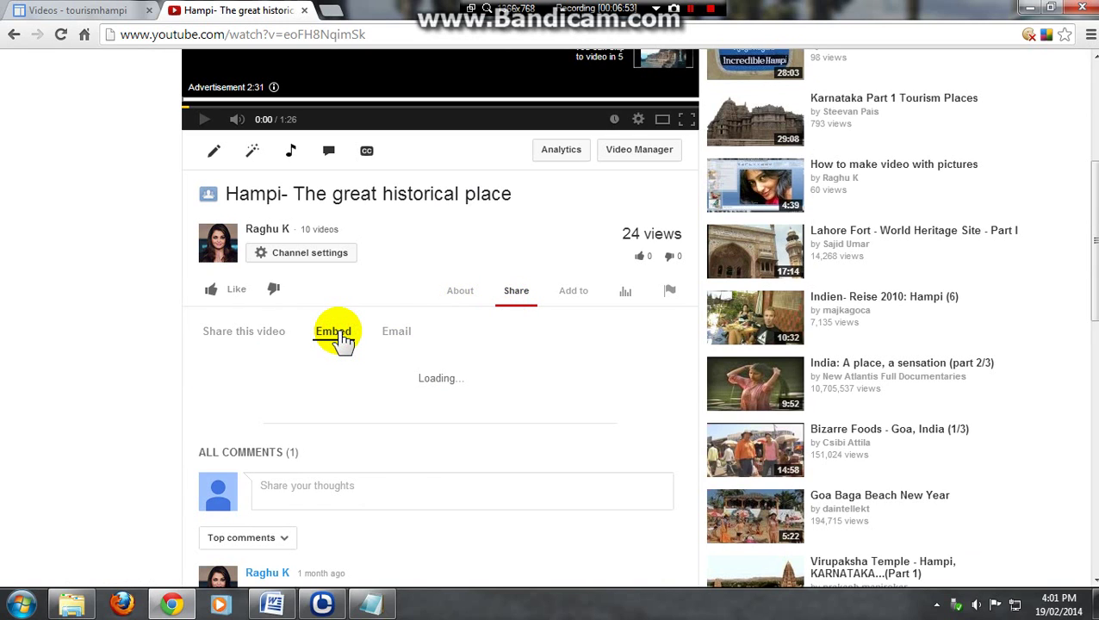
pyautogui.rightClick(310, 370)
# Step: Copy the YouTube embed code, paste it into the Videos page's HTML and apply it
pyautogui.click(371, 190)
pyautogui.click(86, 11)
pyautogui.rightClick(144, 233)
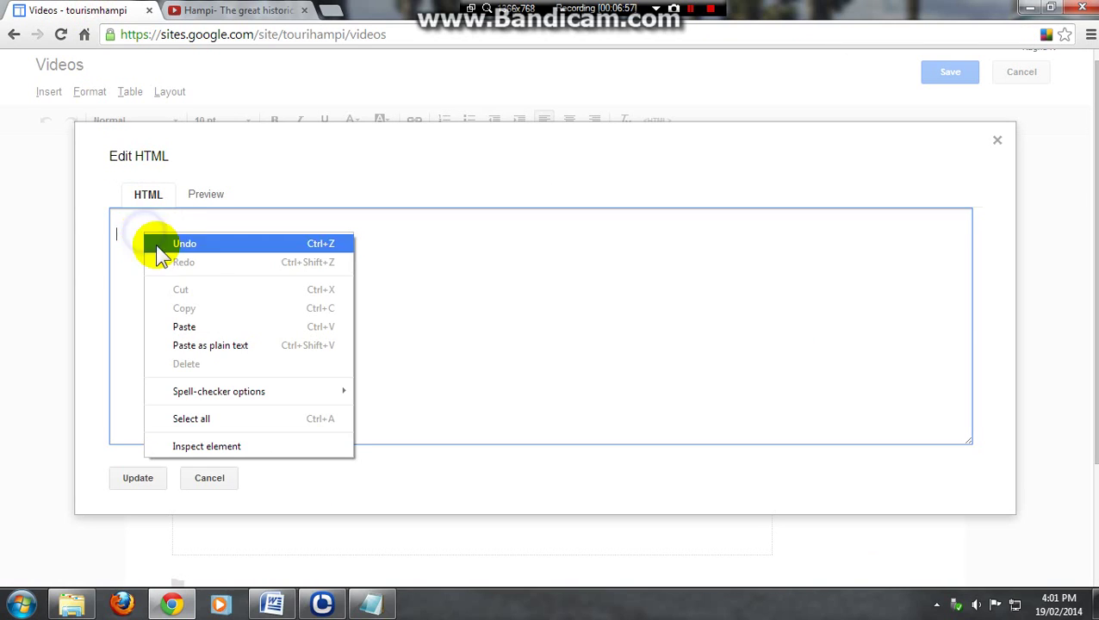
pyautogui.click(215, 326)
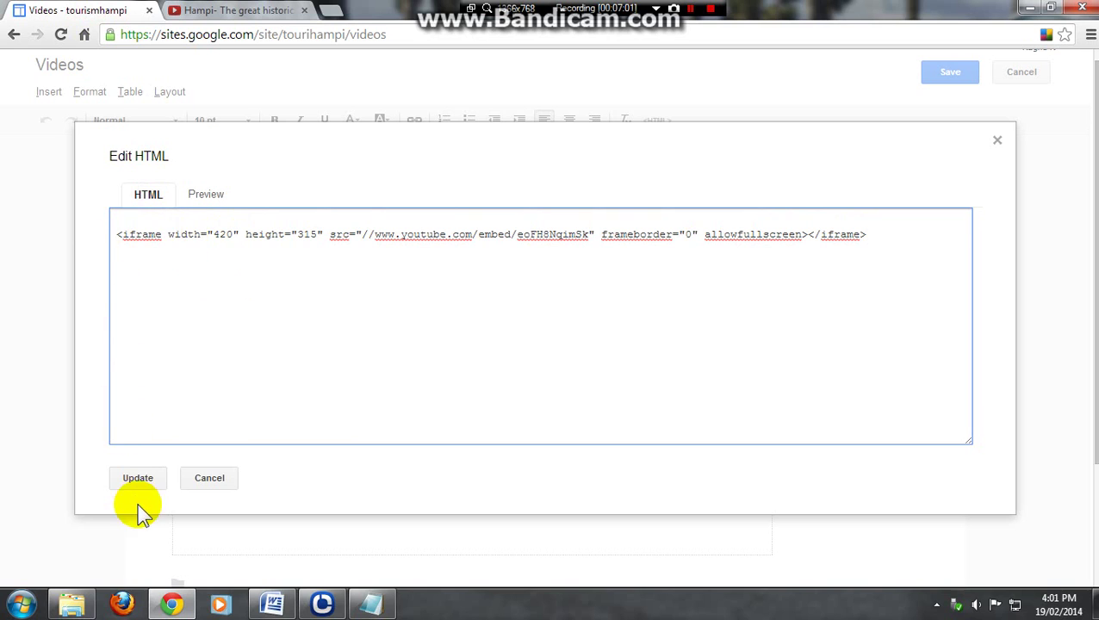
pyautogui.click(138, 480)
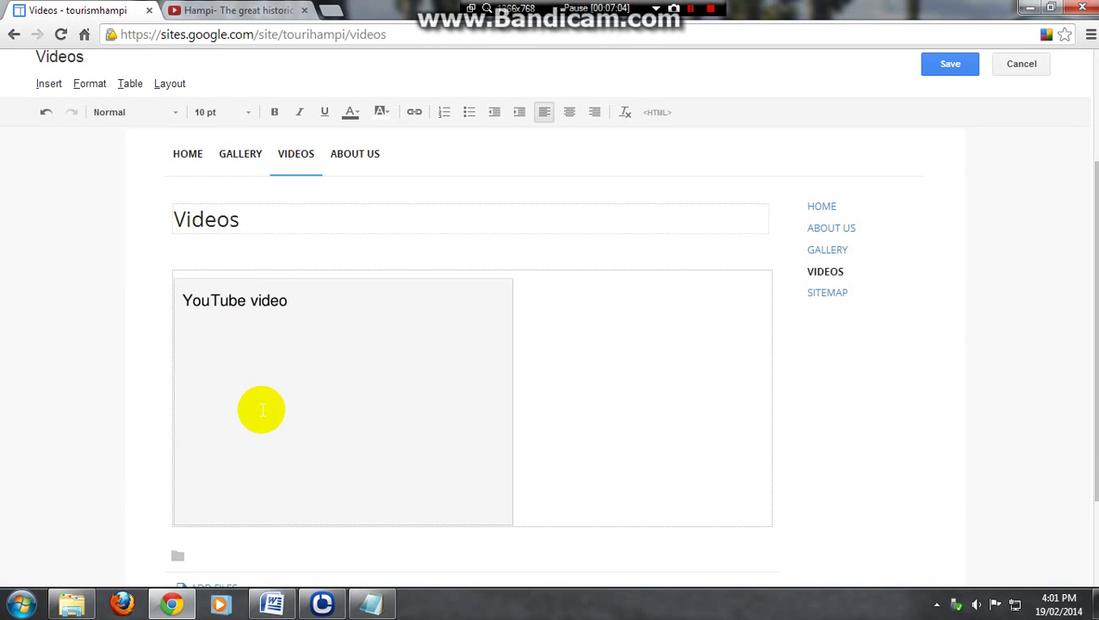
# Step: Play the embedded Hampi video on the Videos page to confirm it works
pyautogui.hotkey('alt', 'Tab')
pyautogui.moveTo(254, 255); pyautogui.dragTo(918, 254)
pyautogui.moveTo(259, 287); pyautogui.dragTo(289, 295)
pyautogui.click(876, 195)
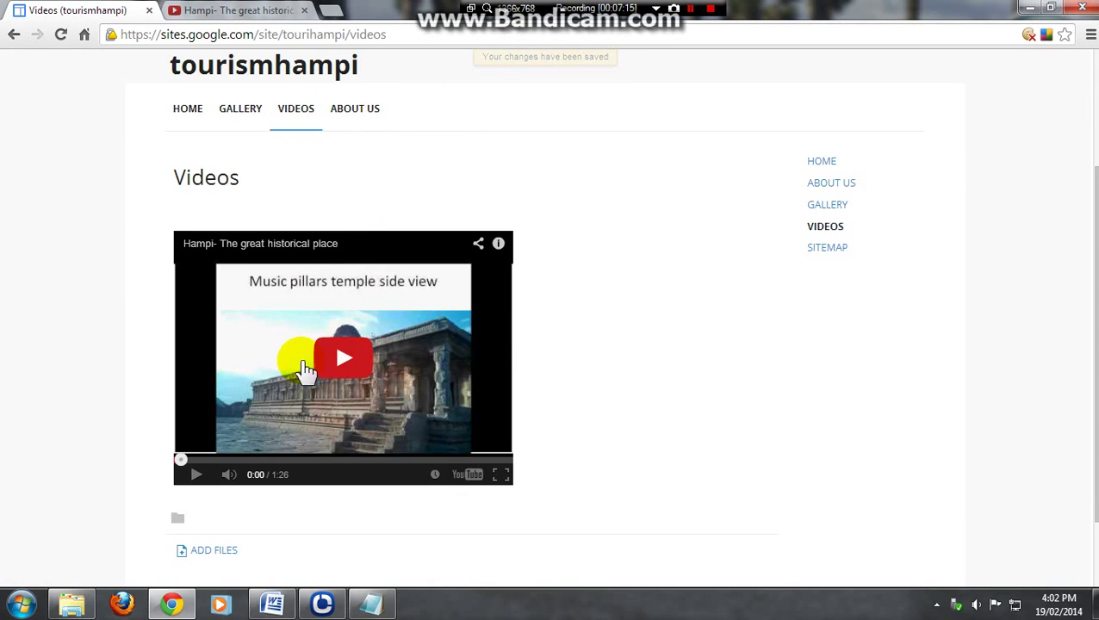
pyautogui.click(346, 362)
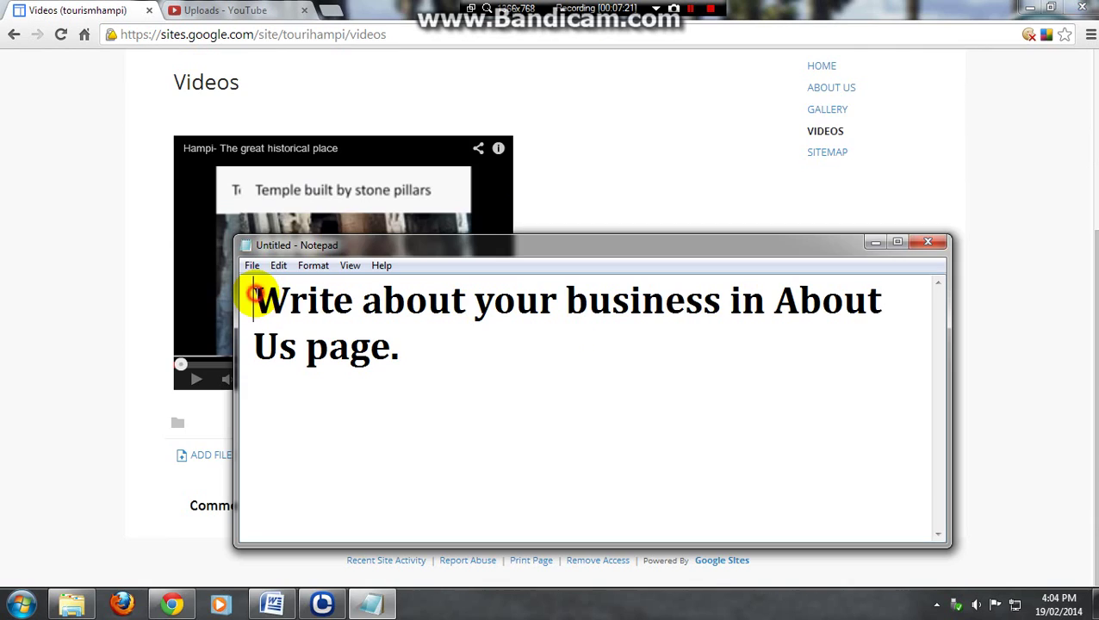
# Step: Select the About Us introduction text in the notes and go to the About Us page
pyautogui.moveTo(255, 300); pyautogui.dragTo(870, 304)
pyautogui.moveTo(257, 346); pyautogui.dragTo(466, 345)
pyautogui.hotkey('alt', 'Tab')
pyautogui.click(360, 285)
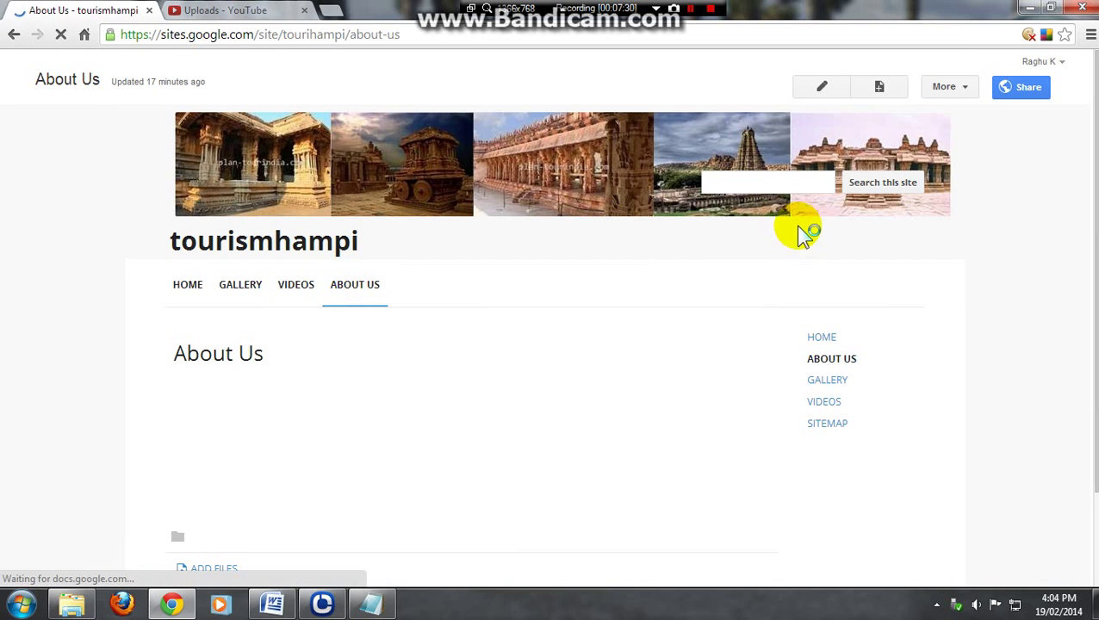
# Step: Paste the four-paragraph engineers introduction into the About Us page and save with Ctrl+S
pyautogui.click(823, 94)
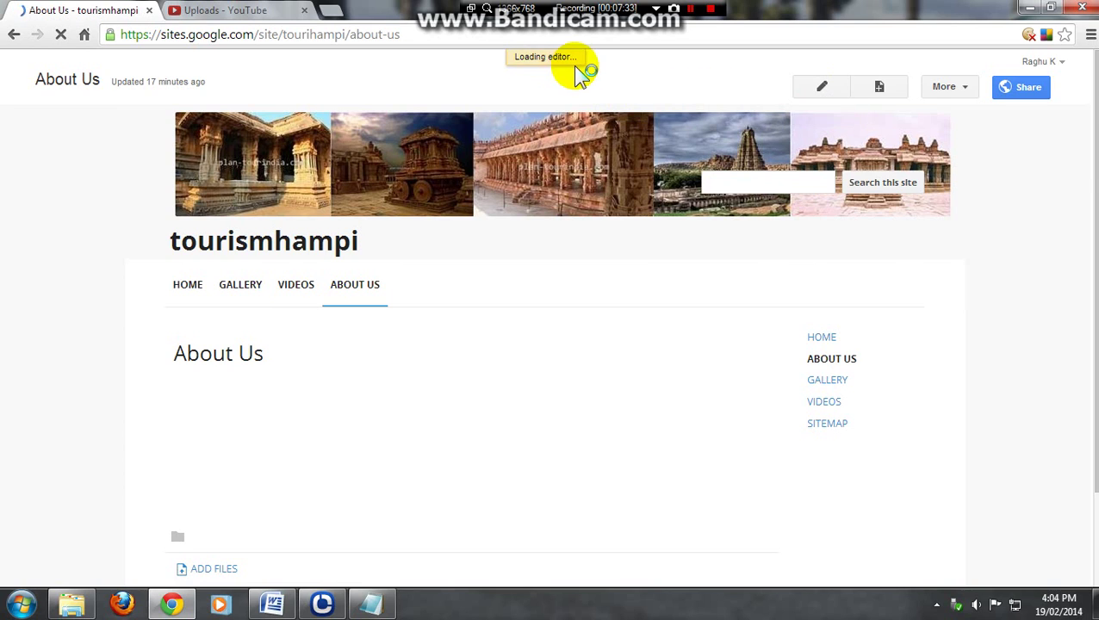
pyautogui.rightClick(202, 295)
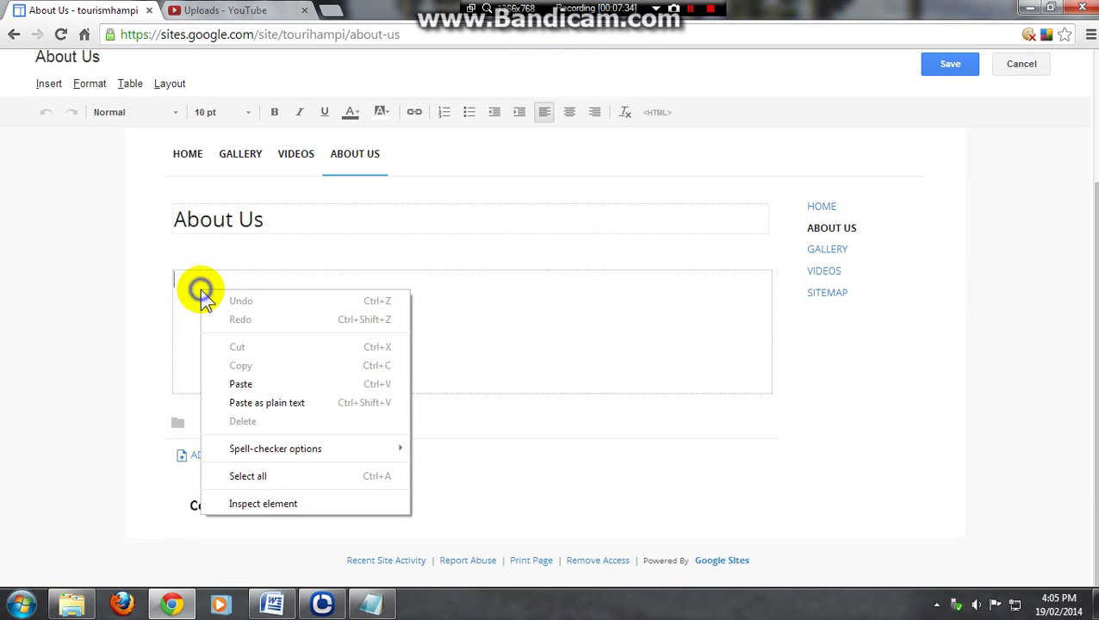
pyautogui.click(250, 384)
pyautogui.moveTo(176, 295); pyautogui.dragTo(181, 317)
pyautogui.scroll(-2, 338, 392)
pyautogui.click(366, 379)
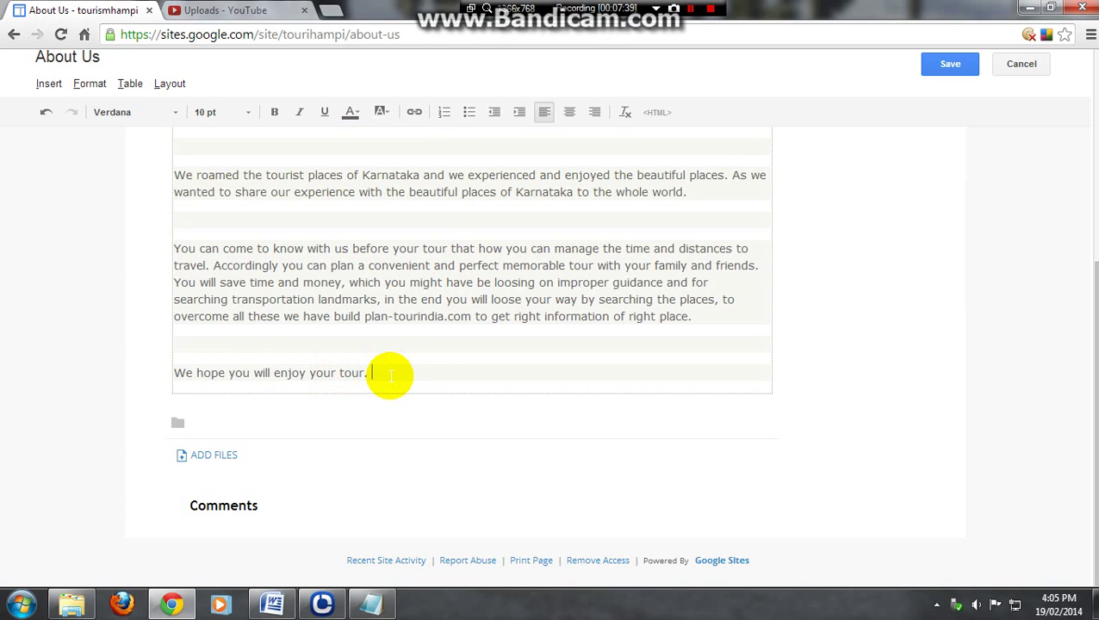
pyautogui.hotkey('ctrl', 's')
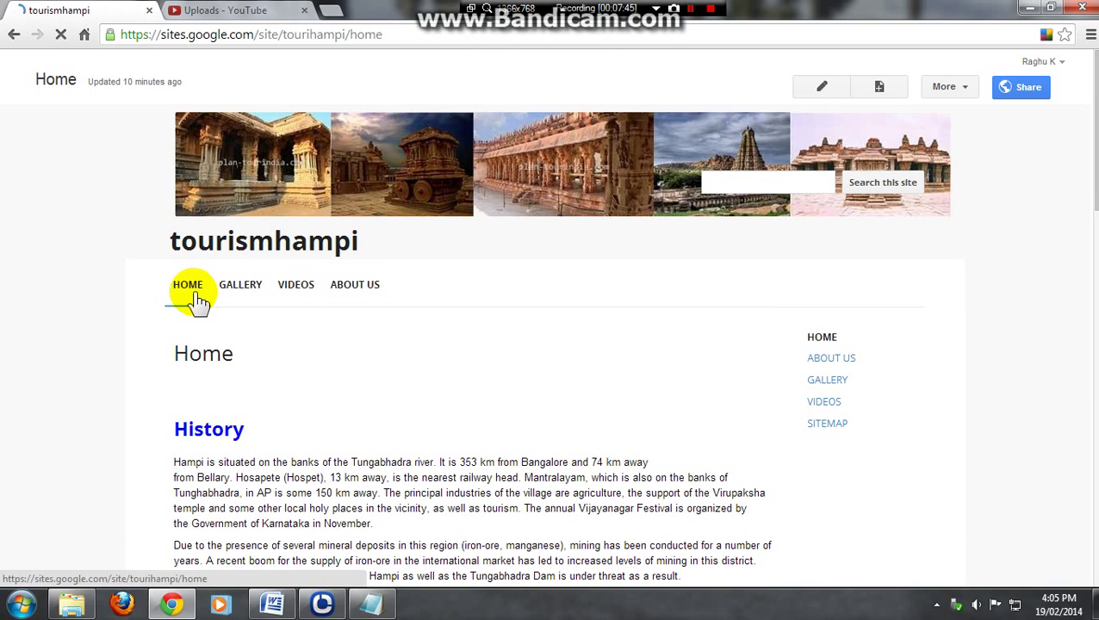
# Step: Highlight the first two Notepad note lines, then open the tourismhampi sharing settings
pyautogui.hotkey('alt', 'Tab')
pyautogui.moveTo(256, 300); pyautogui.dragTo(915, 304)
pyautogui.moveTo(253, 346); pyautogui.dragTo(631, 347)
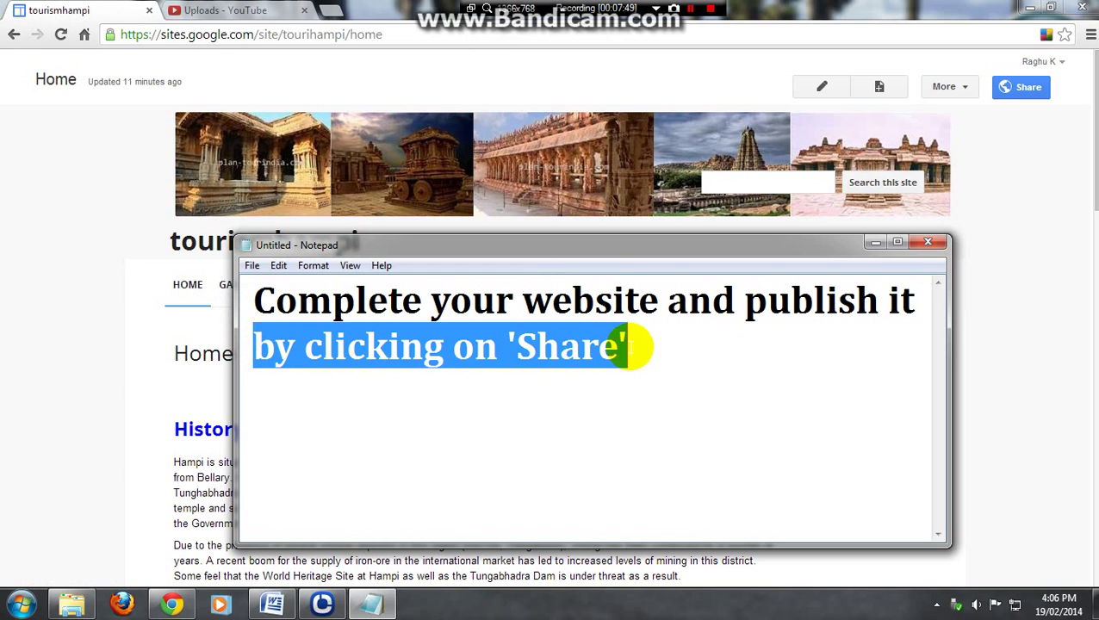
pyautogui.click(870, 243)
pyautogui.click(1024, 89)
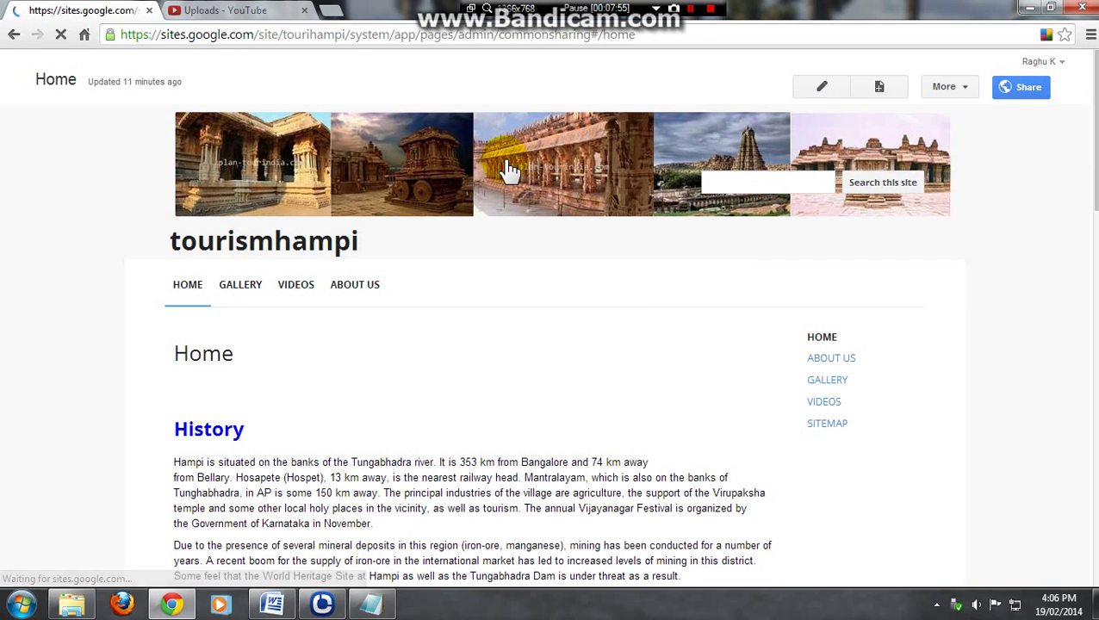
# Step: Highlight the Notepad notes on sharing the link via Google+, Twitter and Gmail, and testing it
pyautogui.hotkey('alt', 'Tab')
pyautogui.click(210, 325)
pyautogui.moveTo(210, 325); pyautogui.dragTo(790, 326)
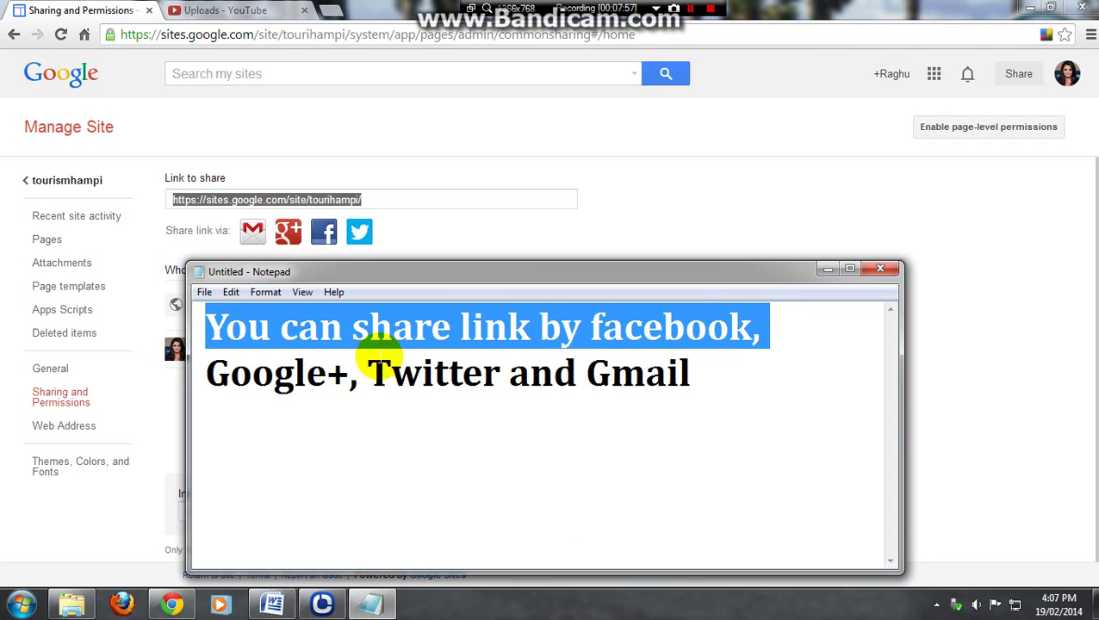
pyautogui.moveTo(206, 372); pyautogui.dragTo(693, 372)
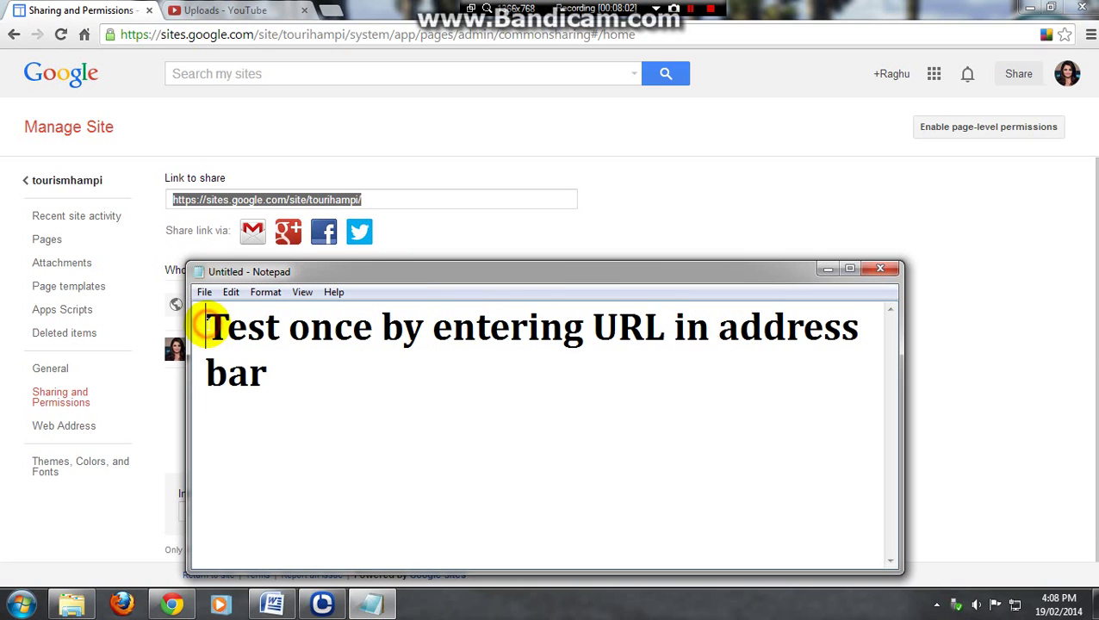
pyautogui.moveTo(209, 326); pyautogui.dragTo(839, 326)
pyautogui.moveTo(211, 370); pyautogui.dragTo(336, 374)
pyautogui.click(825, 270)
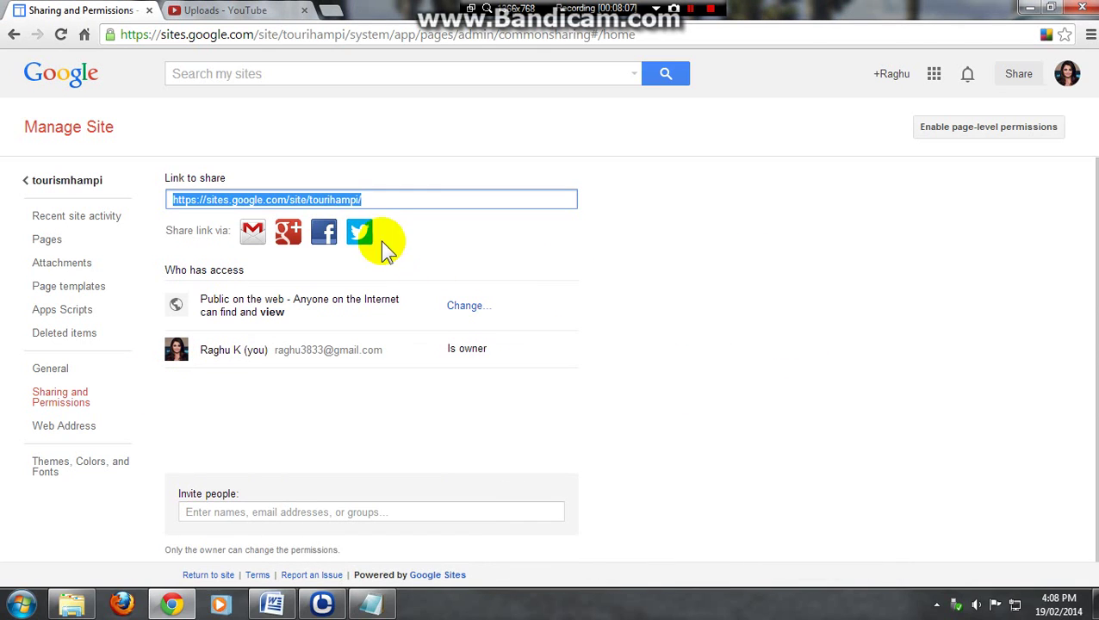
pyautogui.rightClick(314, 202)
pyautogui.click(376, 281)
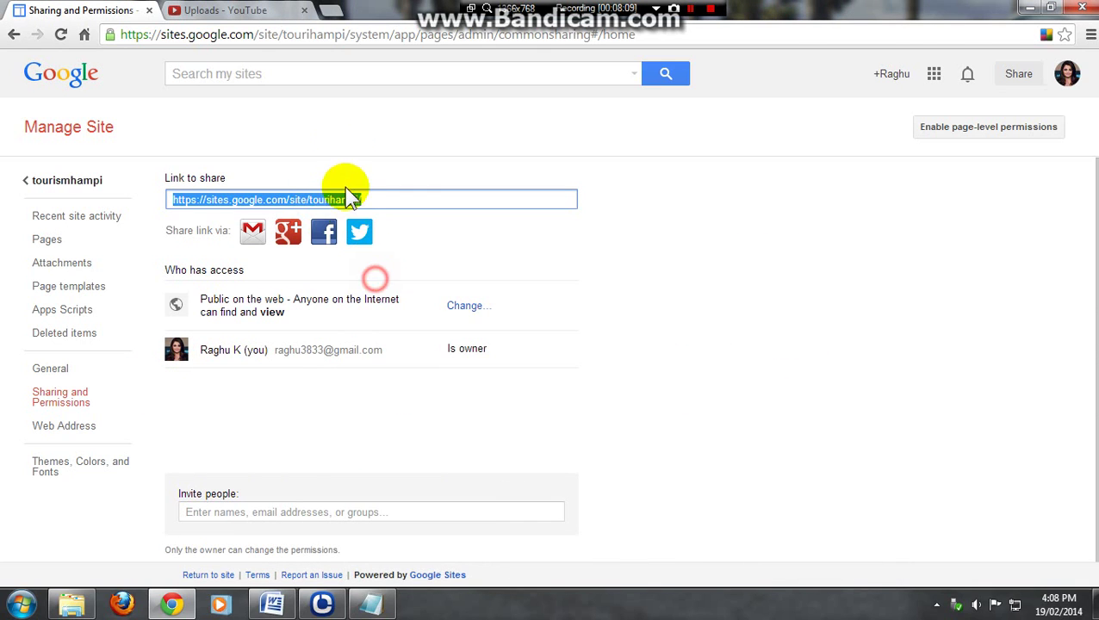
# Step: Load the published tourismhampi site in a new tab from the copied link
pyautogui.click(330, 16)
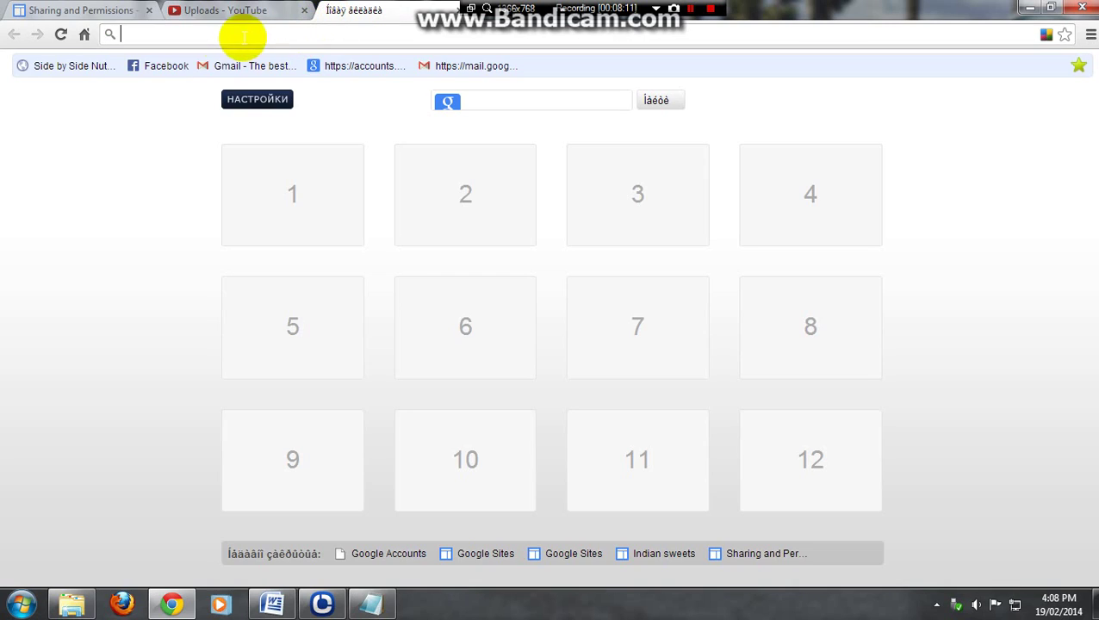
pyautogui.rightClick(159, 33)
pyautogui.click(193, 110)
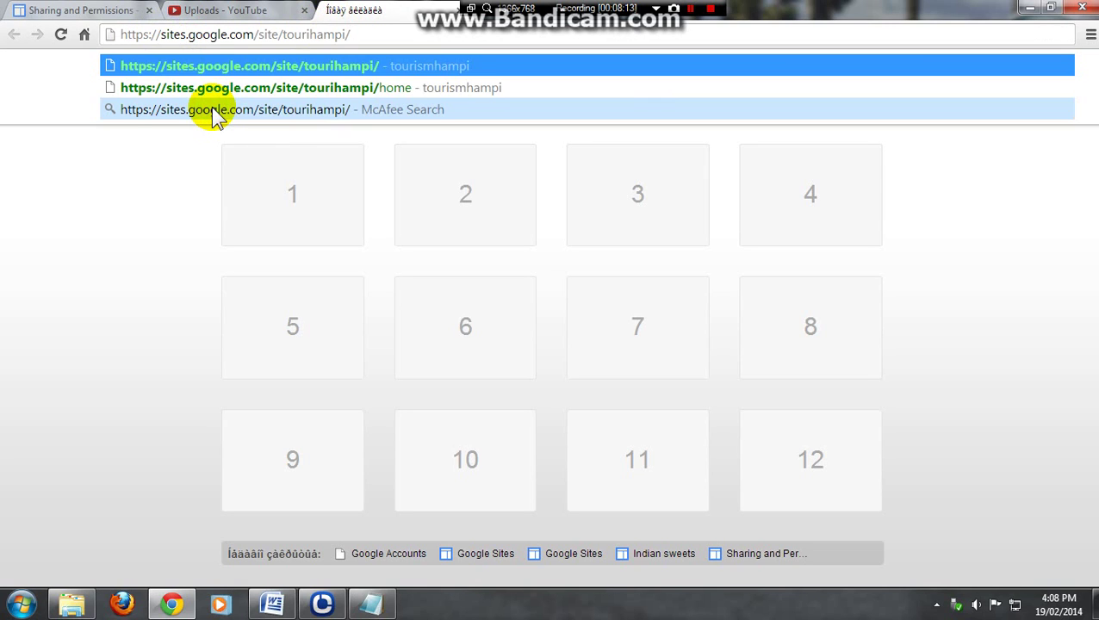
pyautogui.press('Return')
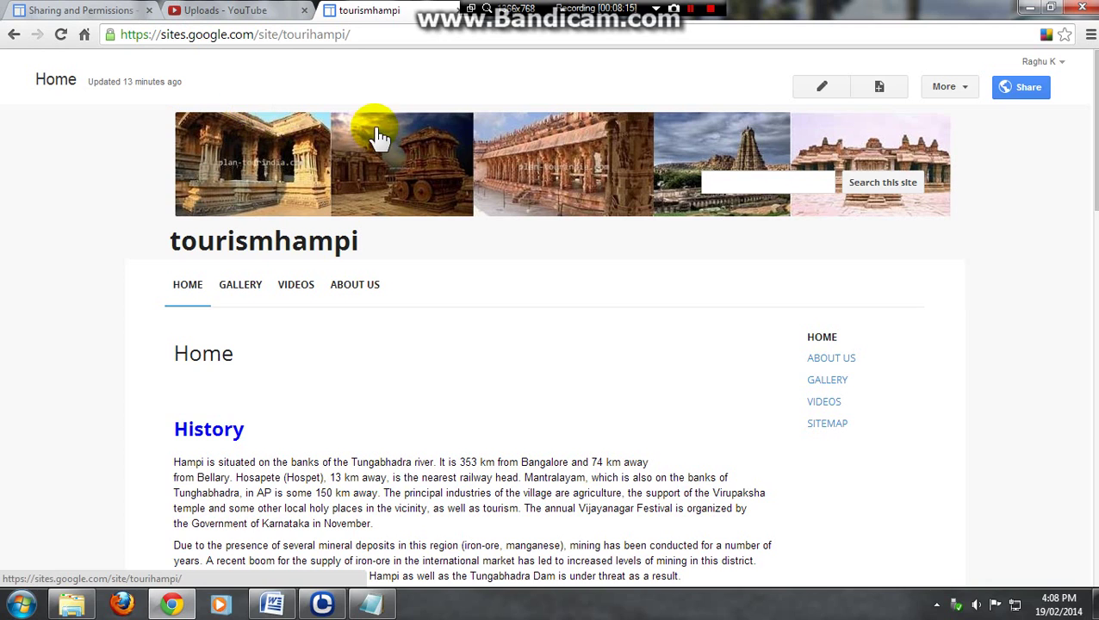
pyautogui.scroll(-3, 489, 180)
pyautogui.scroll(-10, 489, 185)
pyautogui.scroll(12, 491, 184)
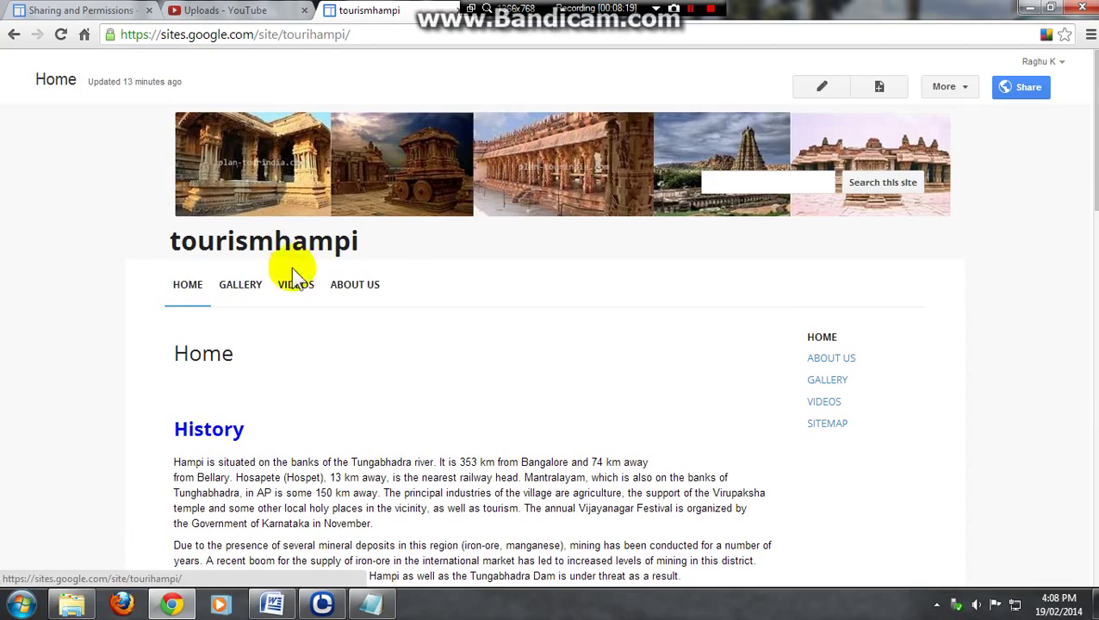
# Step: Browse the site's Gallery page
pyautogui.click(247, 285)
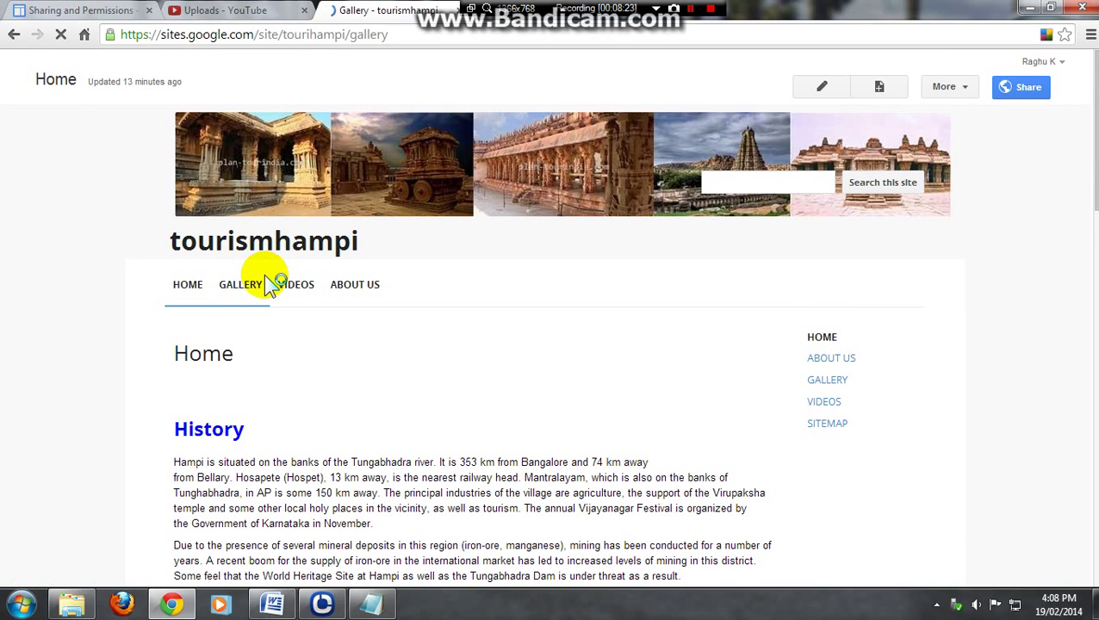
pyautogui.scroll(-4, 313, 370)
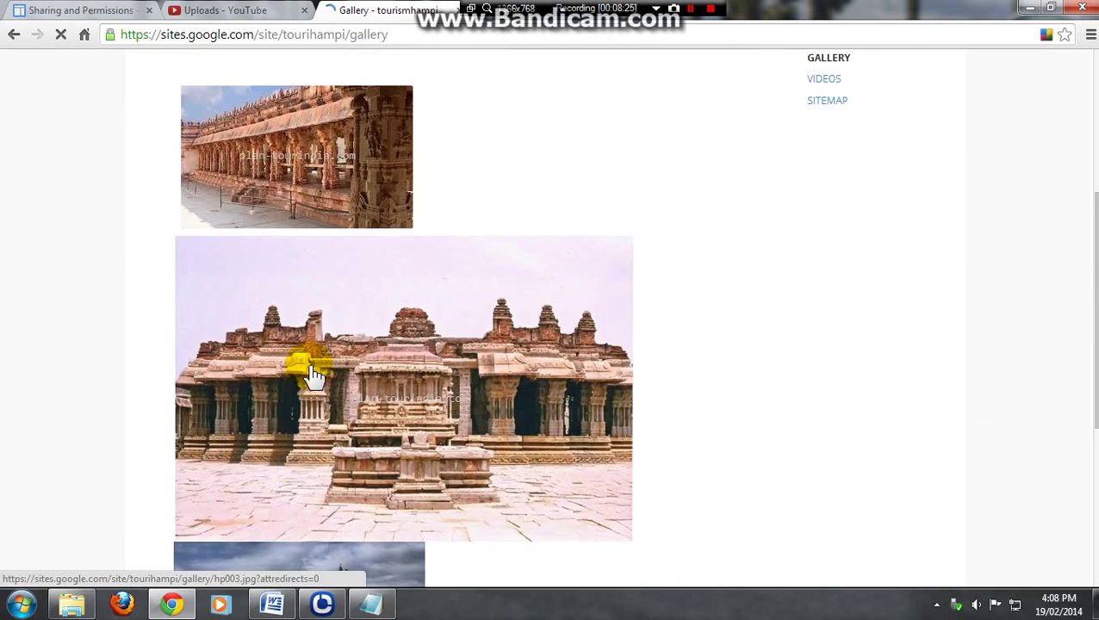
pyautogui.scroll(-4, 314, 370)
pyautogui.scroll(8, 314, 370)
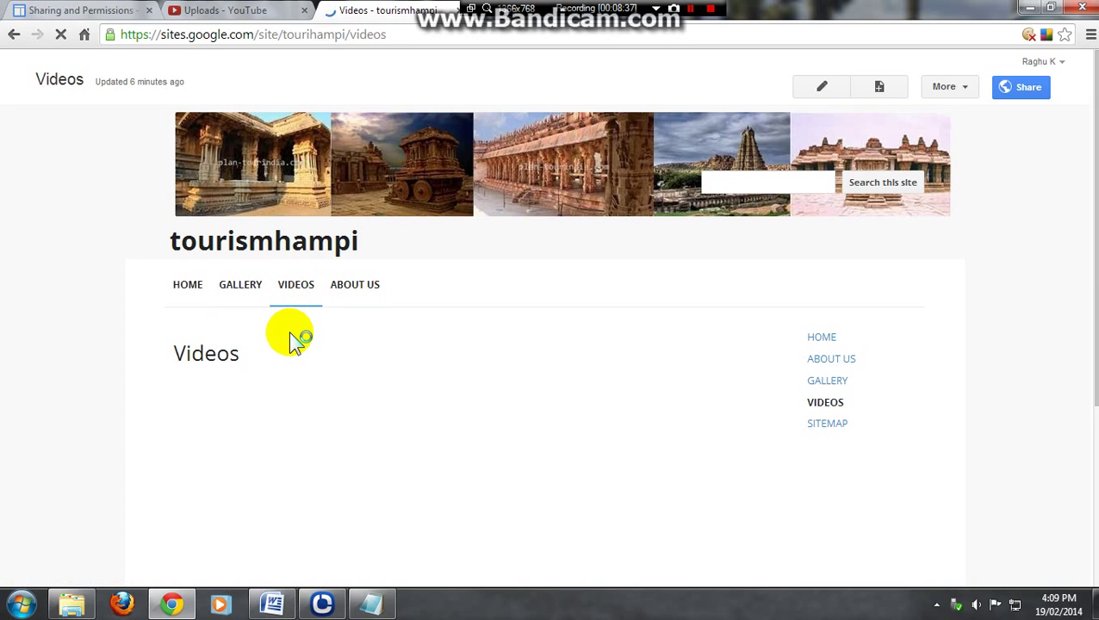
pyautogui.scroll(-2, 293, 340)
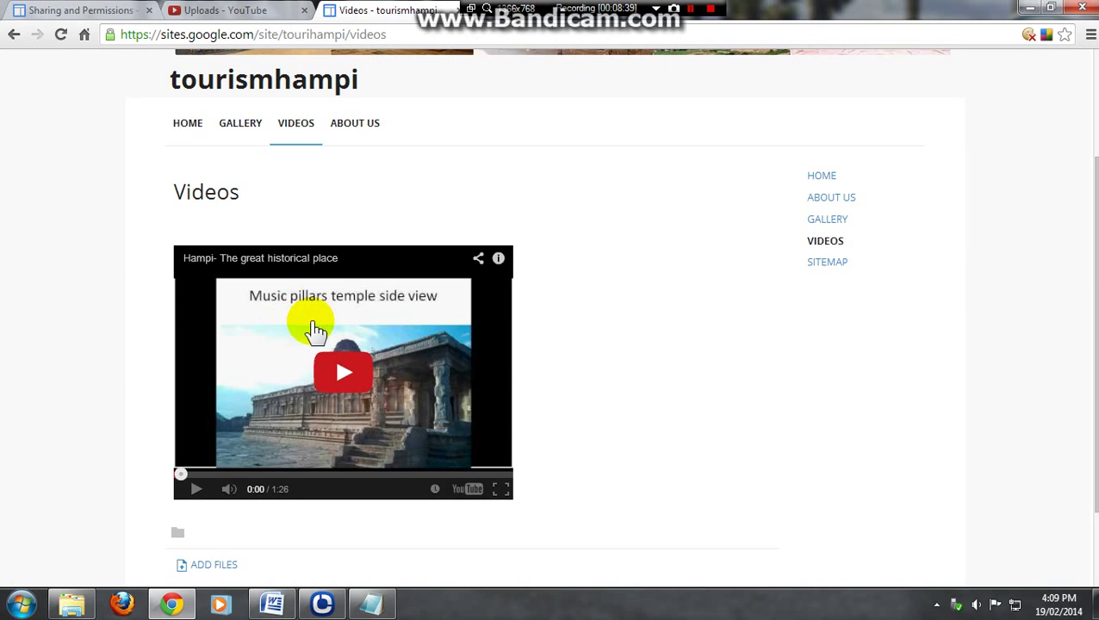
pyautogui.scroll(2, 357, 151)
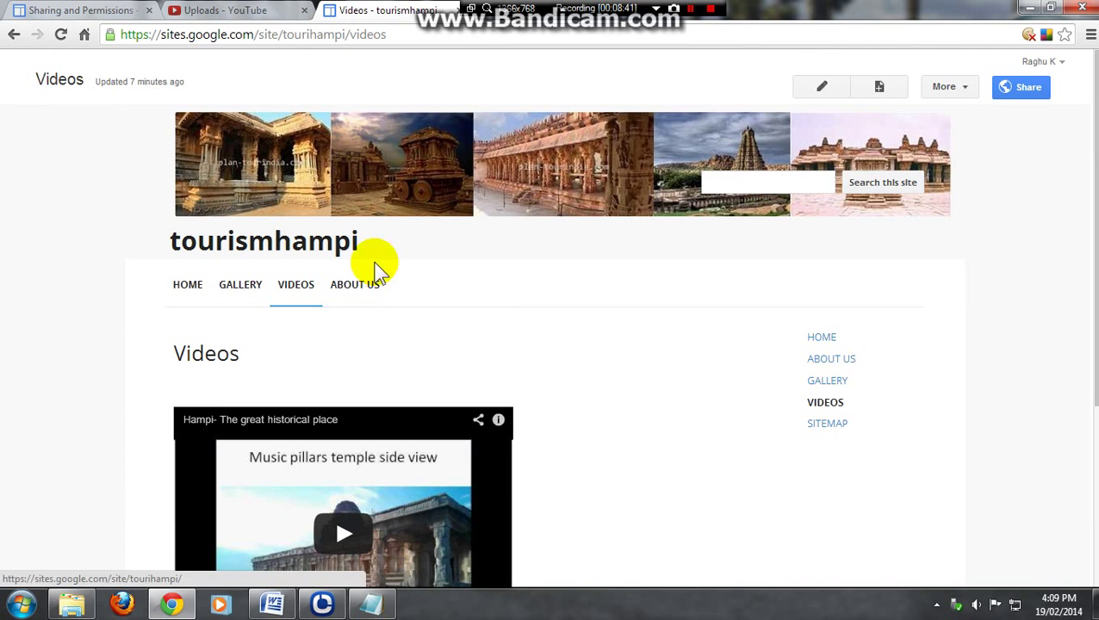
# Step: View the site's About Us page and its text
pyautogui.click(364, 285)
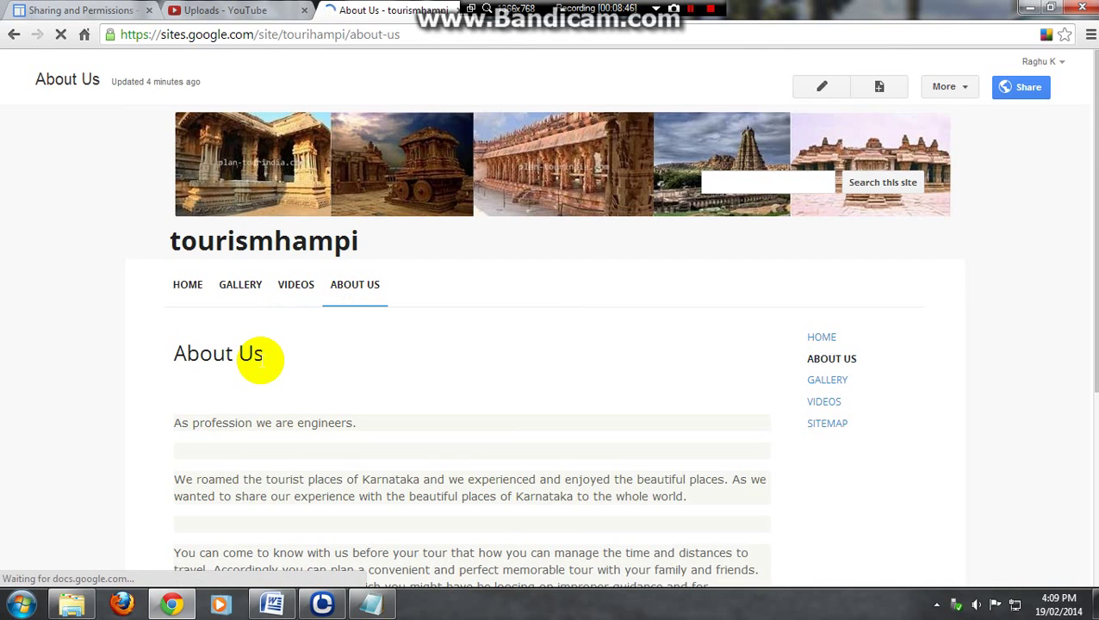
pyautogui.scroll(-3, 260, 361)
pyautogui.scroll(3, 259, 357)
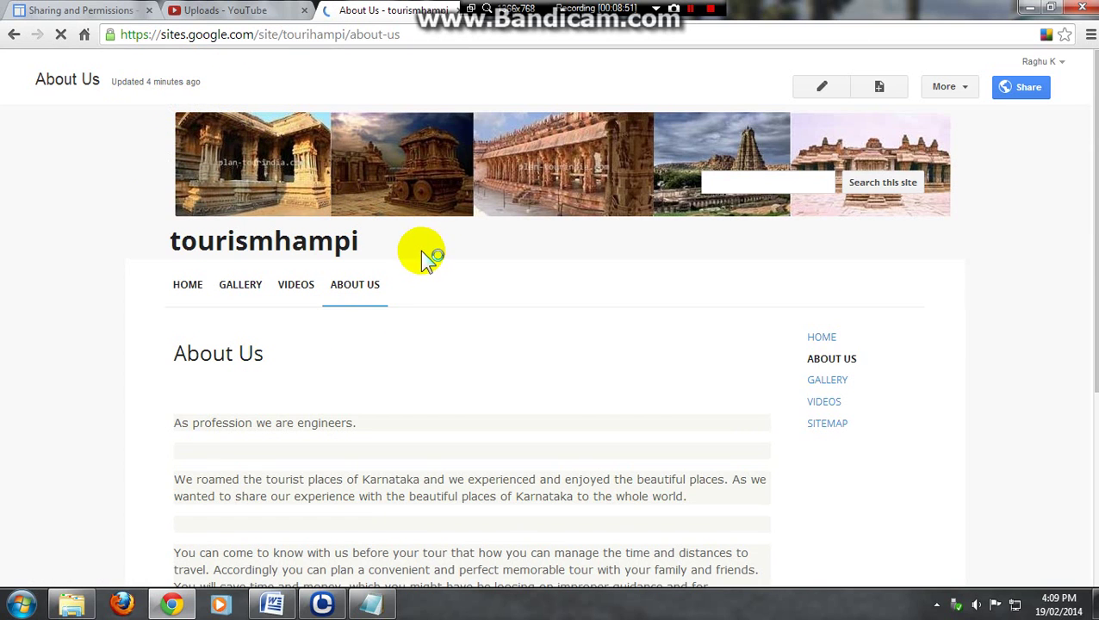
# Step: Replace the 'Your website is ready' note with 'Thank you for watching'
pyautogui.hotkey('alt', 'Tab')
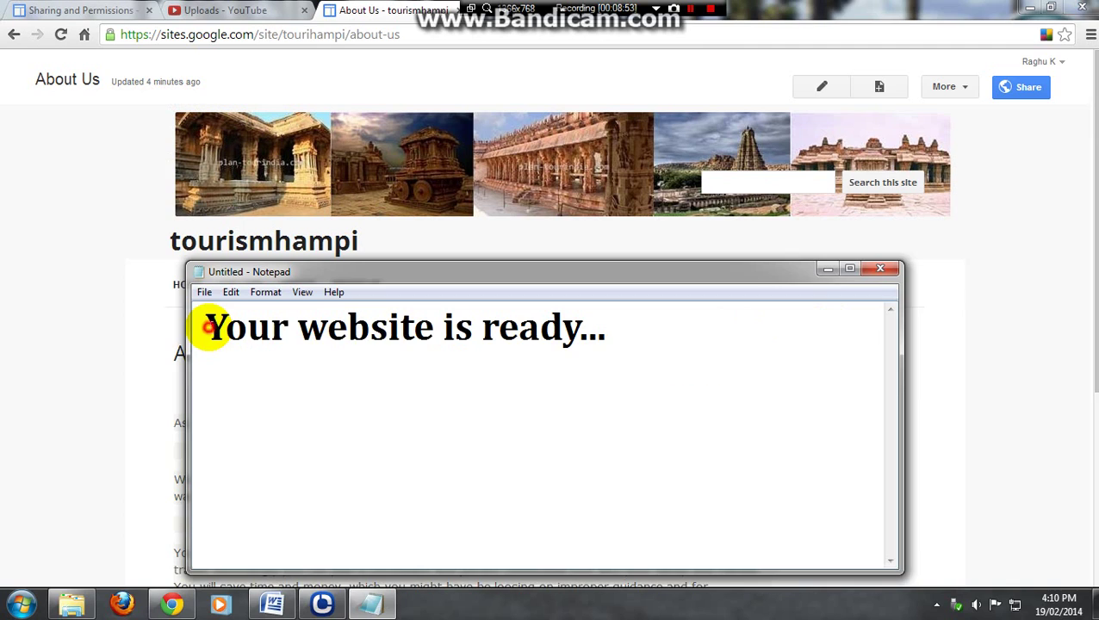
pyautogui.moveTo(203, 326); pyautogui.dragTo(818, 310)
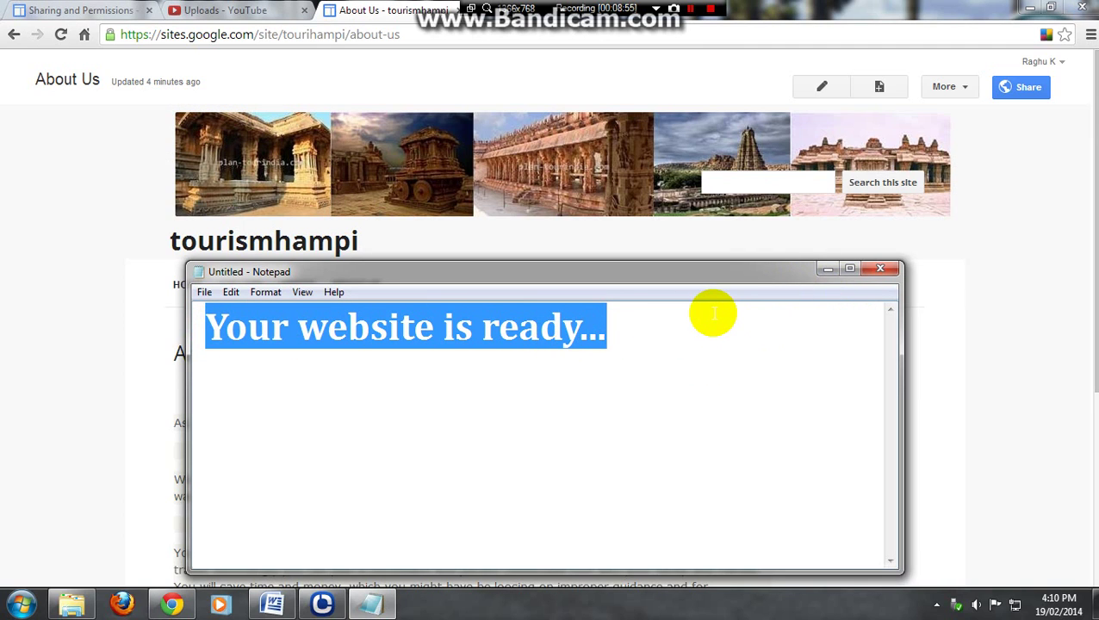
pyautogui.hotkey('ctrl', 'v')
pyautogui.click(204, 325)
pyautogui.moveTo(204, 325); pyautogui.dragTo(650, 330)
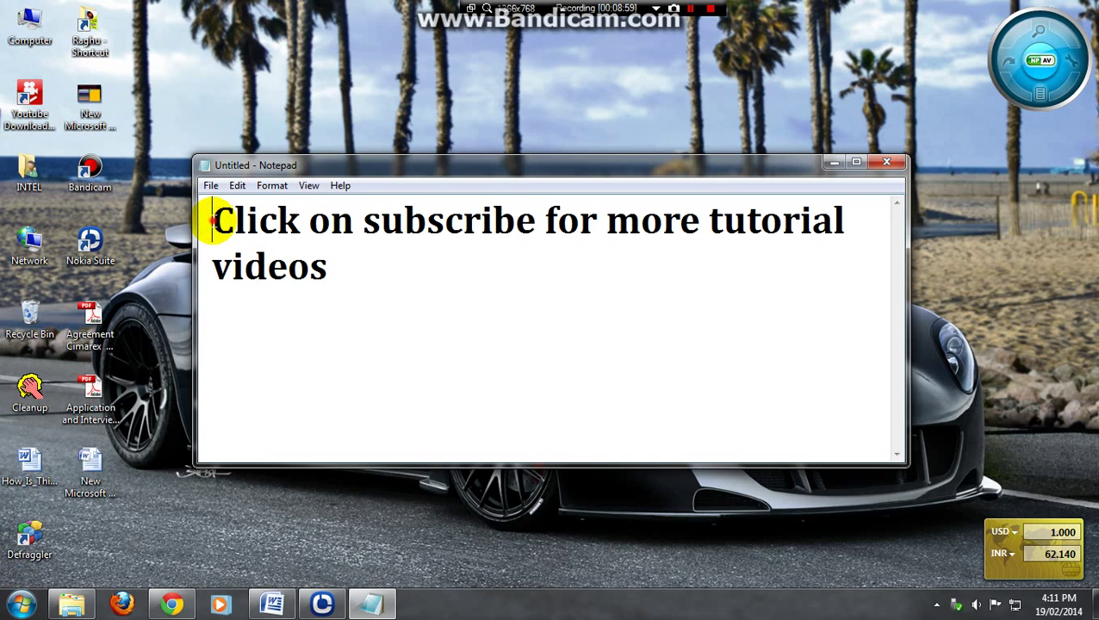
# Step: Highlight the subscribe reminder and the 'For new movies and videos visit' web address lines
pyautogui.moveTo(211, 220); pyautogui.dragTo(844, 229)
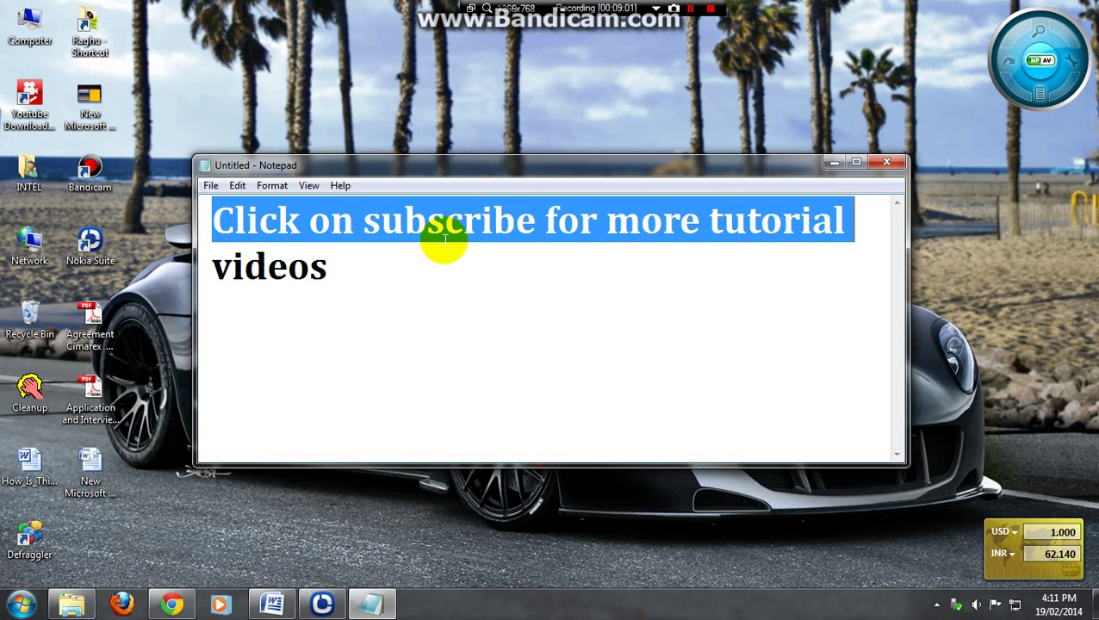
pyautogui.moveTo(211, 264); pyautogui.dragTo(373, 270)
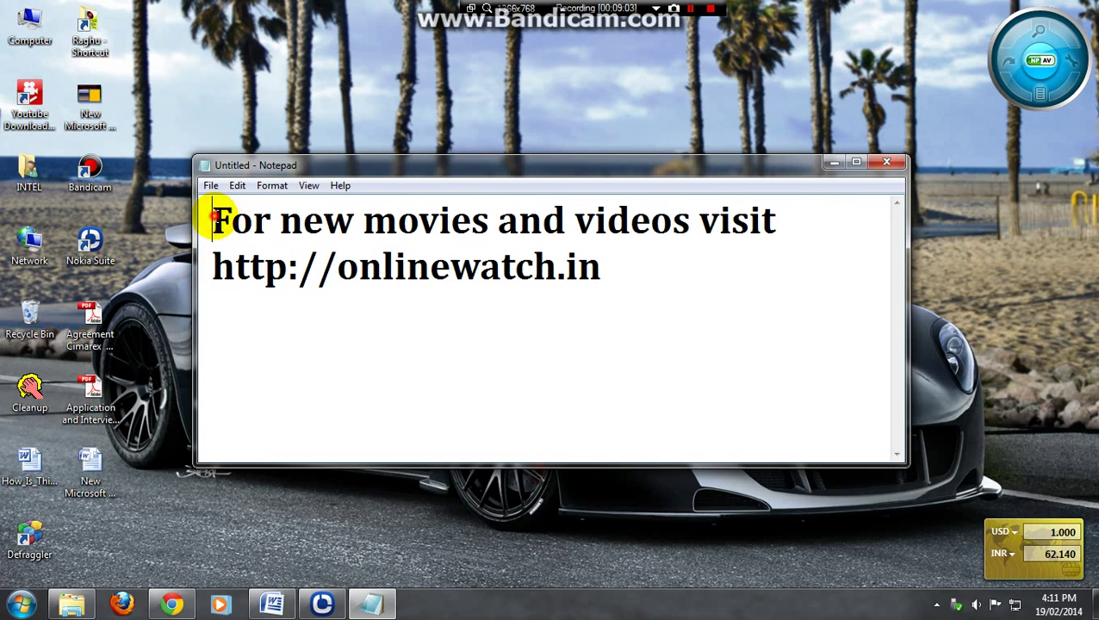
pyautogui.moveTo(217, 220); pyautogui.dragTo(797, 215)
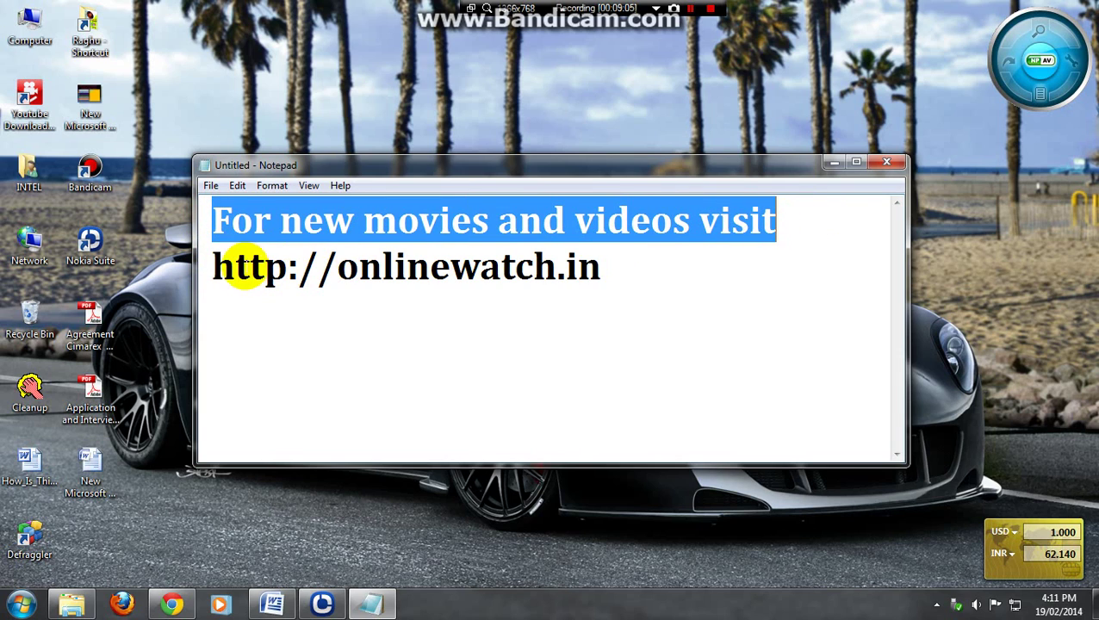
pyautogui.moveTo(217, 269); pyautogui.dragTo(660, 270)
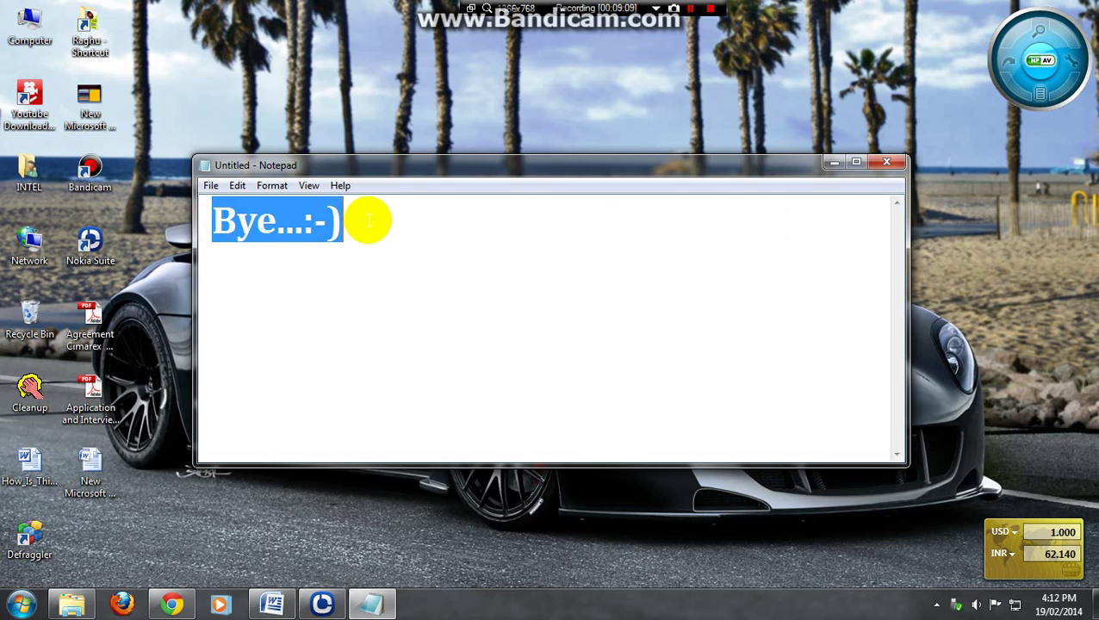